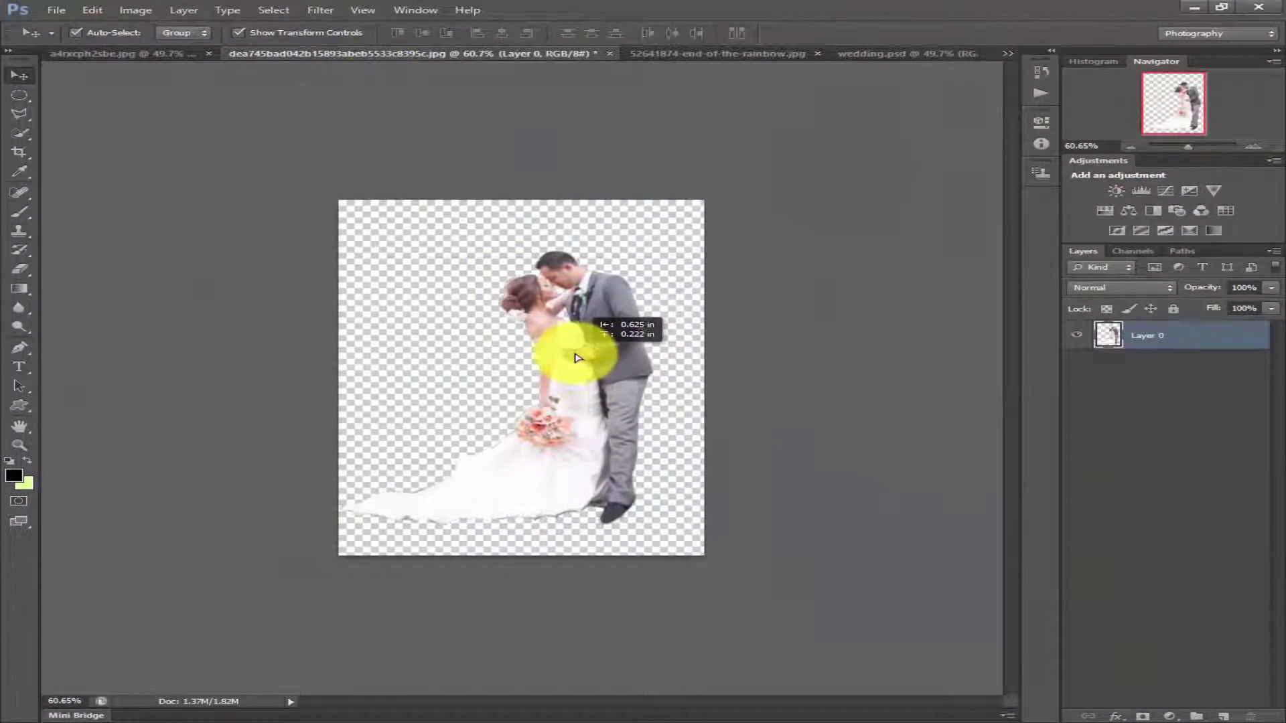
Step: Place the cut-out couple on the waterfall's rocky shore as Layer 1 and add a layer mask
{"action": "mouse_move", "coordinate": [578, 357]}
{"action": "left_mouse_down"}
{"action": "mouse_move", "coordinate": [330, 216]}
{"action": "mouse_move", "coordinate": [129, 51]}
{"action": "mouse_move", "coordinate": [523, 406]}
{"action": "mouse_move", "coordinate": [604, 502]}
{"action": "mouse_move", "coordinate": [670, 535]}
{"action": "mouse_move", "coordinate": [589, 502]}
{"action": "left_mouse_up"}
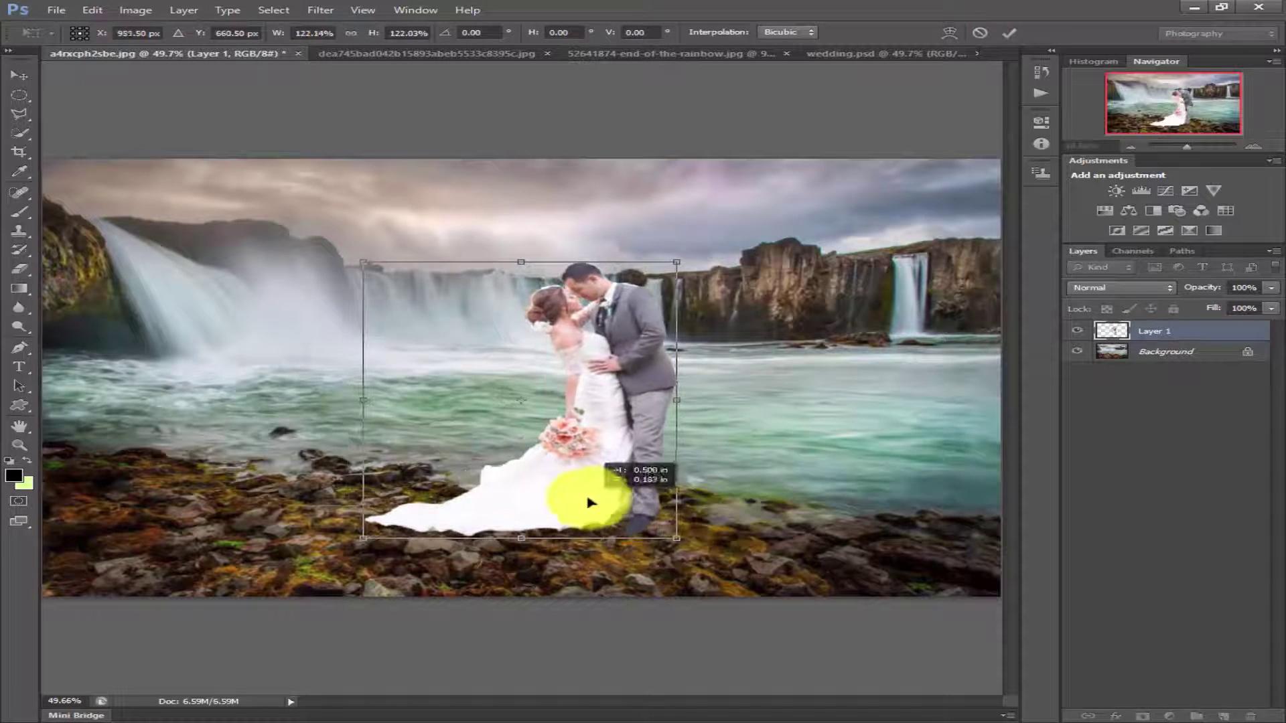
{"action": "left_click", "coordinate": [1006, 34]}
{"action": "left_click_drag", "start_coordinate": [583, 436], "coordinate": [567, 445]}
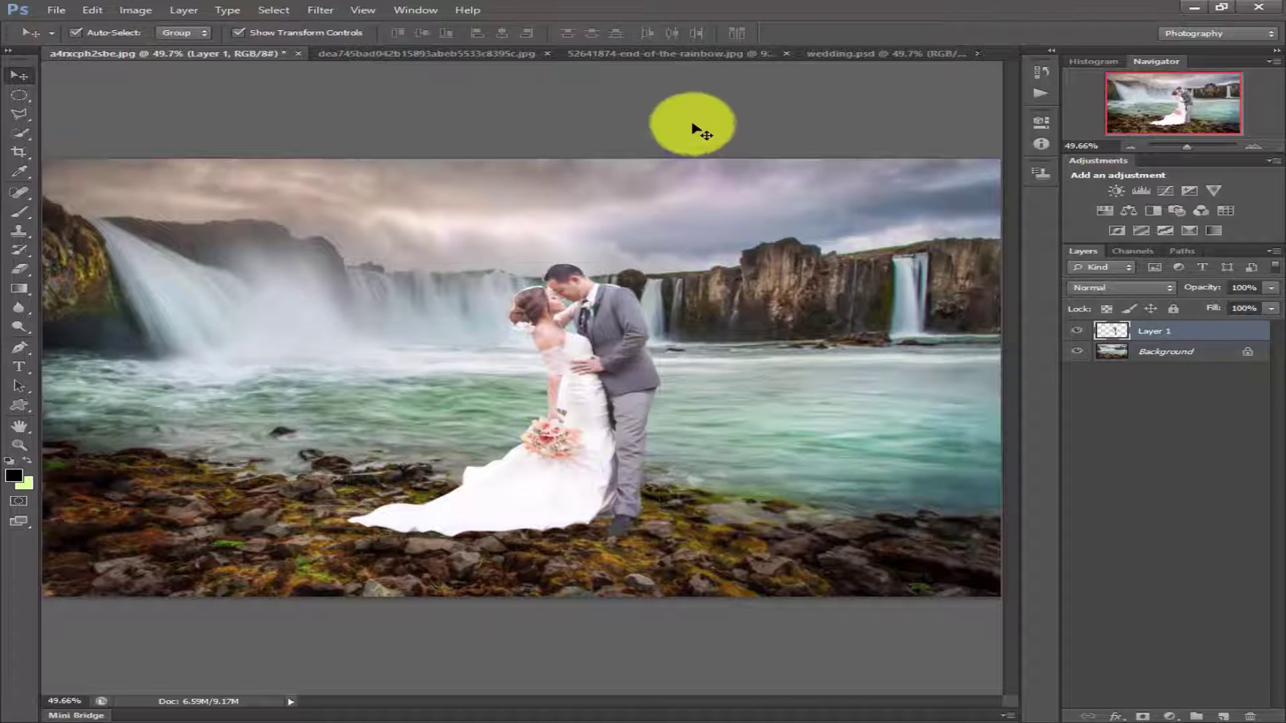
{"action": "left_click", "coordinate": [1164, 332]}
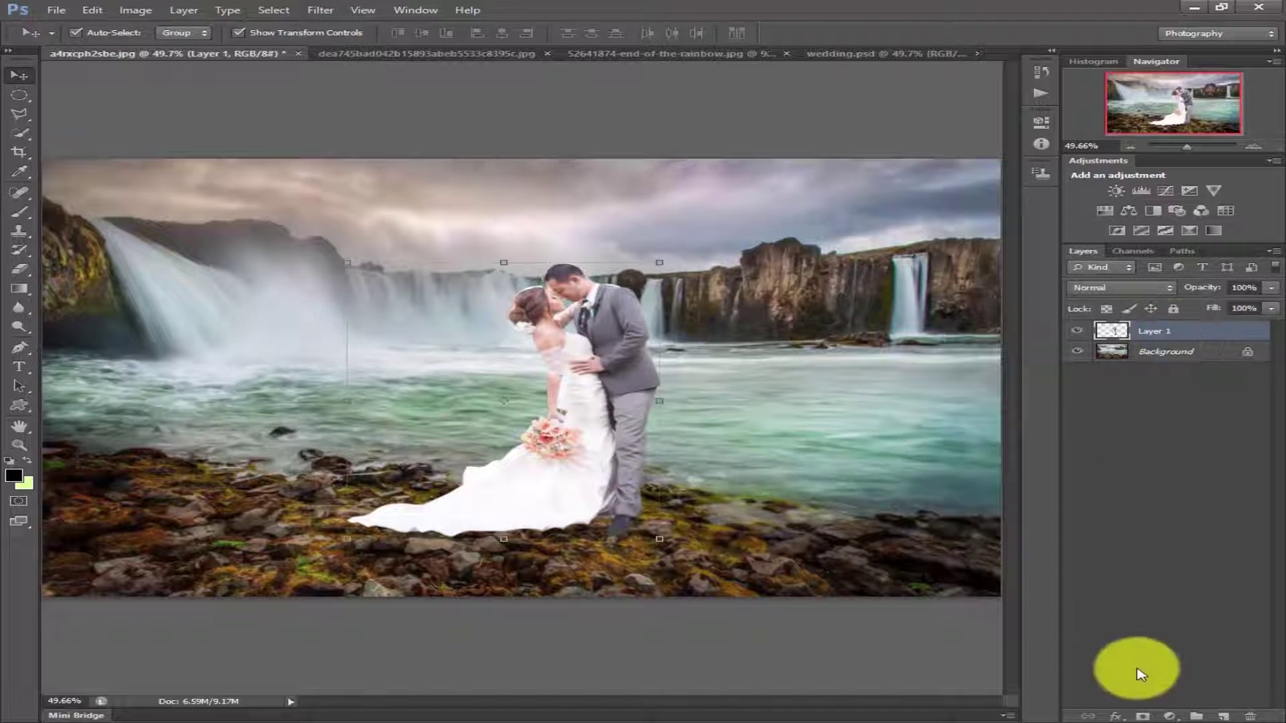
{"action": "left_click", "coordinate": [1143, 716]}
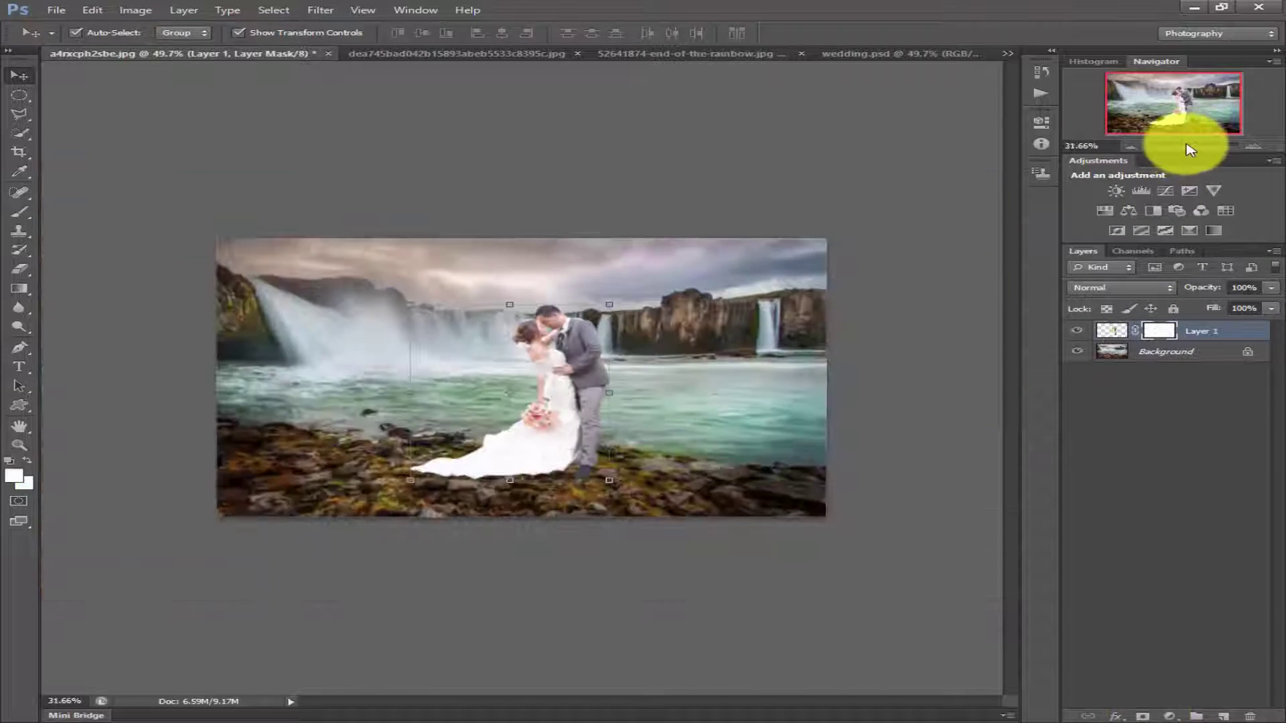
Step: Zoom to 100% and pick the Brush with black as the foreground colour
{"action": "left_click_drag", "start_coordinate": [1186, 146], "coordinate": [1196, 148]}
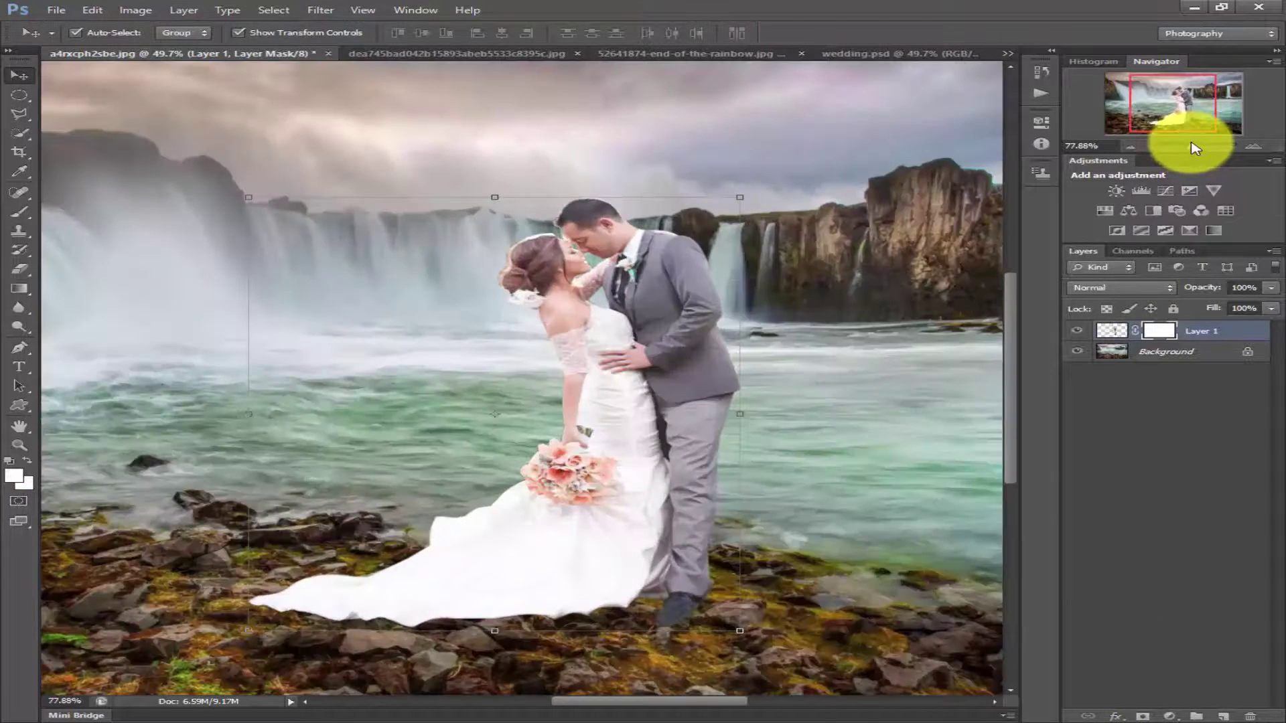
{"action": "key", "text": "ctrl+1"}
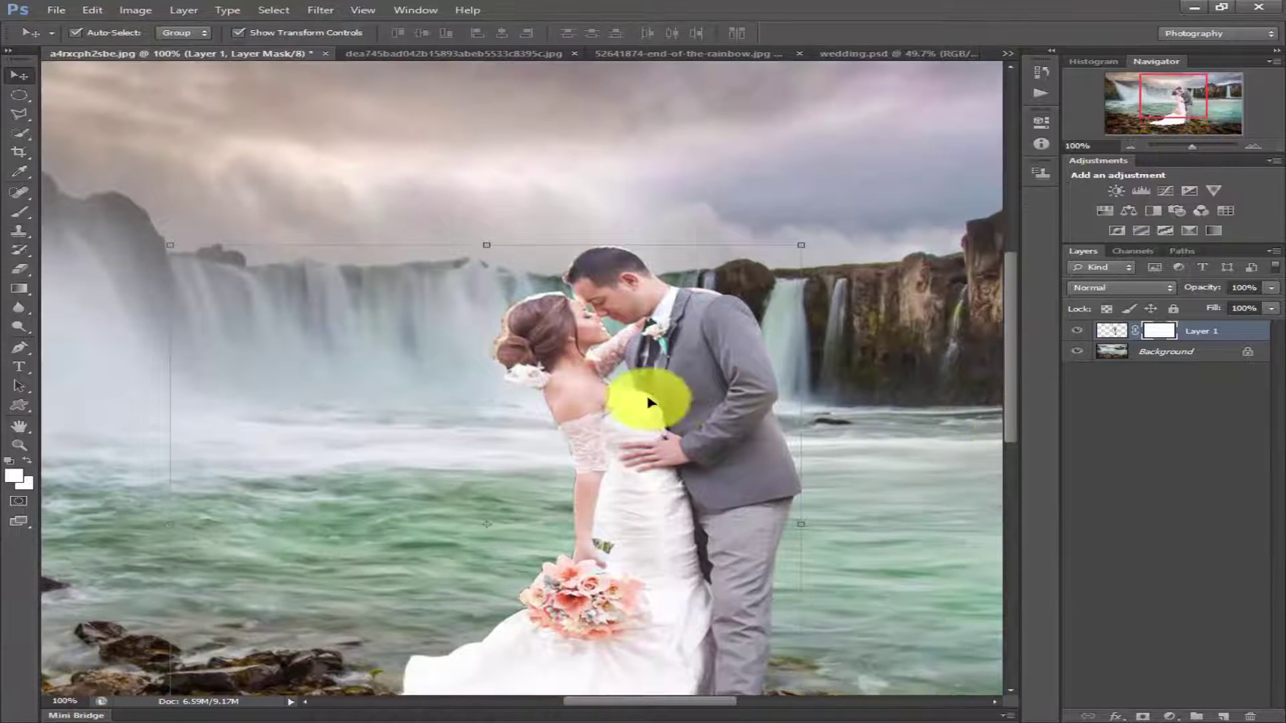
{"action": "key", "text": "b"}
{"action": "left_click", "coordinate": [18, 478]}
{"action": "left_click", "coordinate": [628, 583]}
{"action": "left_click", "coordinate": [1028, 472]}
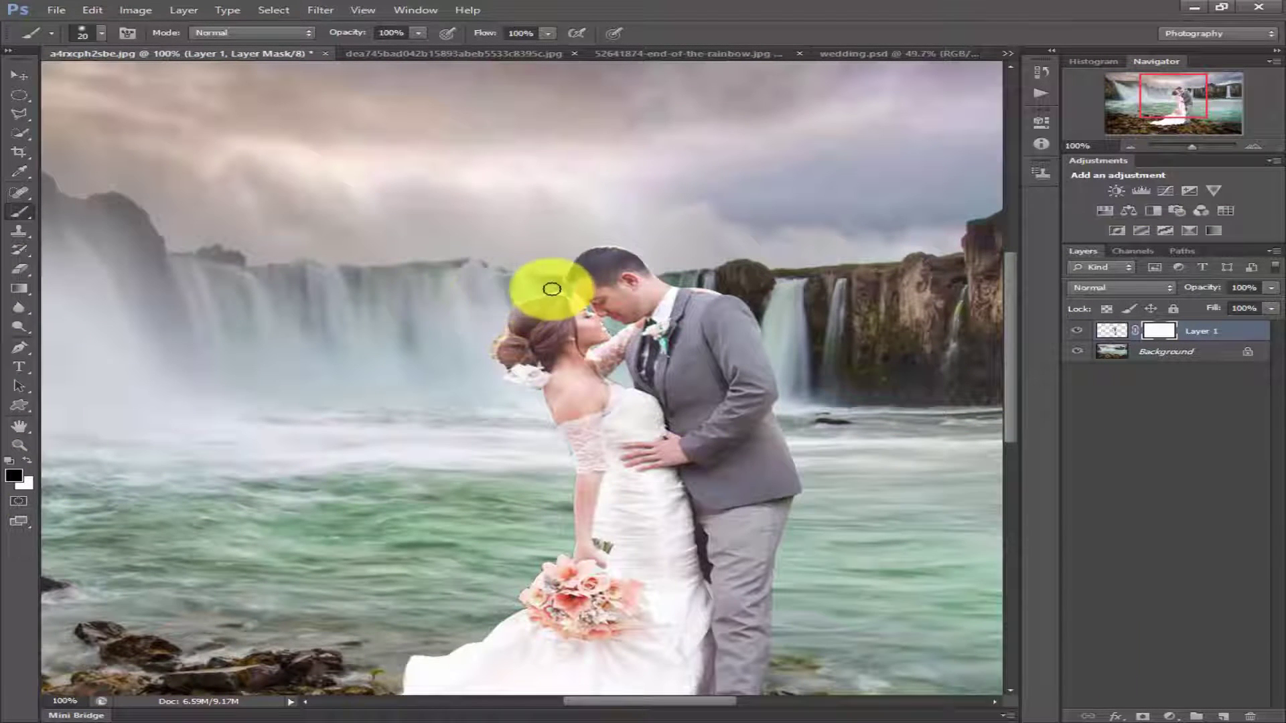
Step: Paint the mask along the bride's hair and the couple's edges with a 20 px brush
{"action": "mouse_move", "coordinate": [561, 288]}
{"action": "left_mouse_down"}
{"action": "mouse_move", "coordinate": [476, 331]}
{"action": "mouse_move", "coordinate": [470, 365]}
{"action": "left_mouse_up"}
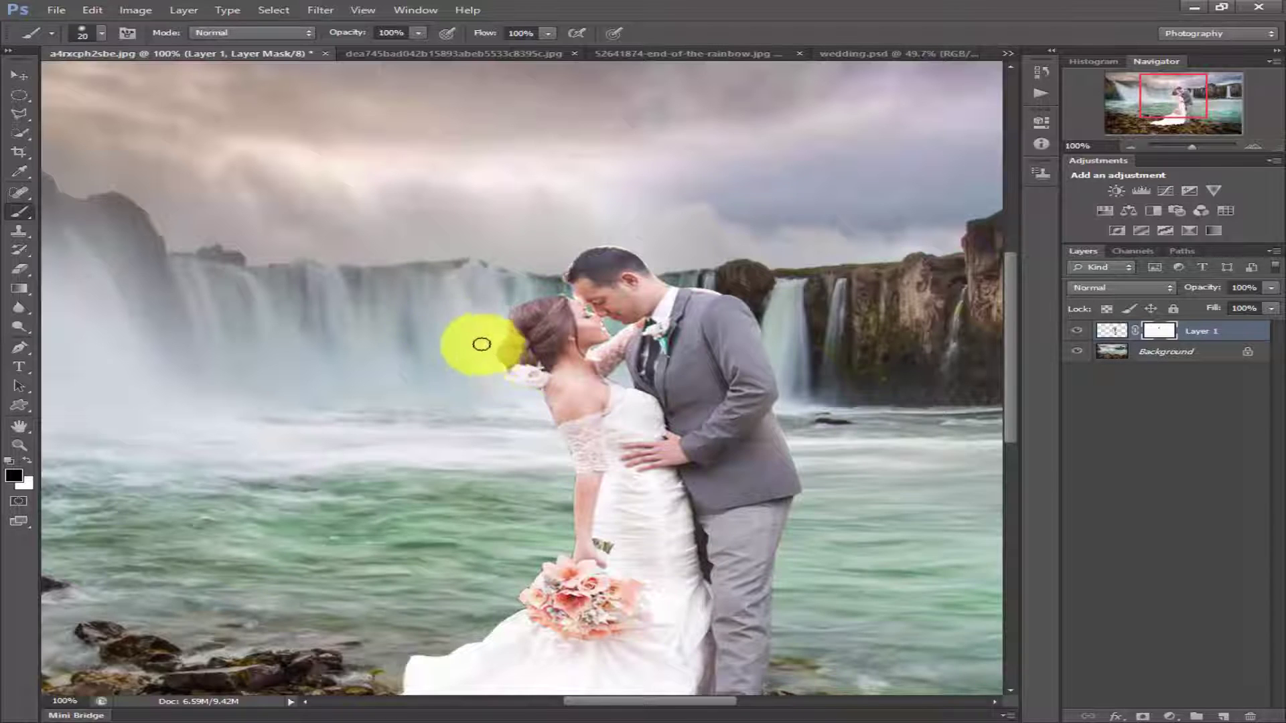
{"action": "scroll", "coordinate": [507, 403], "scroll_direction": "down", "scroll_amount": 1}
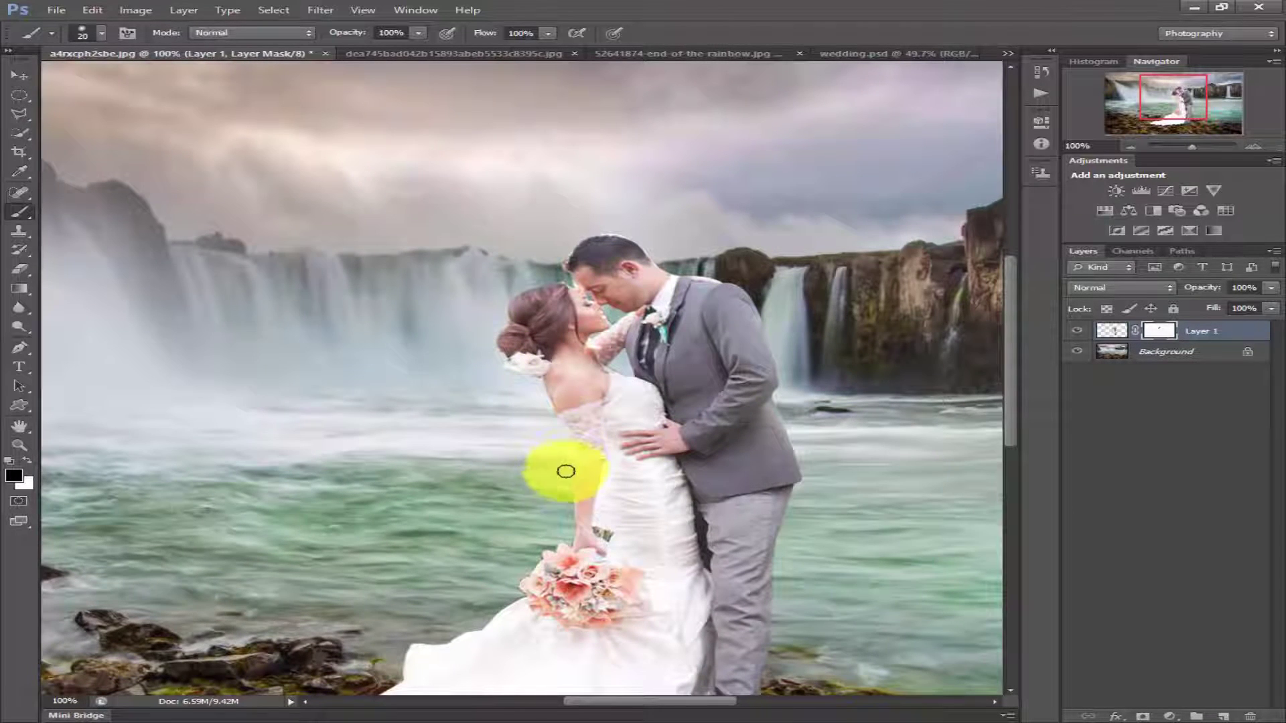
{"action": "scroll", "coordinate": [502, 465], "scroll_direction": "up", "scroll_amount": 2}
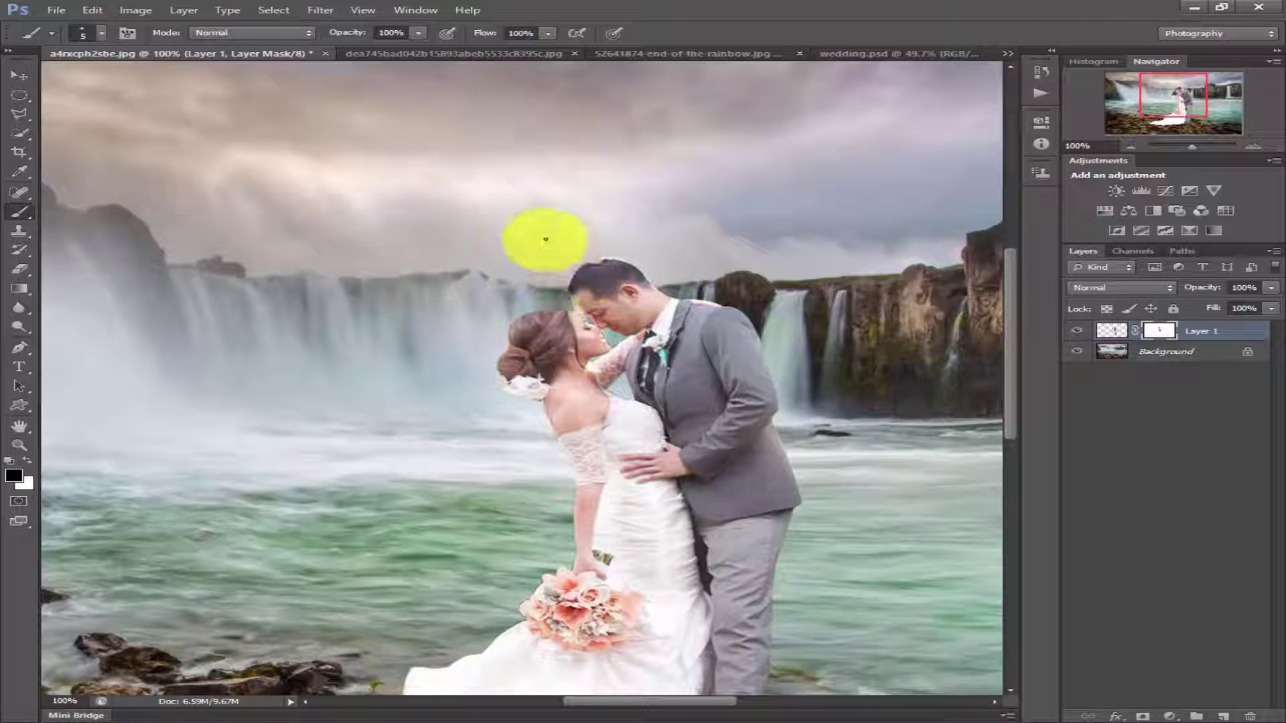
{"action": "key", "text": "bracketright"}
{"action": "key", "text": "bracketright"}
{"action": "key", "text": "bracketright"}
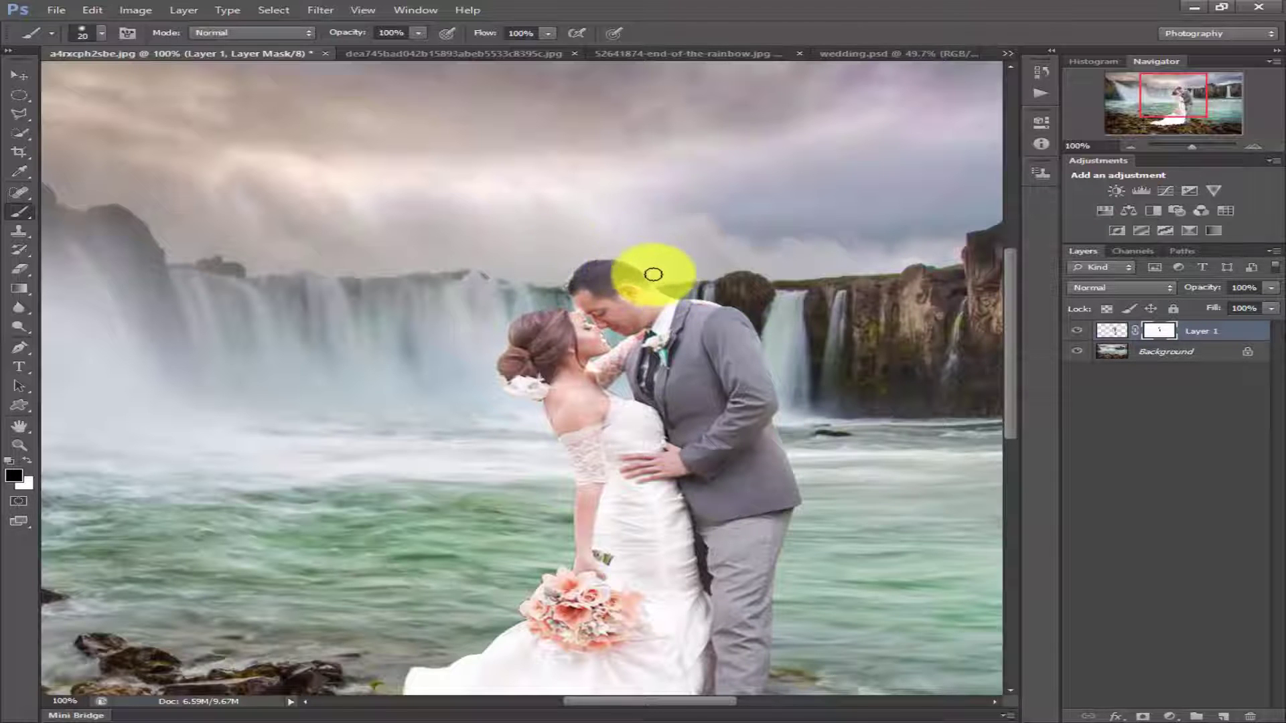
{"action": "scroll", "coordinate": [674, 287], "scroll_direction": "down", "scroll_amount": 1}
{"action": "scroll", "coordinate": [726, 285], "scroll_direction": "down", "scroll_amount": 1}
{"action": "scroll", "coordinate": [782, 290], "scroll_direction": "down", "scroll_amount": 2}
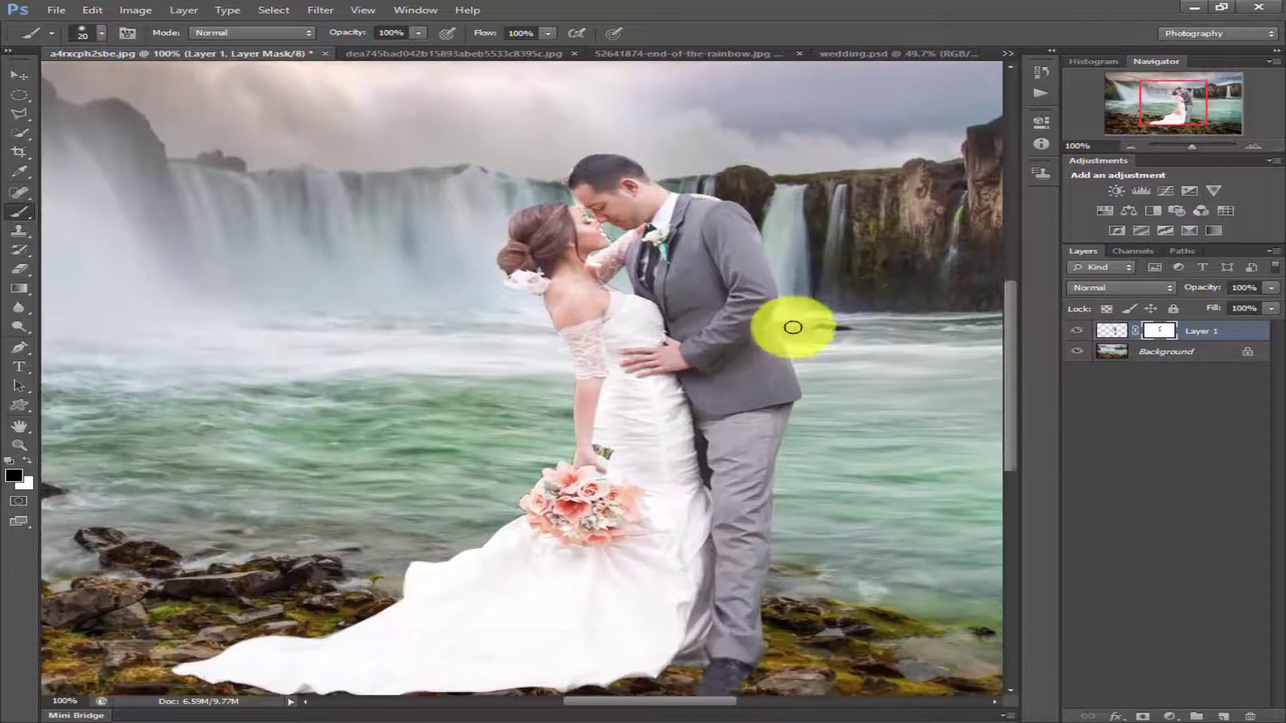
{"action": "scroll", "coordinate": [793, 324], "scroll_direction": "down", "scroll_amount": 2}
{"action": "scroll", "coordinate": [790, 360], "scroll_direction": "down", "scroll_amount": 1}
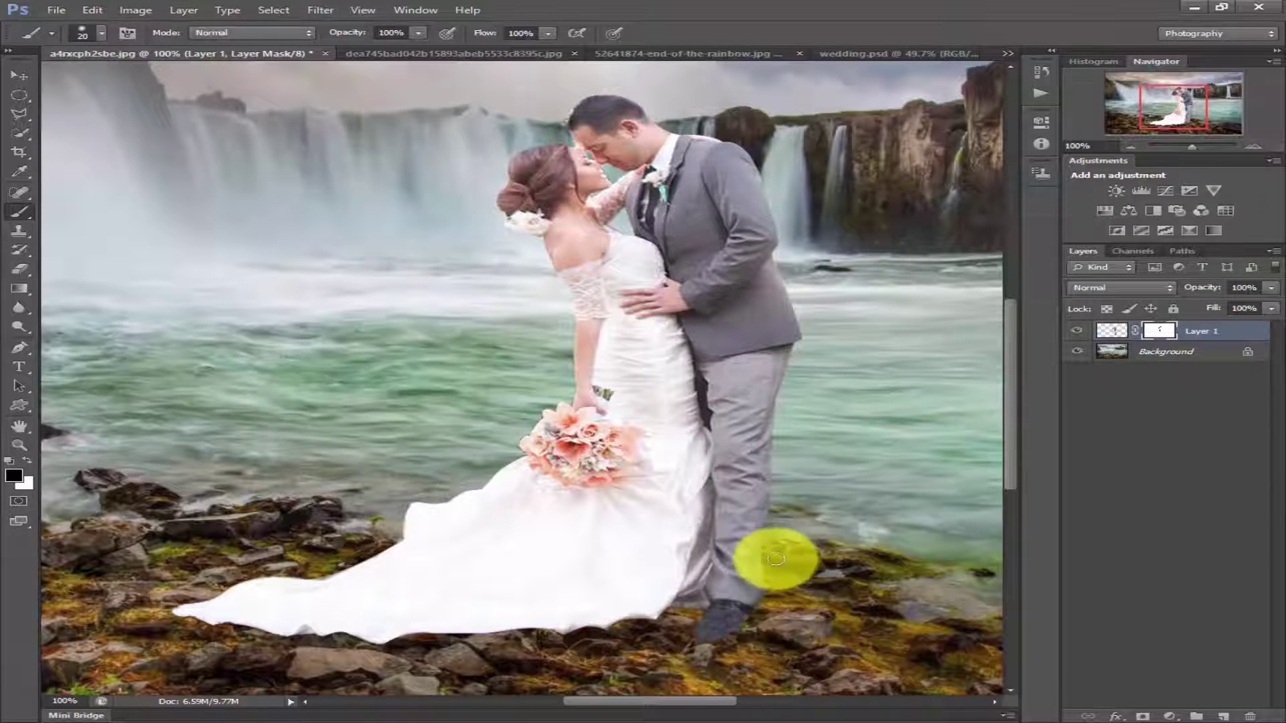
{"action": "scroll", "coordinate": [779, 541], "scroll_direction": "down", "scroll_amount": 1}
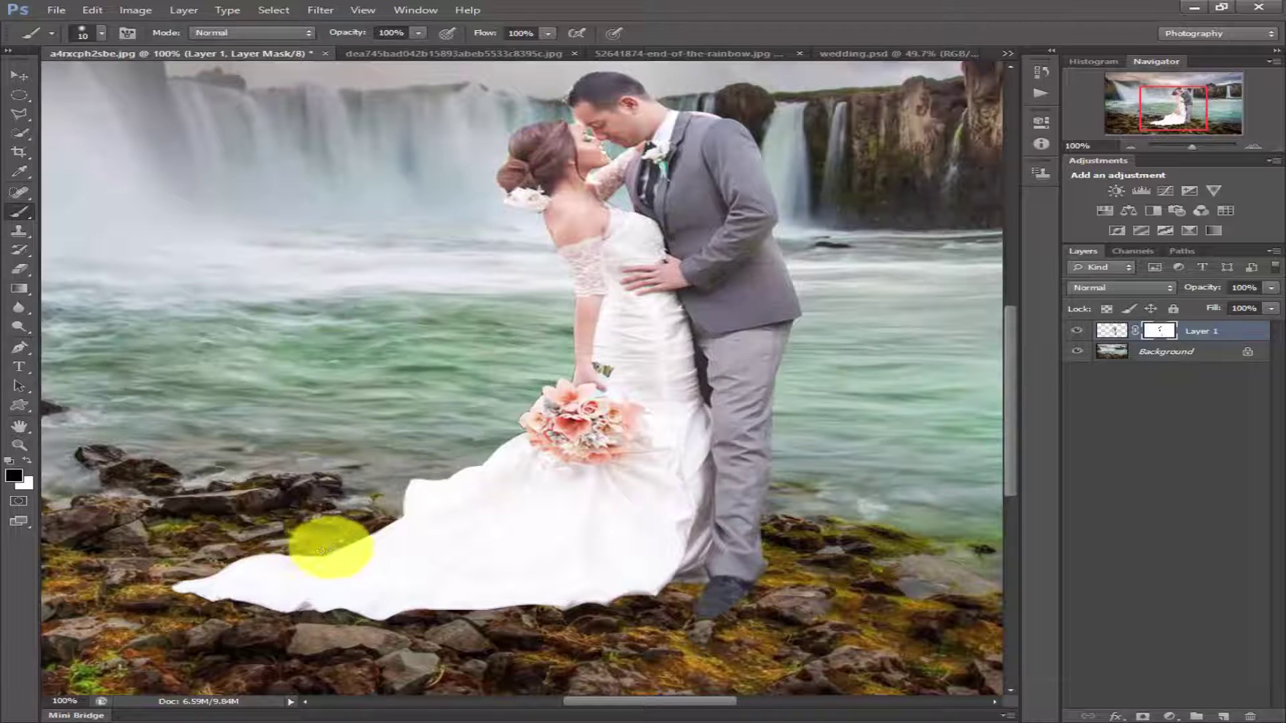
{"action": "scroll", "coordinate": [505, 444], "scroll_direction": "up", "scroll_amount": 2}
{"action": "scroll", "coordinate": [504, 465], "scroll_direction": "up", "scroll_amount": 2}
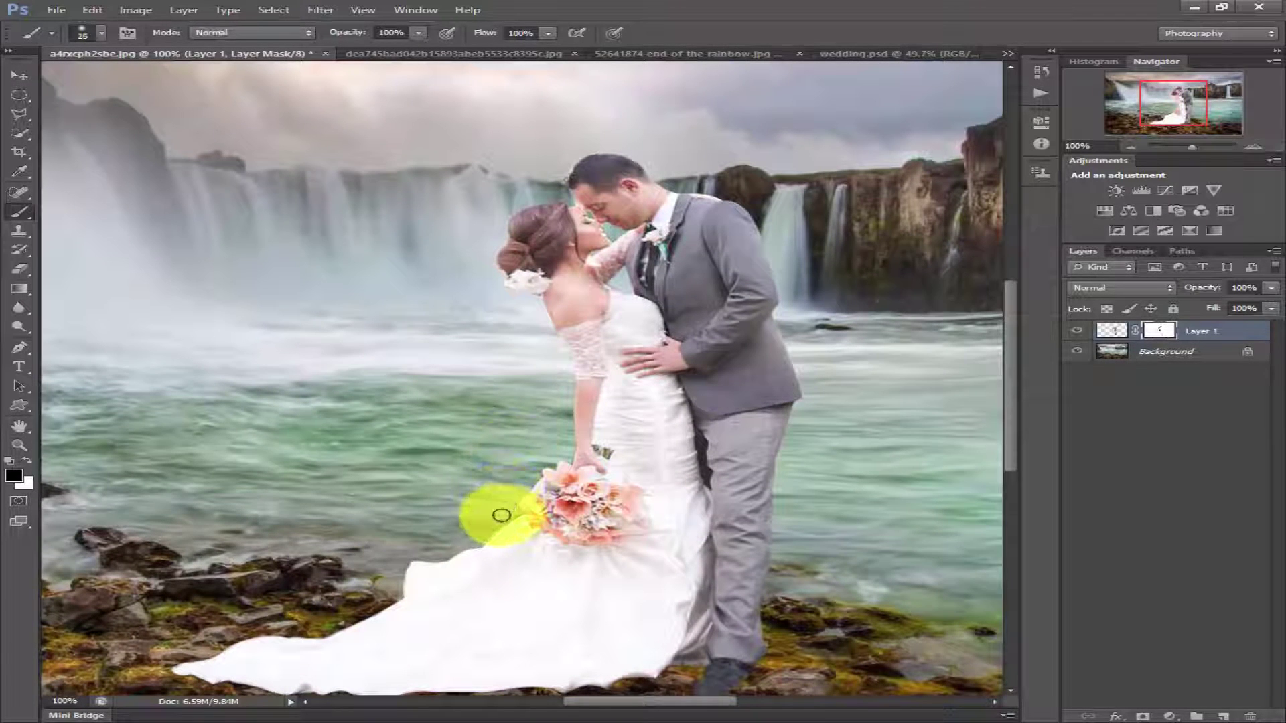
Step: Refine the remaining edges with a 10 px brush, then fit the image in view
{"action": "key", "text": "bracketleft"}
{"action": "key", "text": "bracketleft"}
{"action": "key", "text": "bracketleft"}
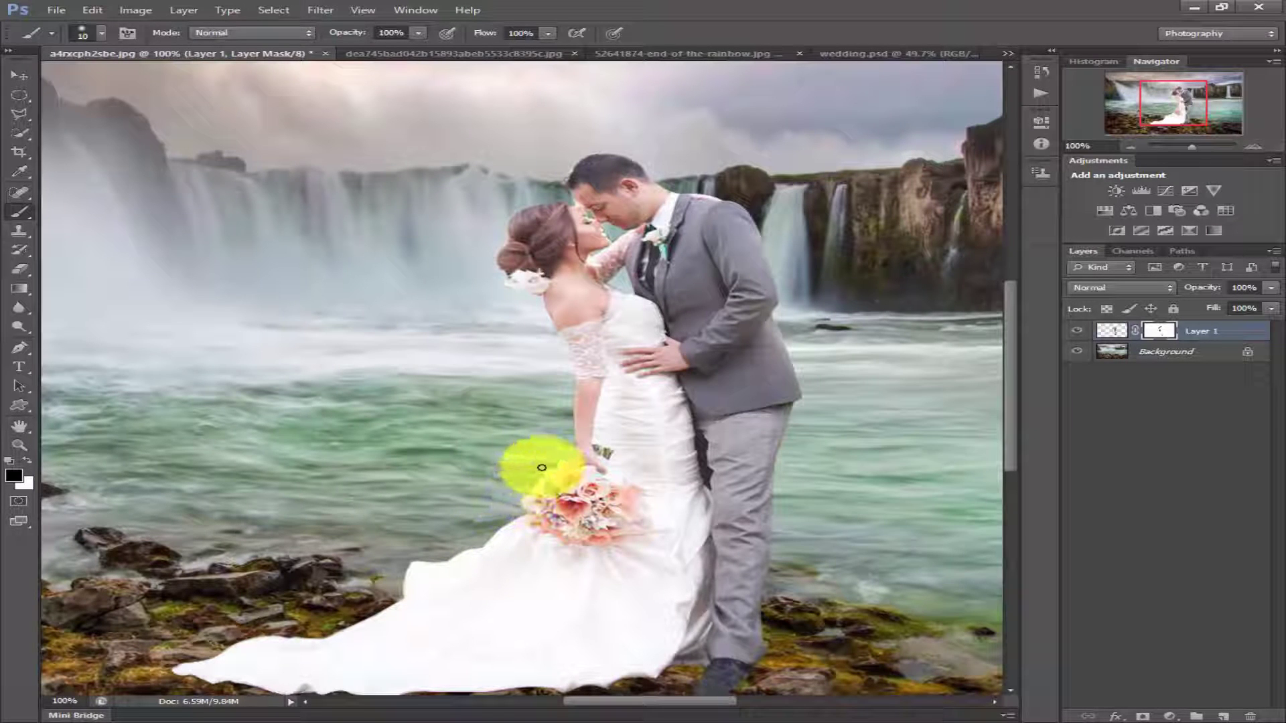
{"action": "scroll", "coordinate": [529, 445], "scroll_direction": "up", "scroll_amount": 1}
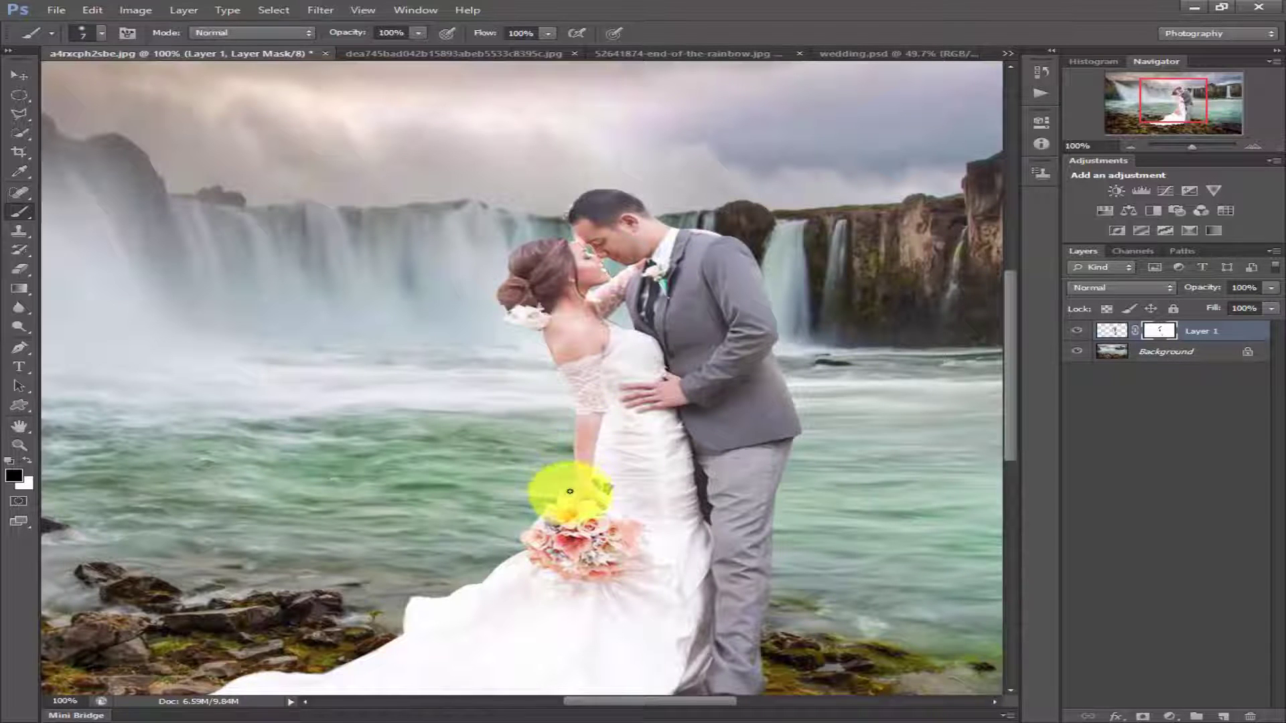
{"action": "scroll", "coordinate": [529, 419], "scroll_direction": "up", "scroll_amount": 1}
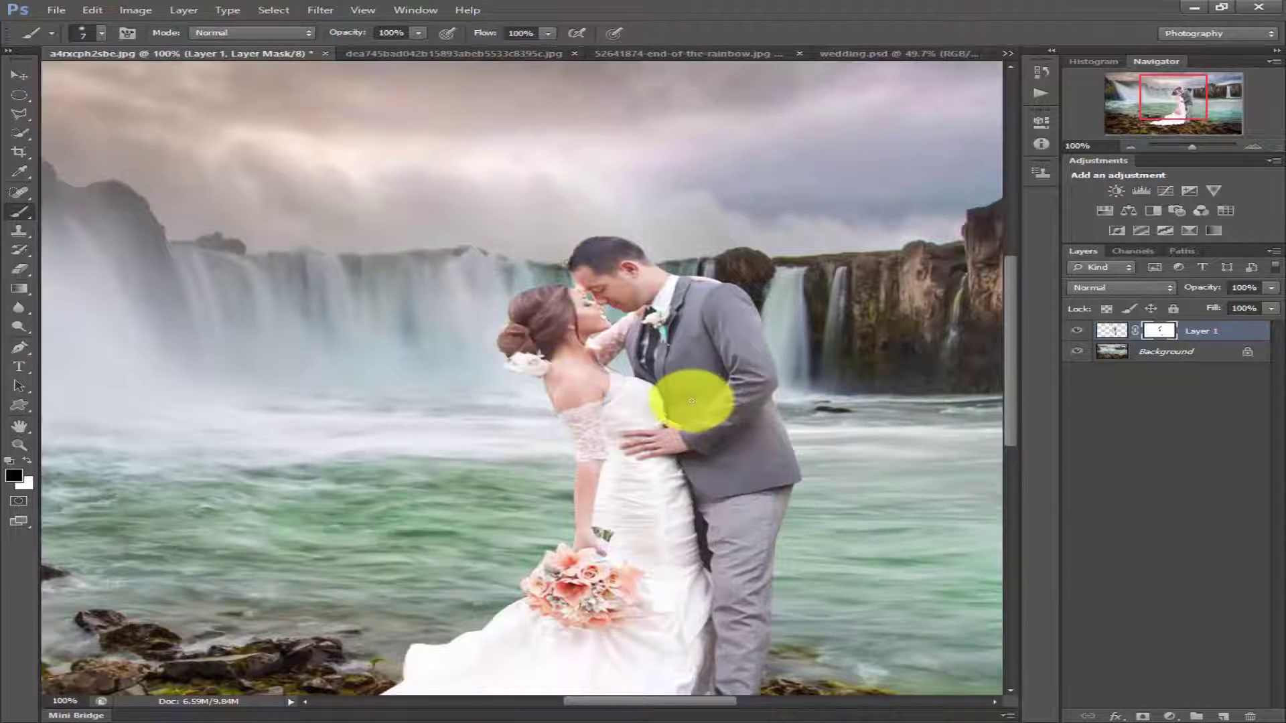
{"action": "scroll", "coordinate": [696, 402], "scroll_direction": "down", "scroll_amount": 2}
{"action": "scroll", "coordinate": [696, 408], "scroll_direction": "down", "scroll_amount": 1}
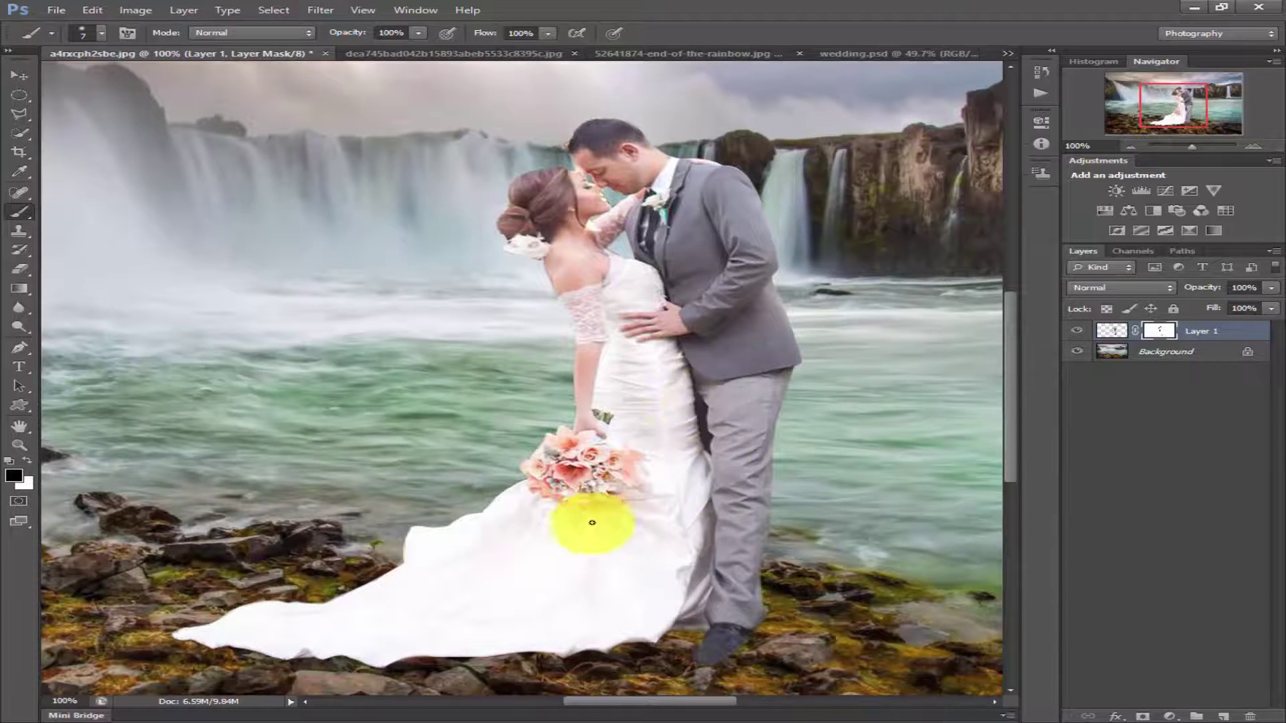
{"action": "key", "text": "ctrl+0"}
Step: Create a new empty layer beneath the couple and zoom in on the dress hem
{"action": "key", "text": "v"}
{"action": "left_click", "coordinate": [1139, 335]}
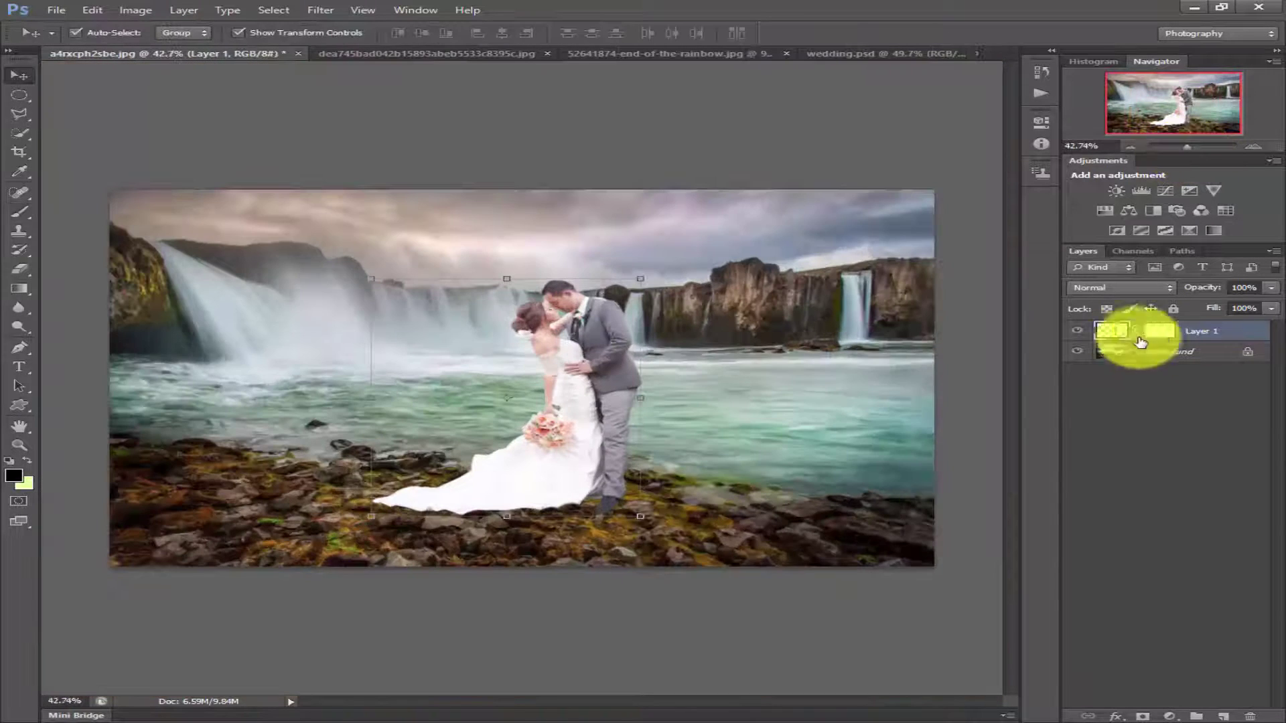
{"action": "left_click", "coordinate": [1222, 716], "text": "ctrl"}
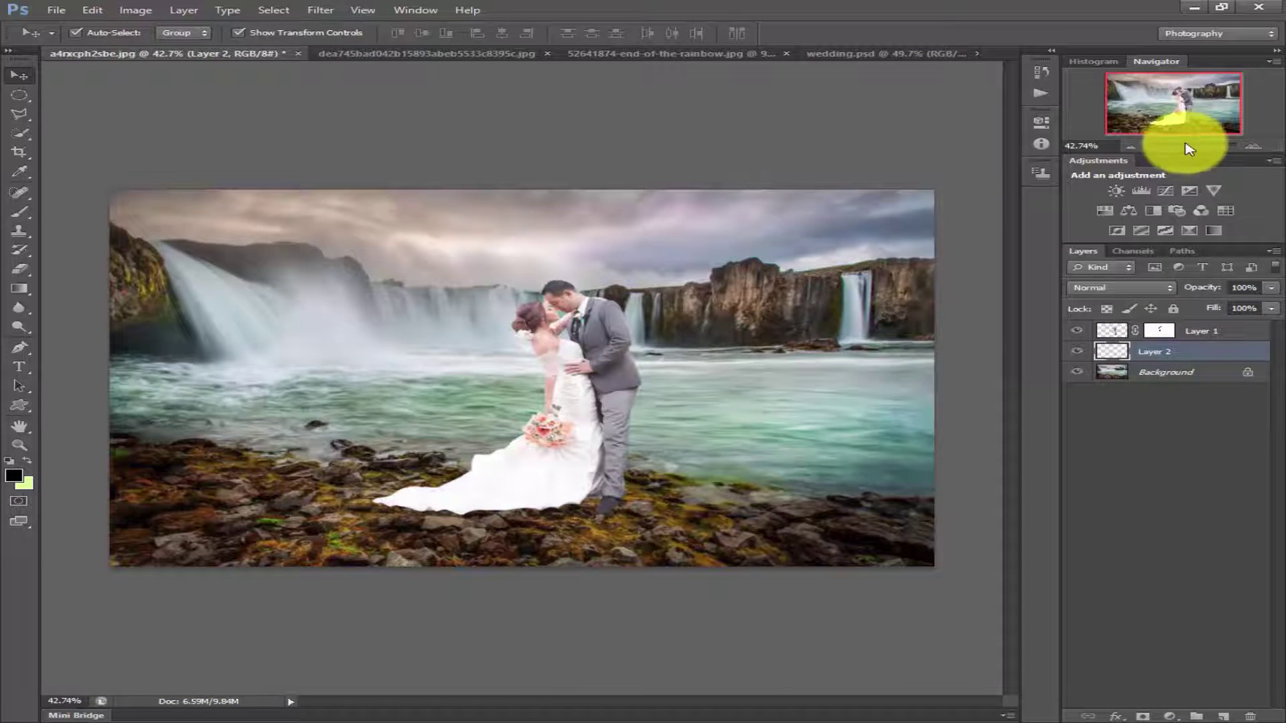
{"action": "left_click_drag", "start_coordinate": [1187, 146], "coordinate": [1192, 145]}
{"action": "scroll", "coordinate": [1008, 256], "scroll_direction": "down", "scroll_amount": 3}
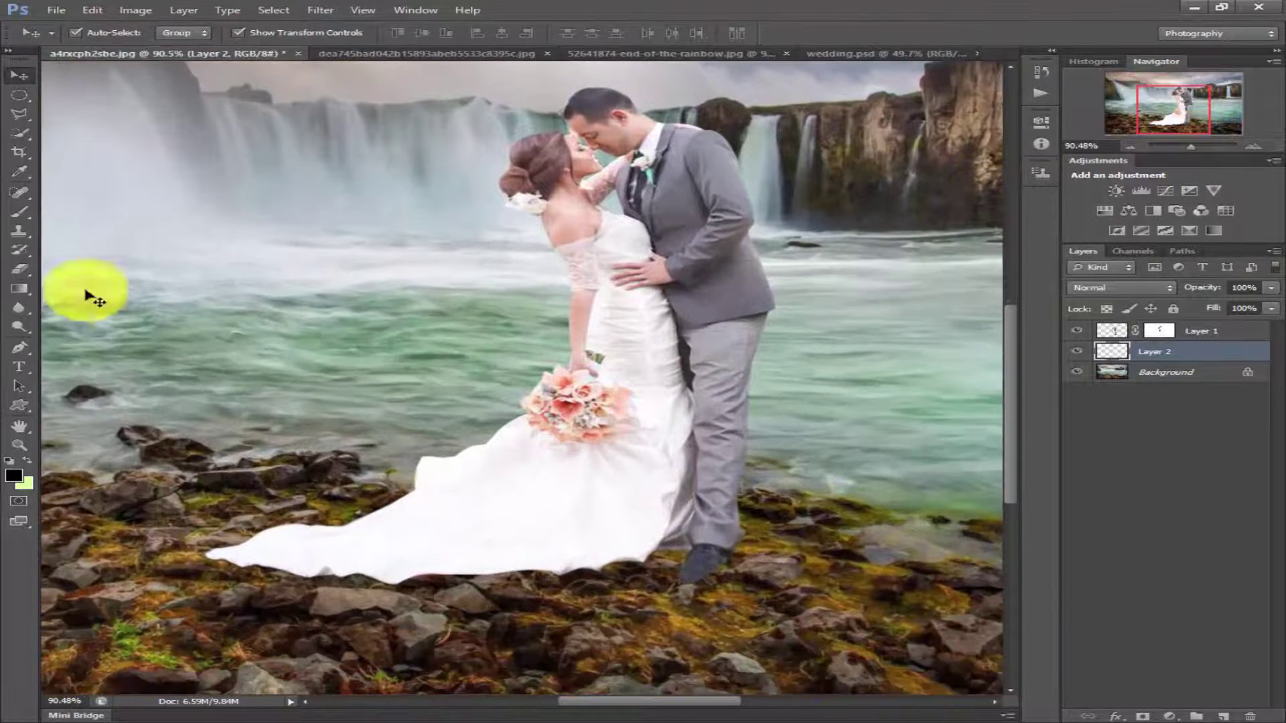
Step: Paint a black shadow under the dress hem with a 20 px, 45%-hardness brush
{"action": "left_click", "coordinate": [18, 212]}
{"action": "left_click", "coordinate": [100, 37]}
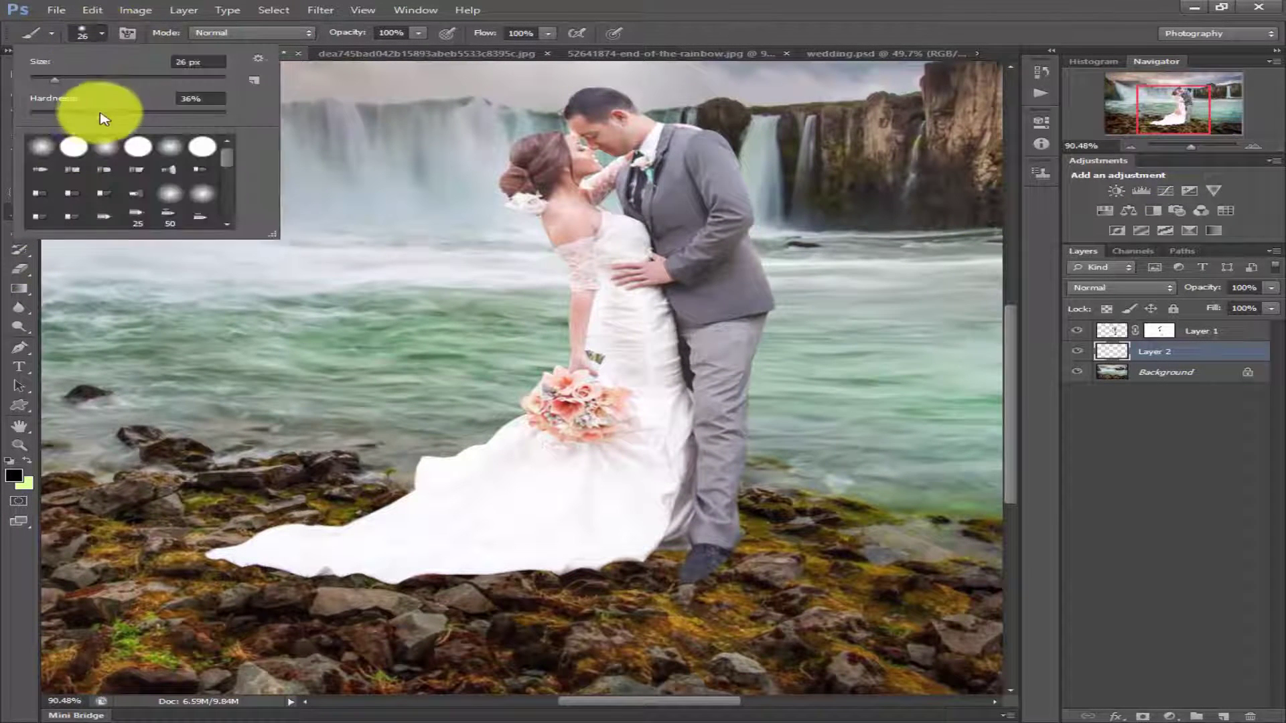
{"action": "left_click_drag", "start_coordinate": [114, 120], "coordinate": [118, 116]}
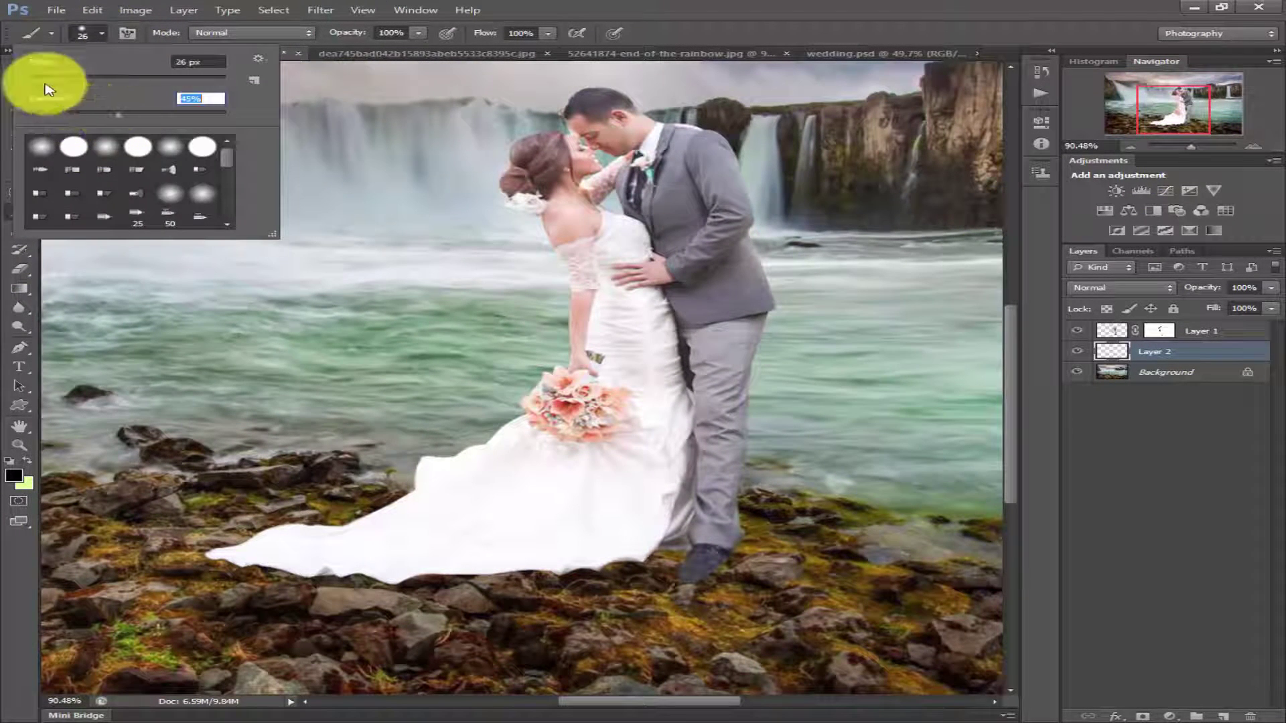
{"action": "left_click", "coordinate": [100, 32]}
{"action": "key", "text": "bracketleft"}
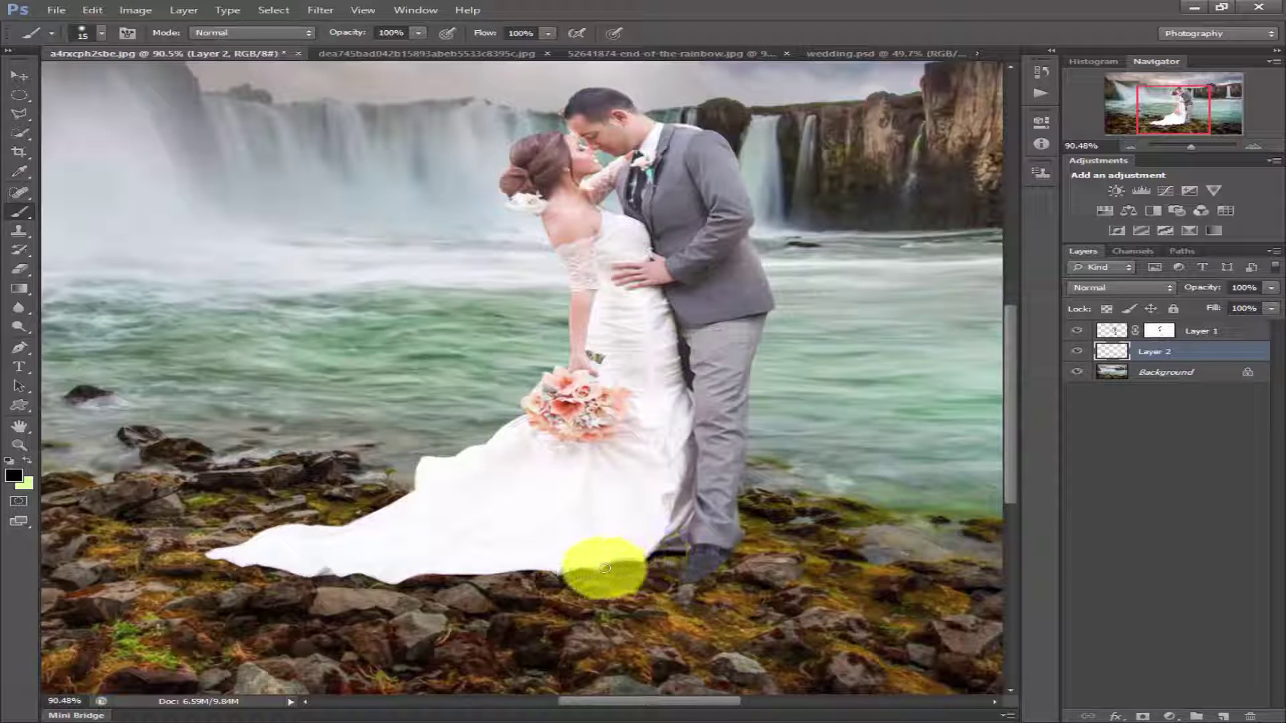
{"action": "left_click_drag", "start_coordinate": [510, 573], "coordinate": [459, 576]}
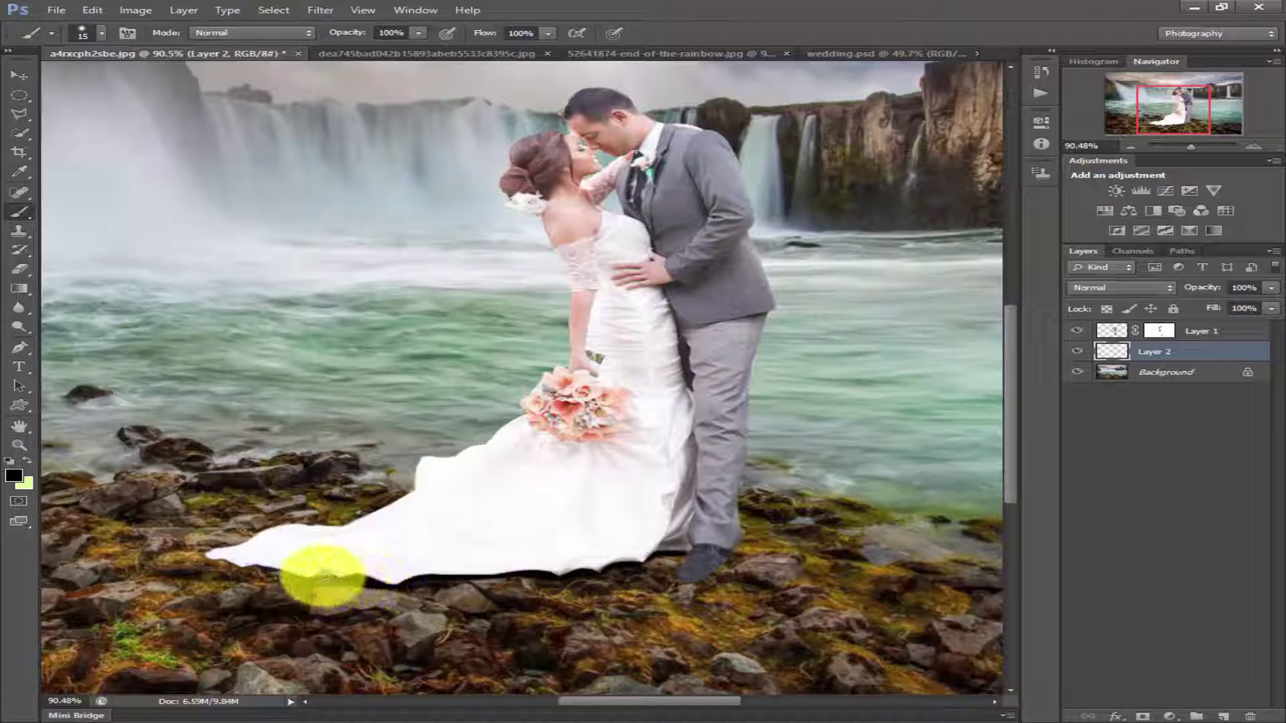
{"action": "left_click_drag", "start_coordinate": [208, 555], "coordinate": [213, 556]}
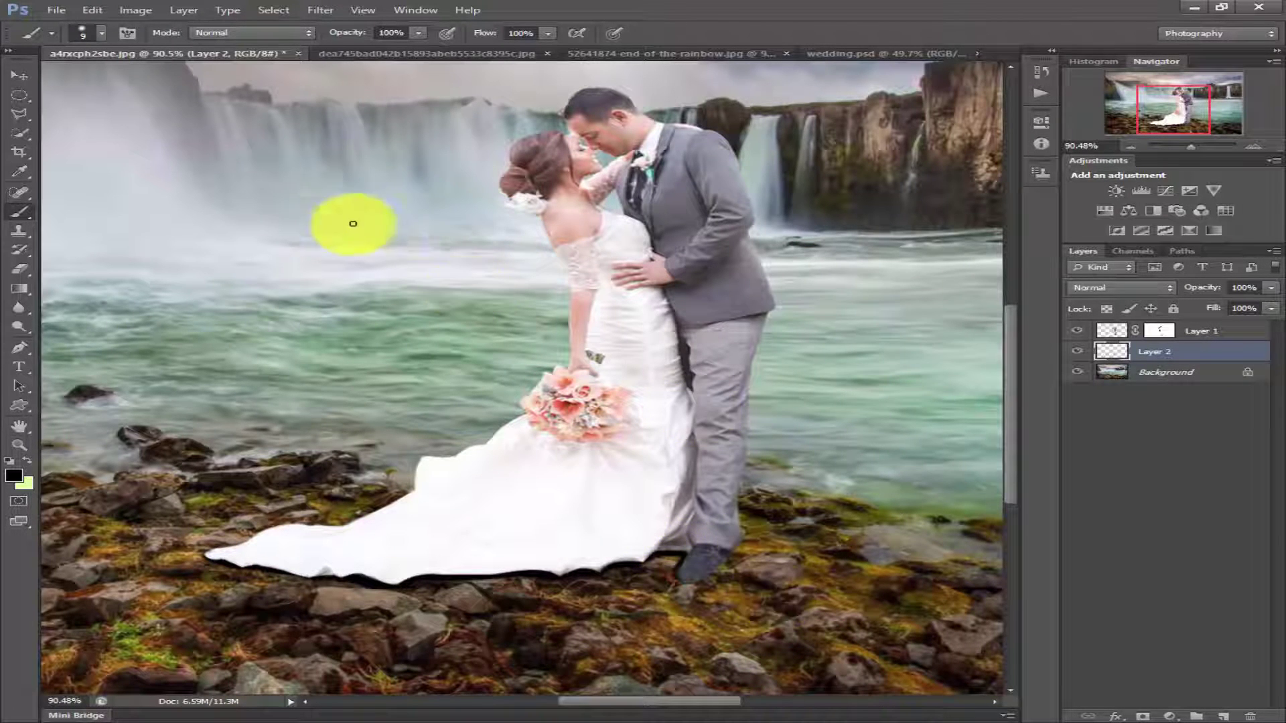
Step: Set the shadow layer's opacity to 52%
{"action": "key", "text": "v"}
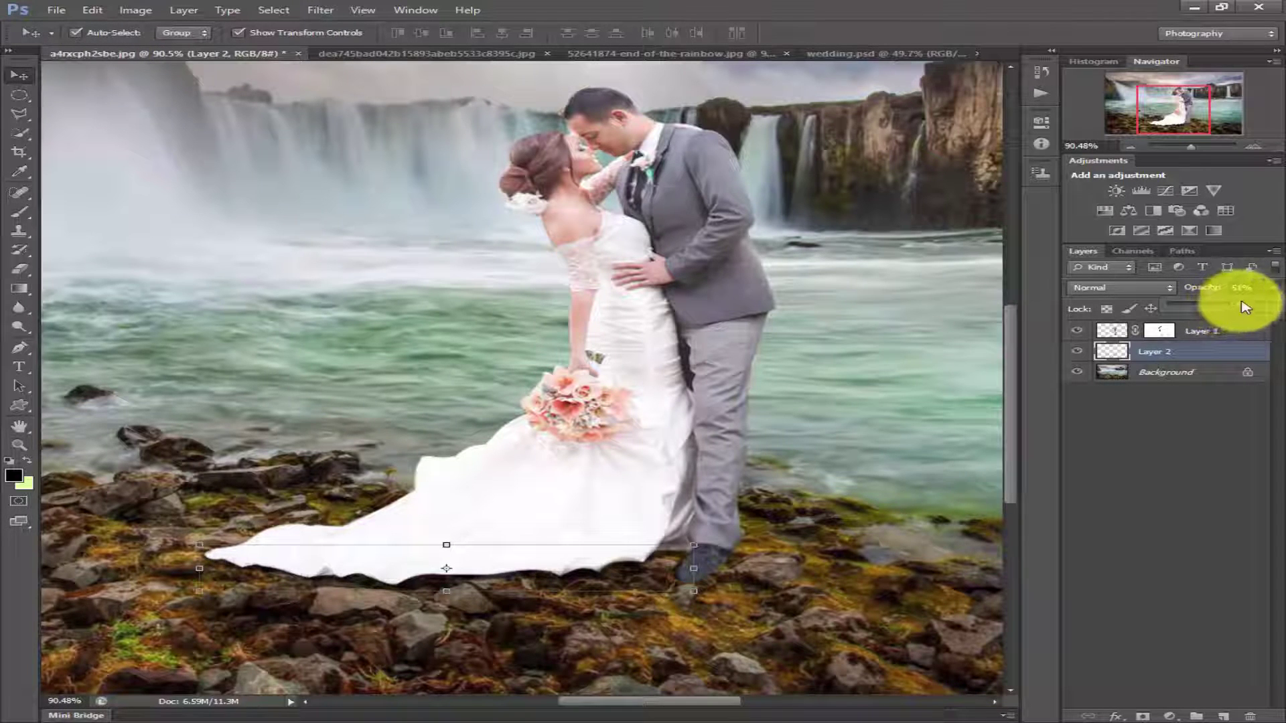
{"action": "left_click_drag", "start_coordinate": [1254, 288], "coordinate": [1223, 310]}
{"action": "key", "text": "ctrl+0"}
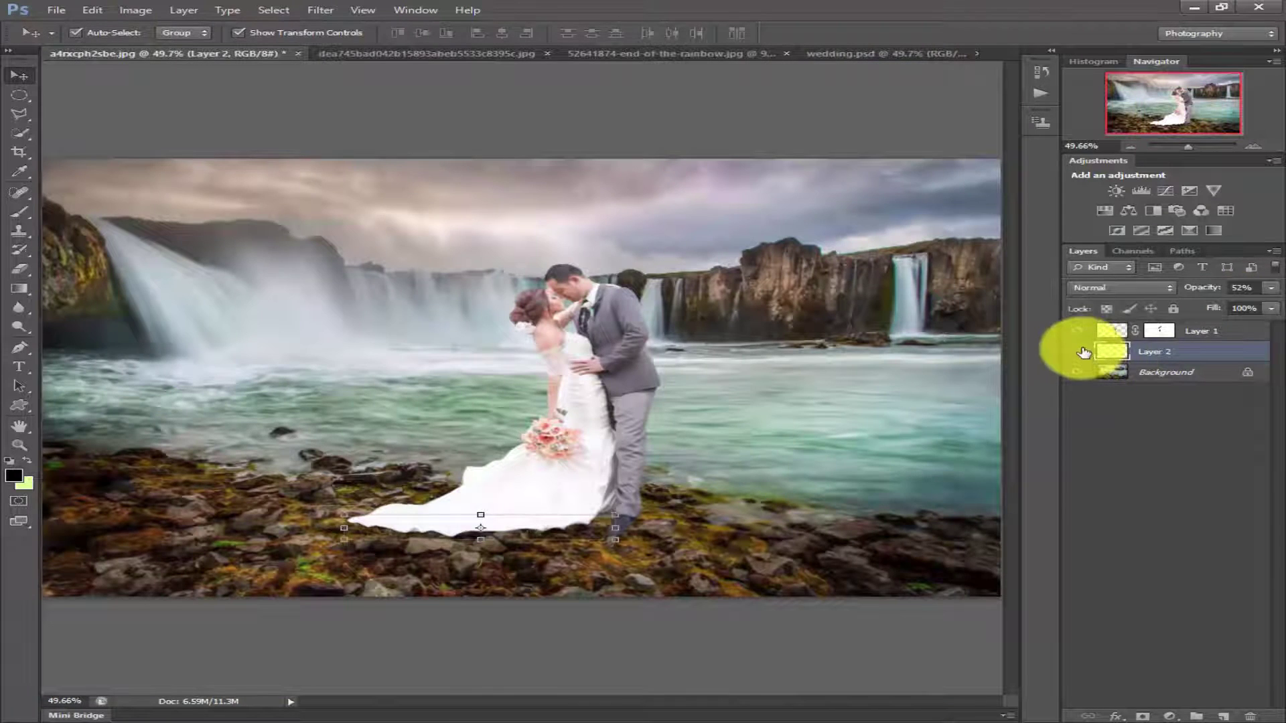
Step: Add a Levels adjustment limited to the couple, lowering the output white level
{"action": "left_click", "coordinate": [1102, 331]}
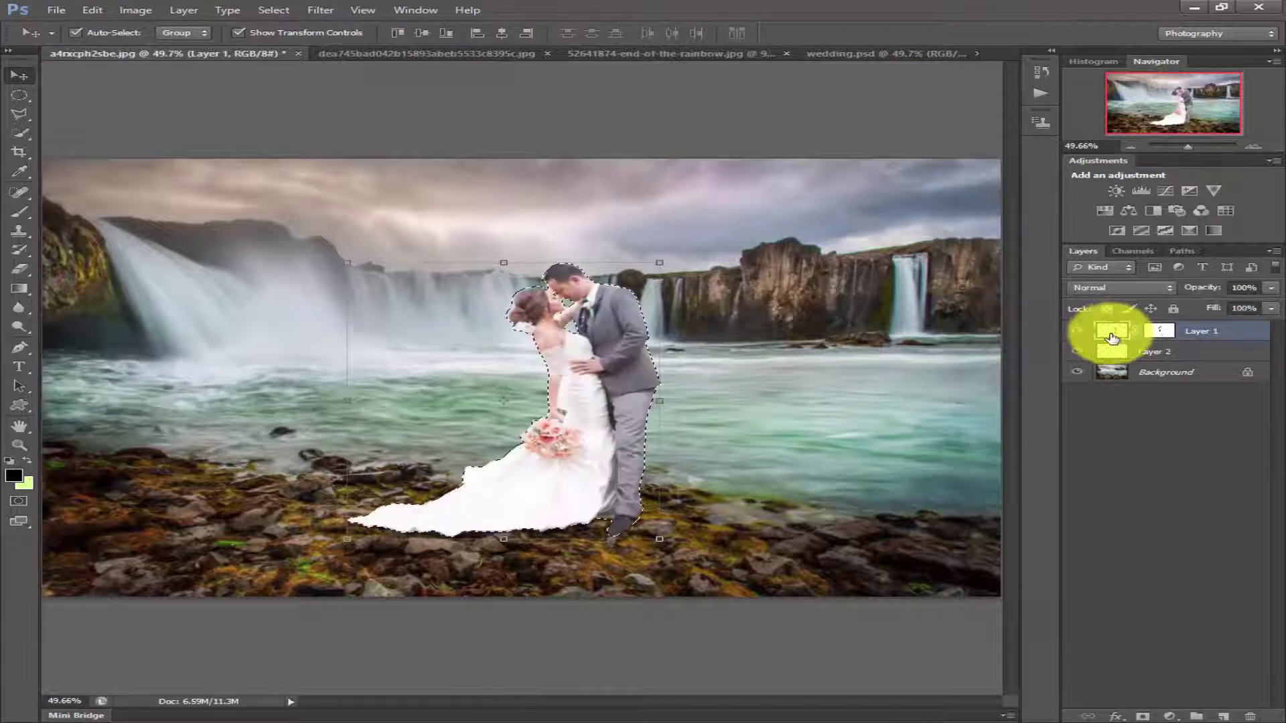
{"action": "left_click", "coordinate": [1168, 716]}
{"action": "left_click", "coordinate": [1105, 480]}
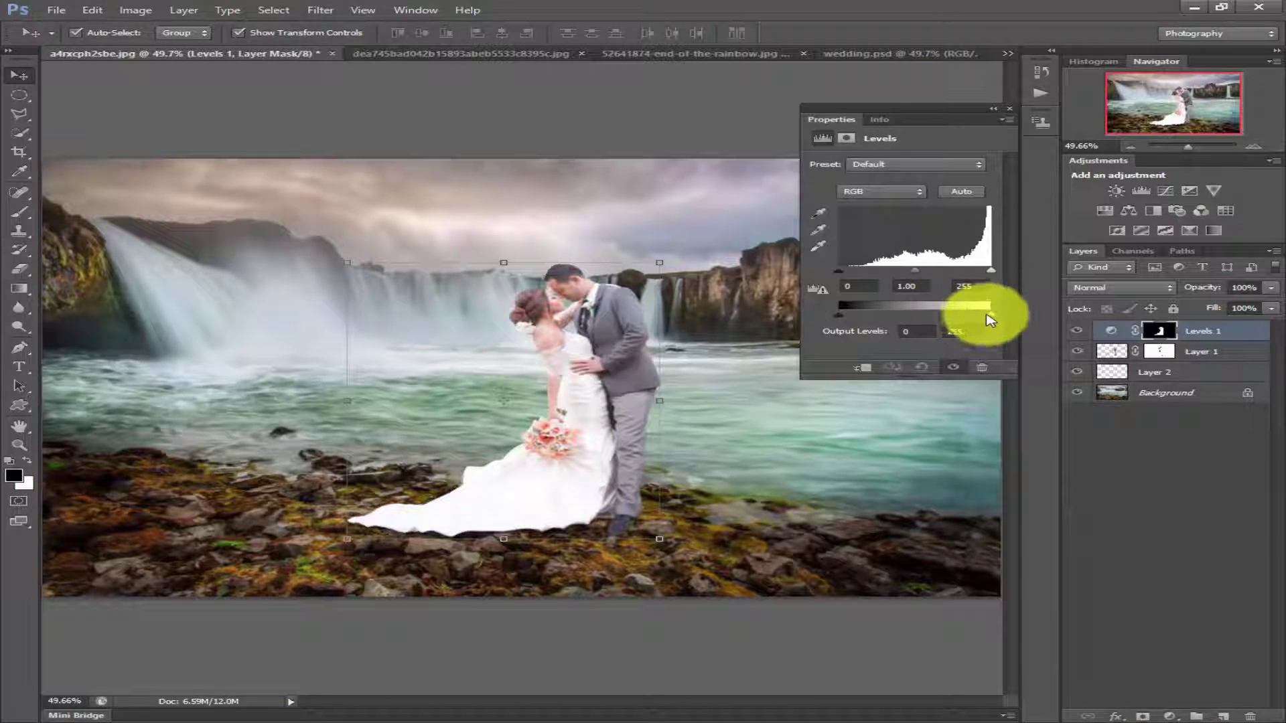
{"action": "left_click_drag", "start_coordinate": [990, 320], "coordinate": [972, 322]}
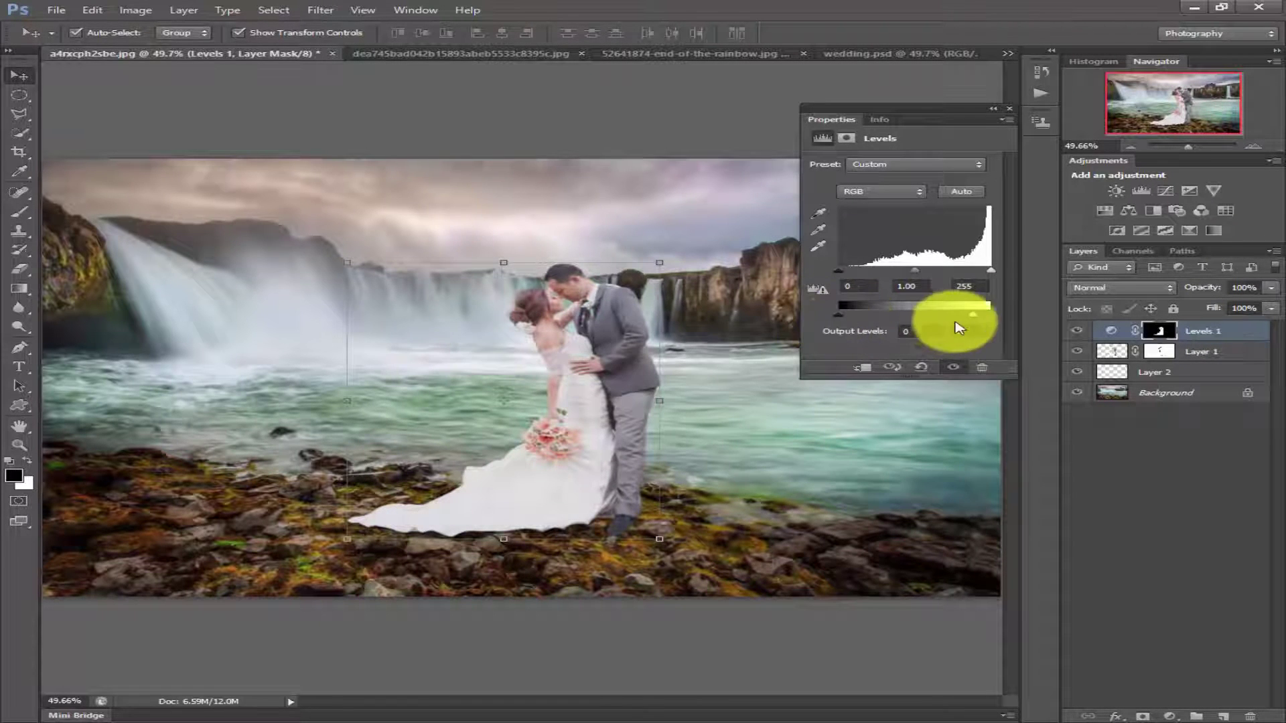
{"action": "left_click_drag", "start_coordinate": [974, 320], "coordinate": [975, 315]}
{"action": "left_click", "coordinate": [992, 119]}
Step: Paint the Levels 1 mask around the bride's hair with a 20 px brush at 100% zoom
{"action": "left_click_drag", "start_coordinate": [1187, 146], "coordinate": [1195, 150]}
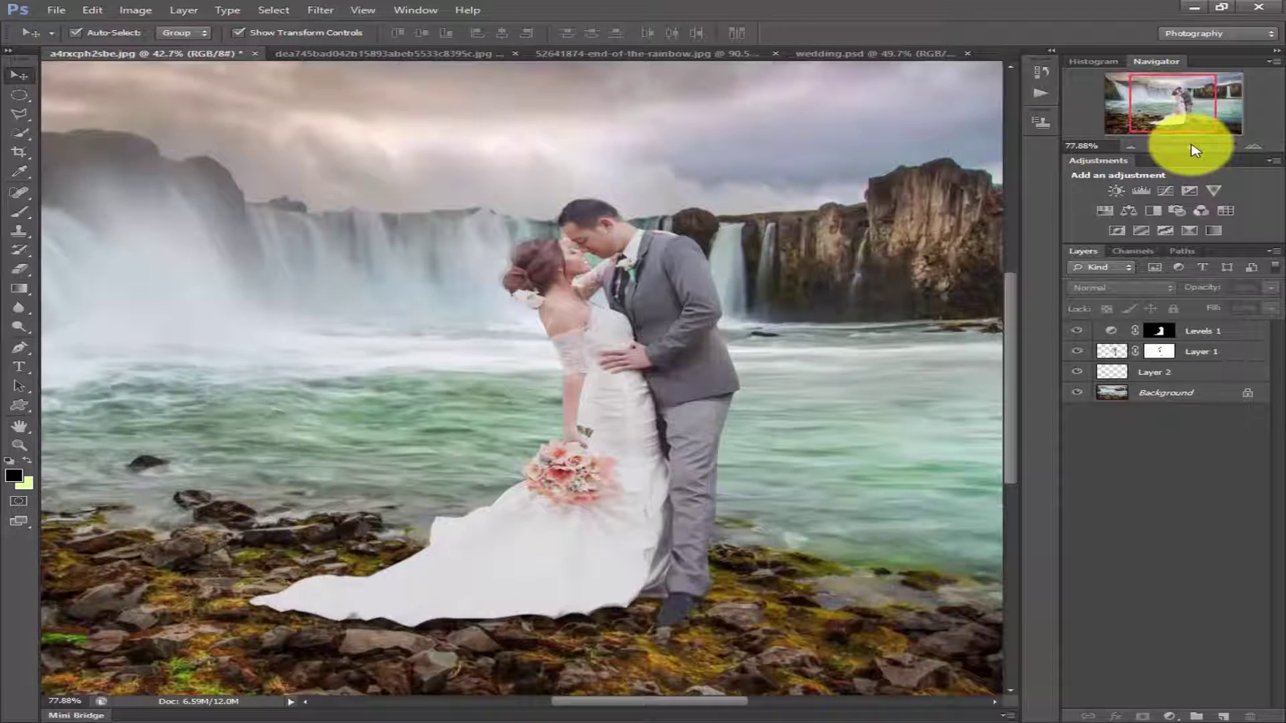
{"action": "key", "text": "ctrl+1"}
{"action": "left_click", "coordinate": [1164, 329]}
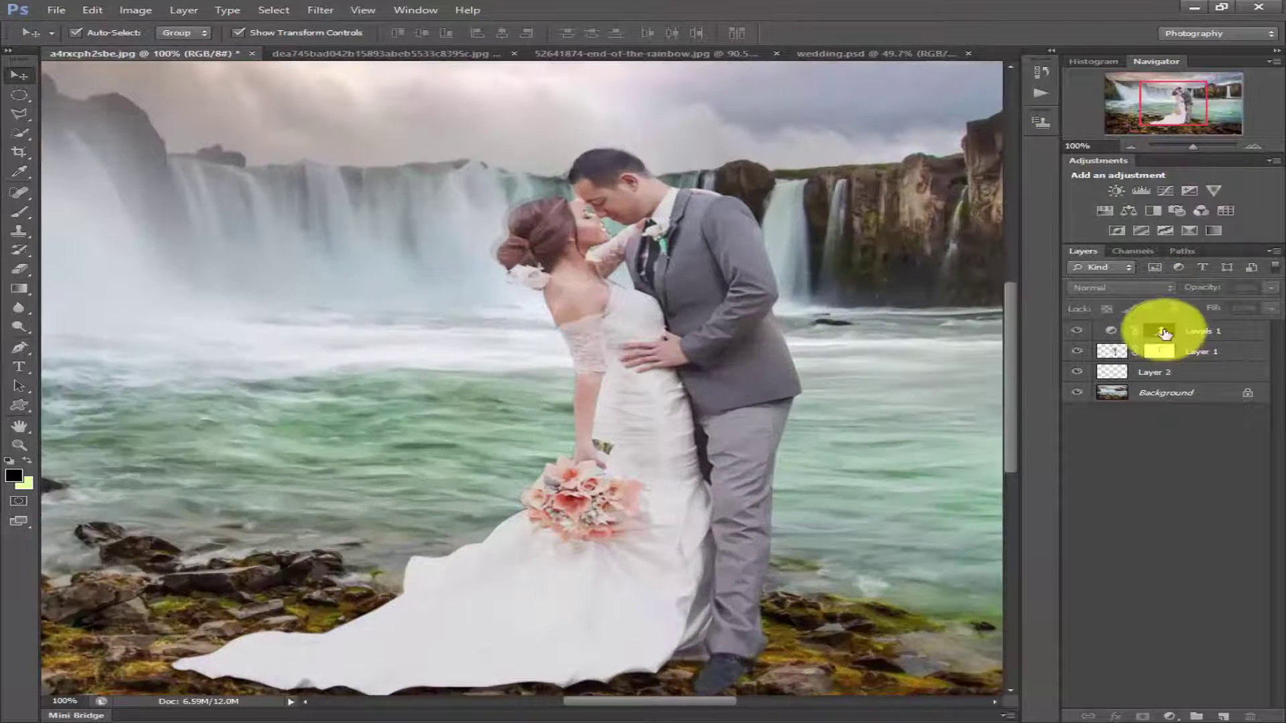
{"action": "left_click", "coordinate": [19, 212]}
{"action": "left_click", "coordinate": [89, 213]}
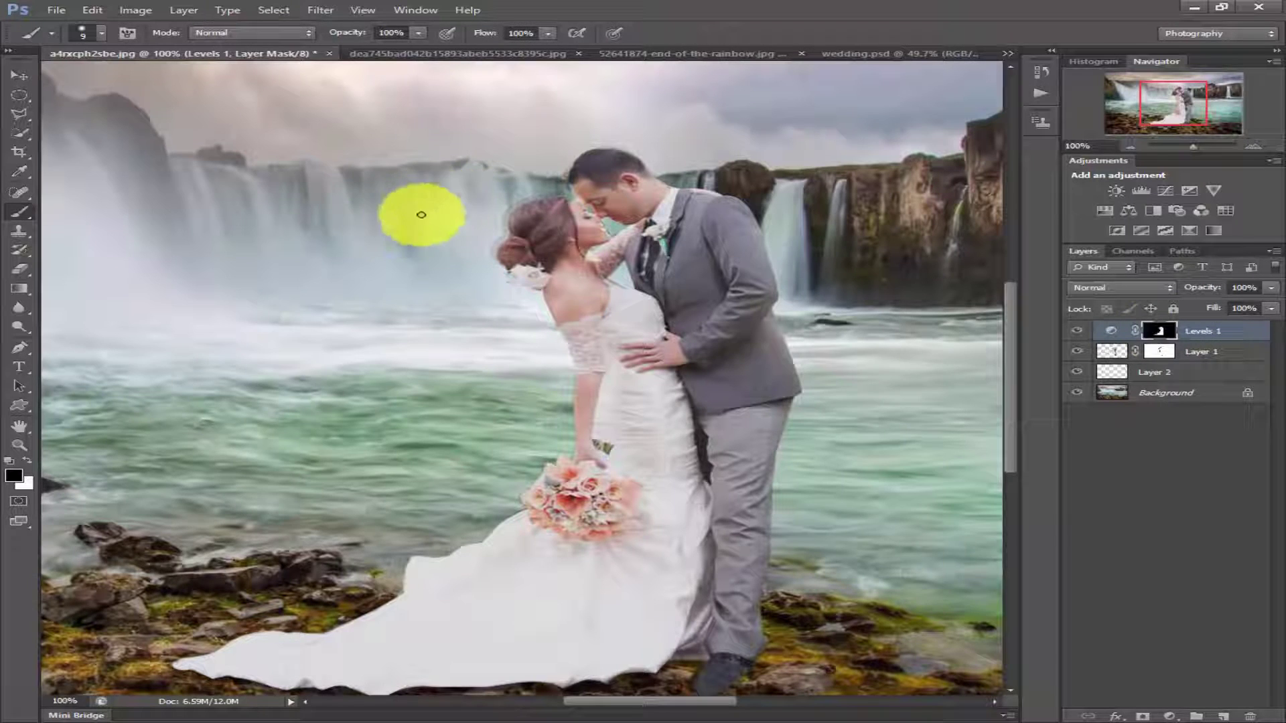
{"action": "key", "text": "bracketright"}
{"action": "key", "text": "bracketright"}
{"action": "left_click_drag", "start_coordinate": [542, 188], "coordinate": [496, 227]}
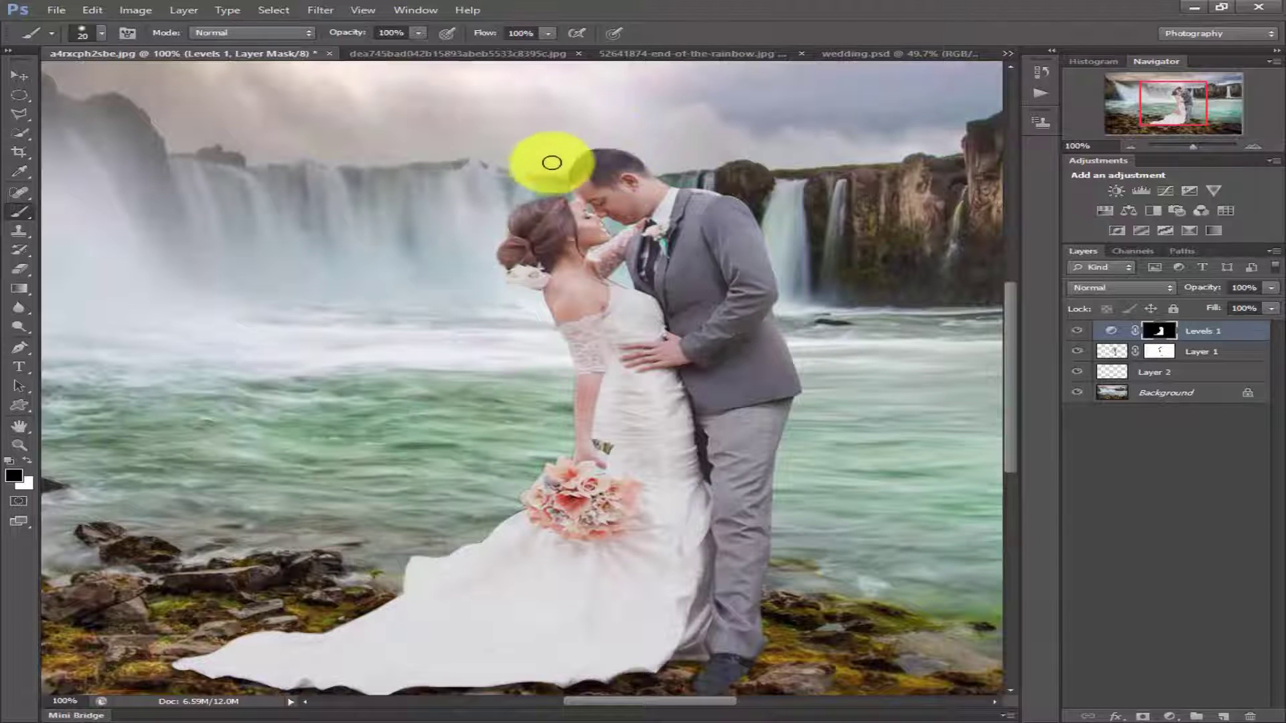
{"action": "scroll", "coordinate": [753, 577], "scroll_direction": "down", "scroll_amount": 1}
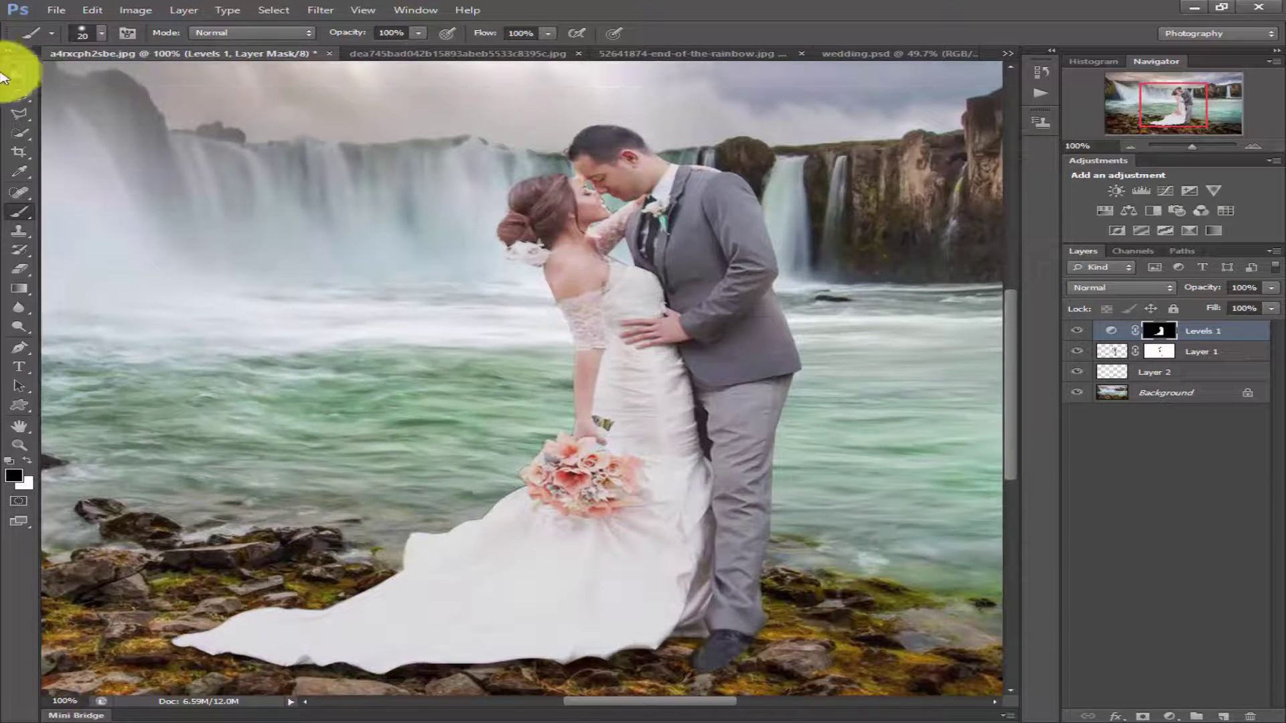
{"action": "left_click", "coordinate": [13, 75]}
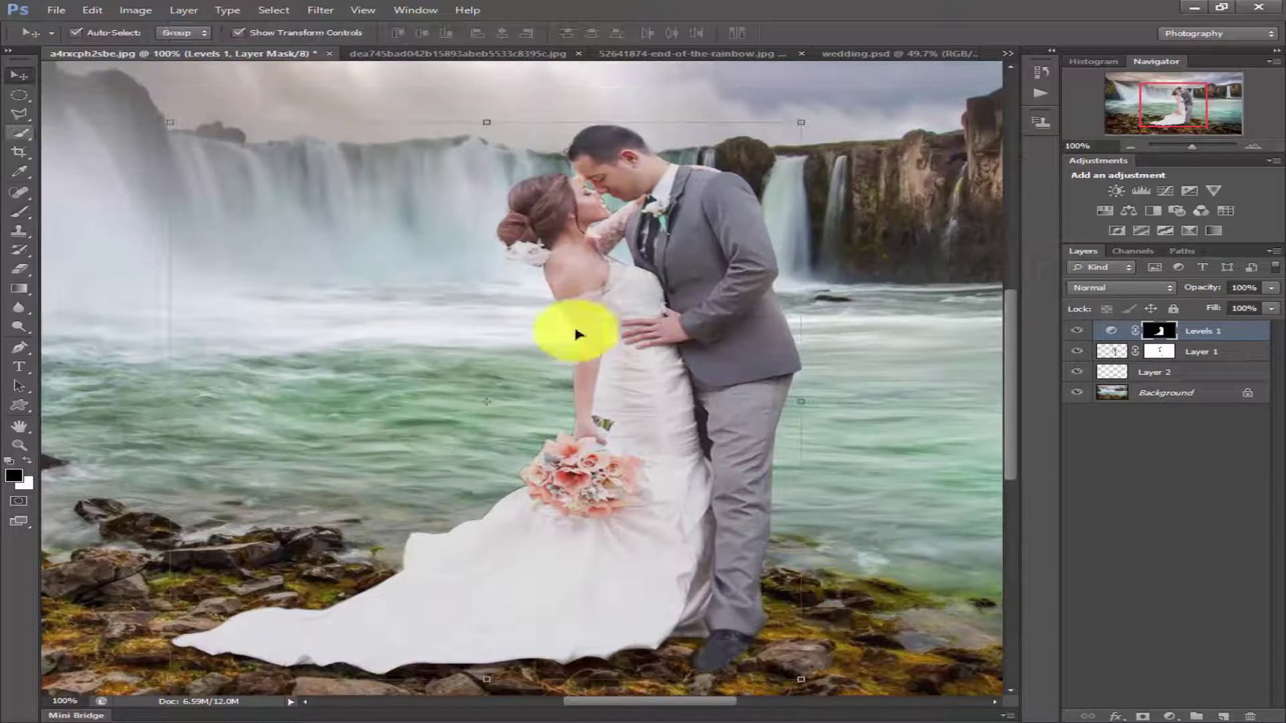
{"action": "left_click_drag", "start_coordinate": [1195, 152], "coordinate": [1185, 146]}
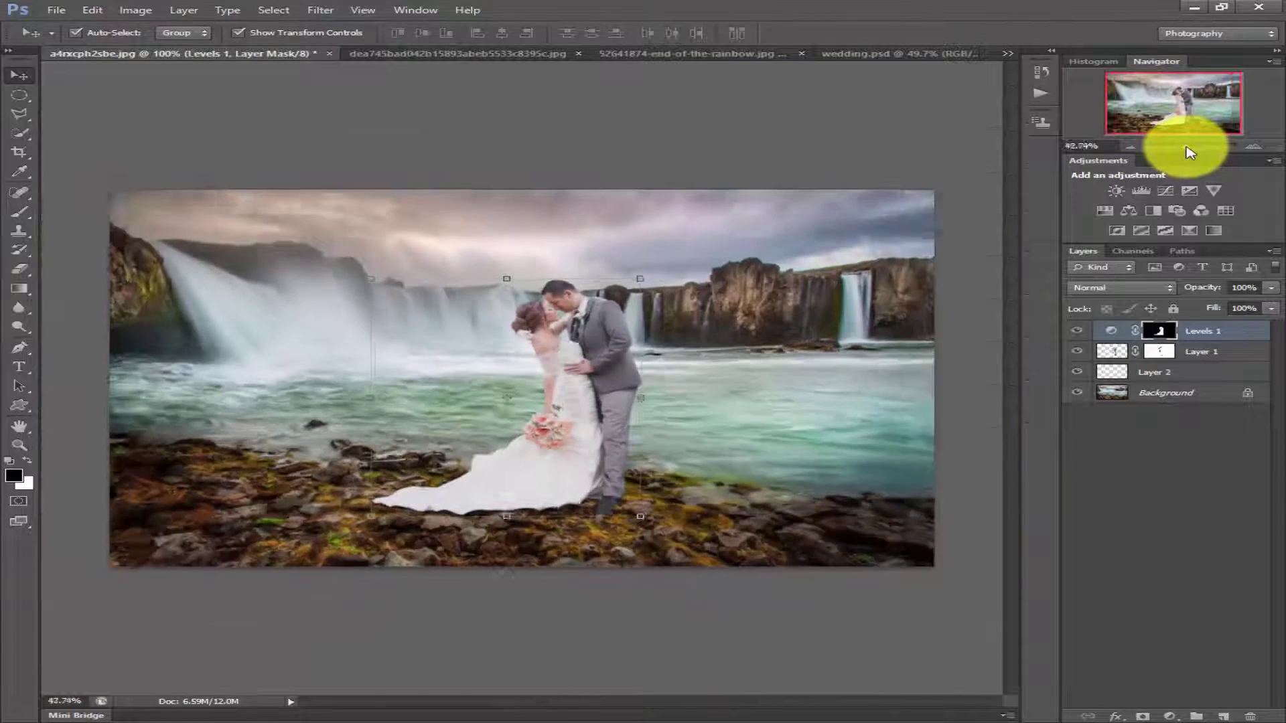
Step: Drag the rainbow waterfall image into the wedding document
{"action": "left_click", "coordinate": [408, 53]}
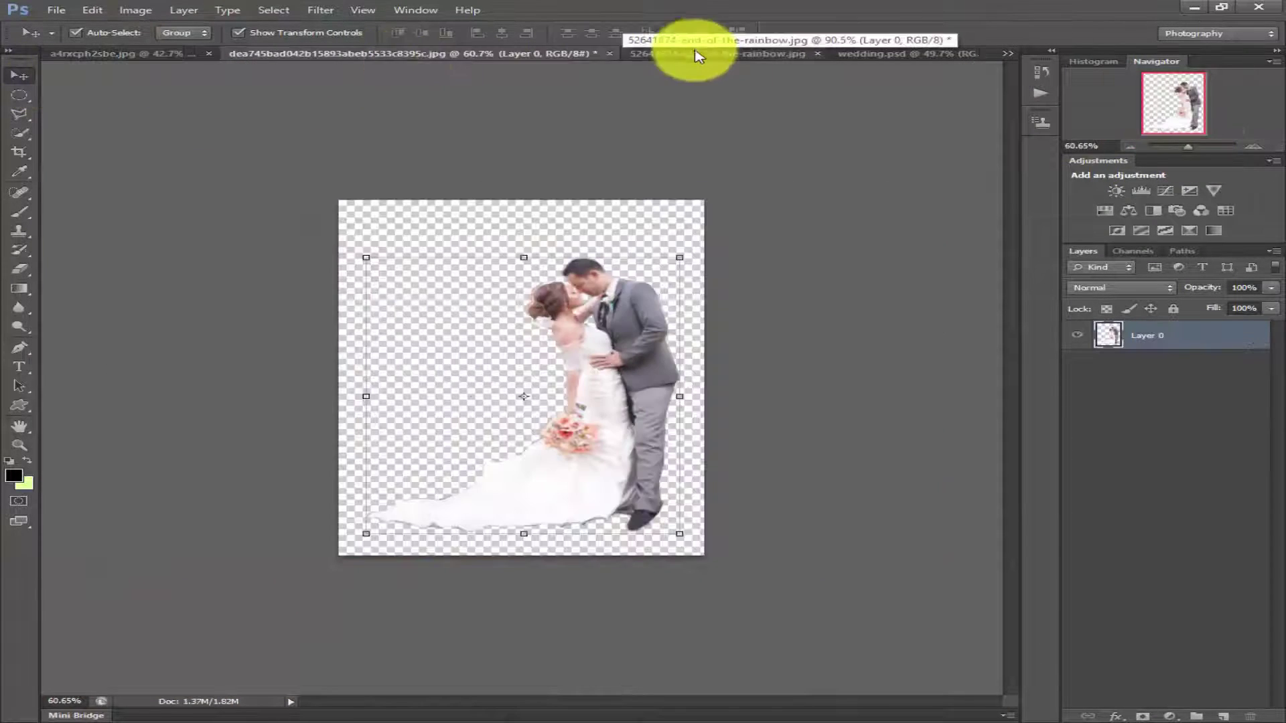
{"action": "left_click", "coordinate": [689, 53]}
{"action": "left_click_drag", "start_coordinate": [556, 297], "coordinate": [565, 315]}
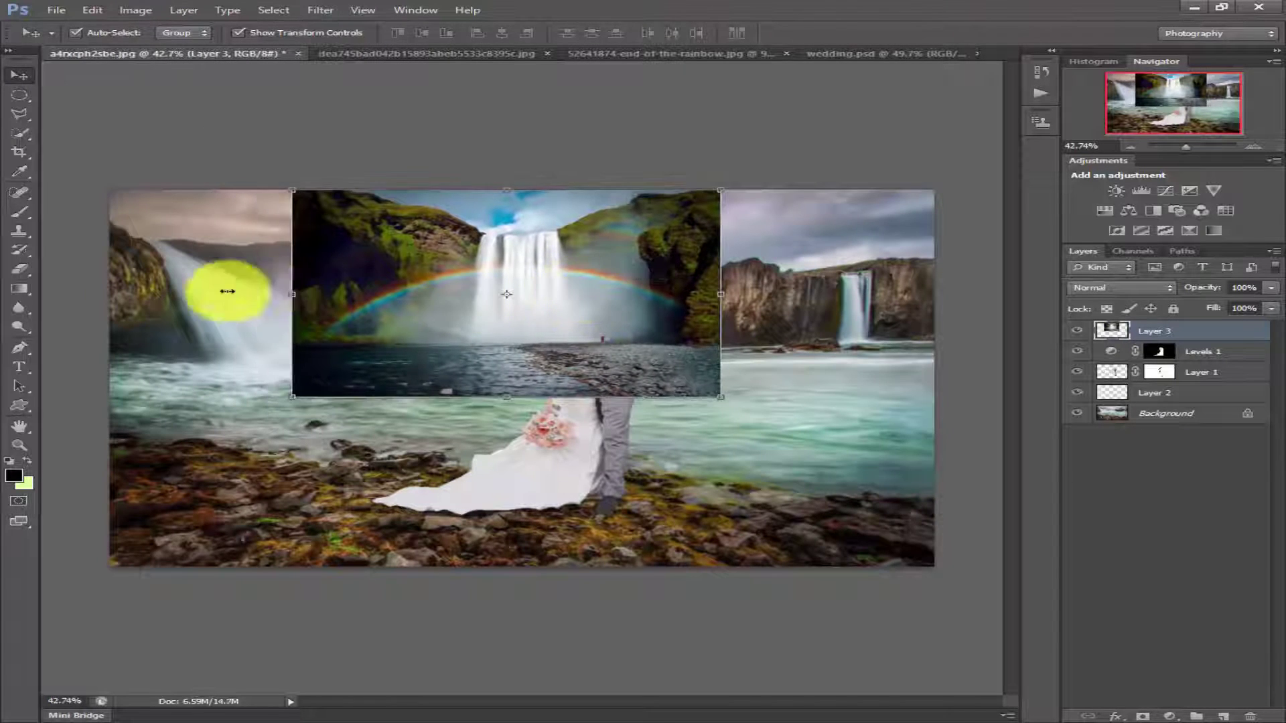
Step: Free Transform the rainbow layer to span the canvas width and extend down over the water
{"action": "key", "text": "ctrl+t"}
{"action": "left_click_drag", "start_coordinate": [293, 292], "coordinate": [109, 294]}
{"action": "left_click_drag", "start_coordinate": [719, 293], "coordinate": [933, 293]}
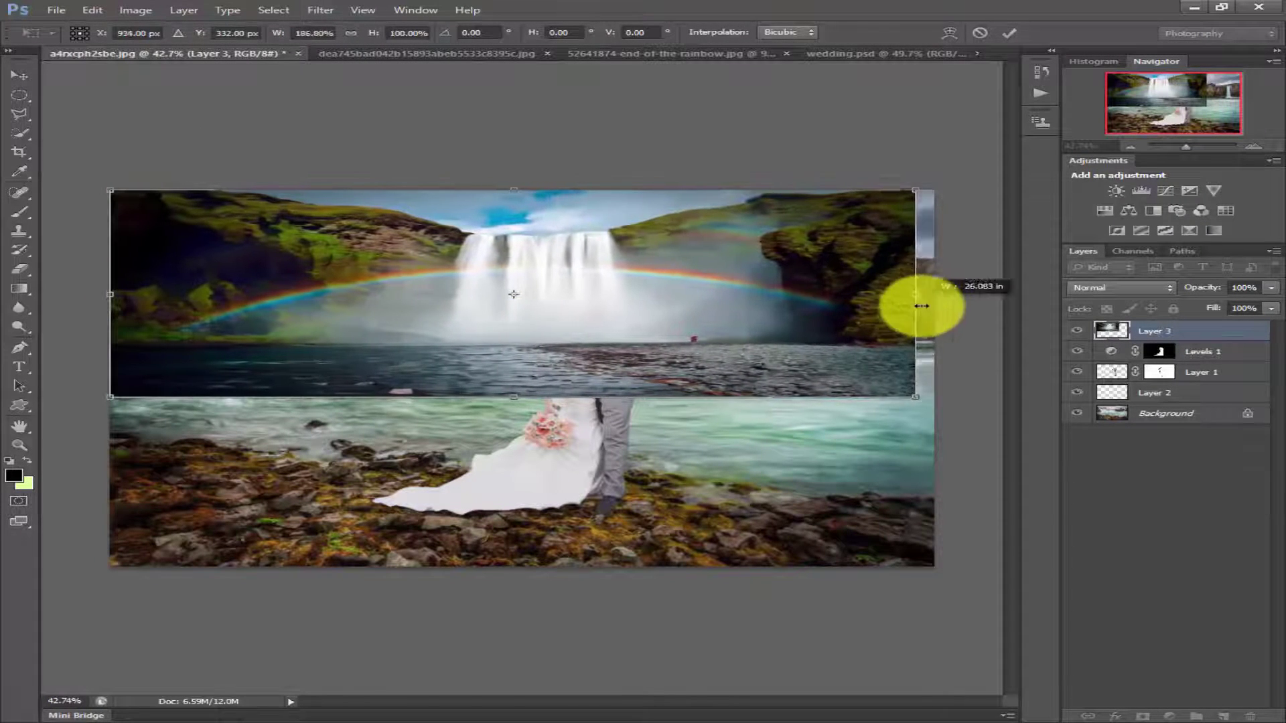
{"action": "left_click_drag", "start_coordinate": [522, 398], "coordinate": [522, 507]}
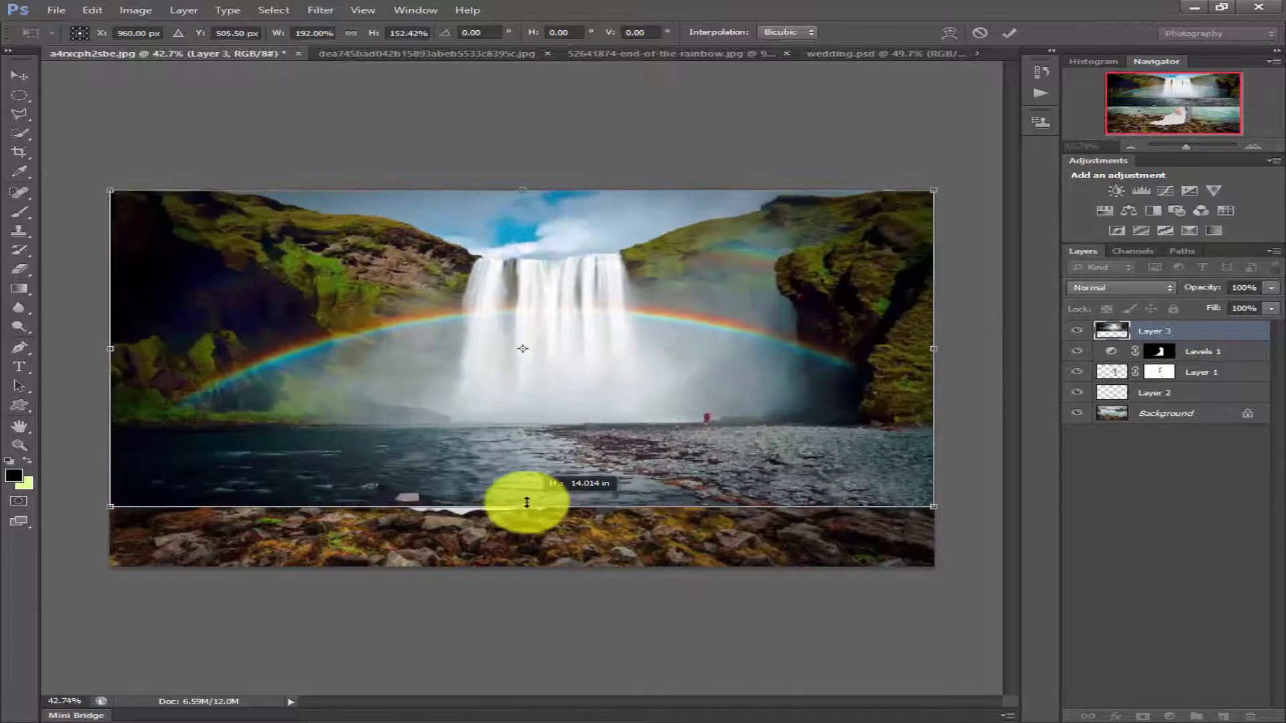
{"action": "left_click", "coordinate": [1010, 32]}
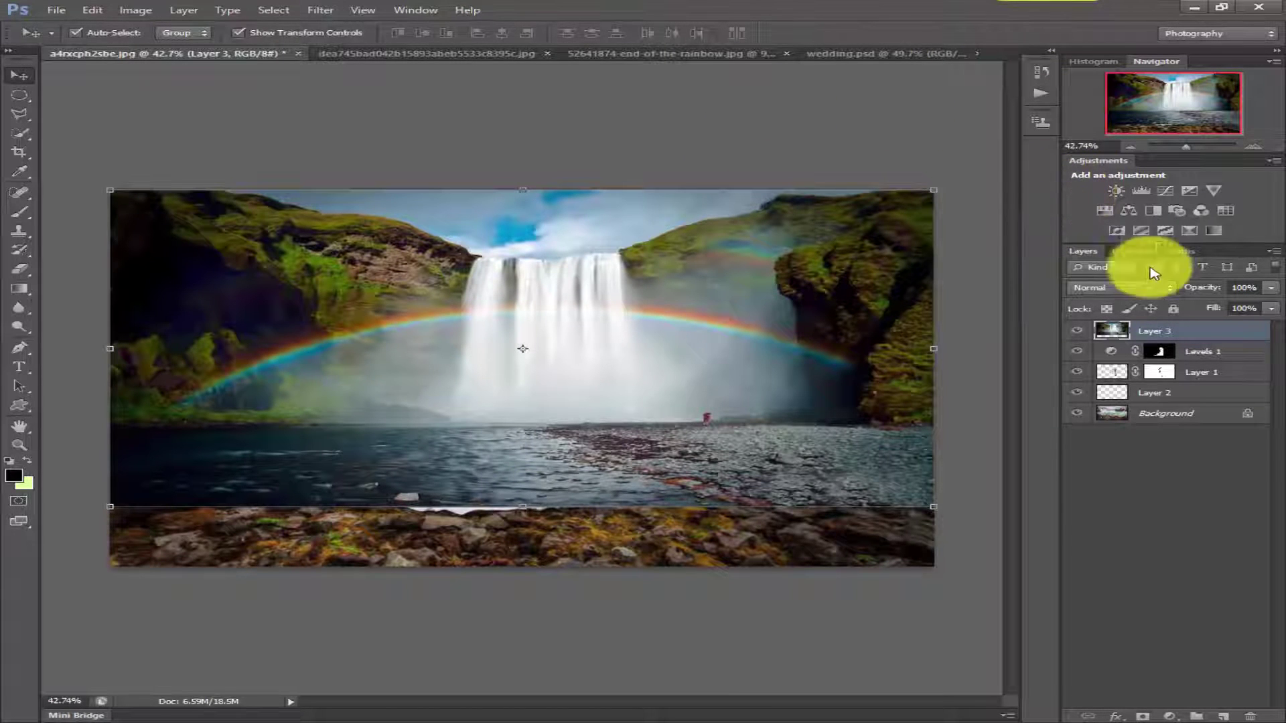
{"action": "left_click", "coordinate": [19, 445]}
{"action": "left_click_drag", "start_coordinate": [486, 347], "coordinate": [515, 348]}
{"action": "left_click", "coordinate": [19, 75]}
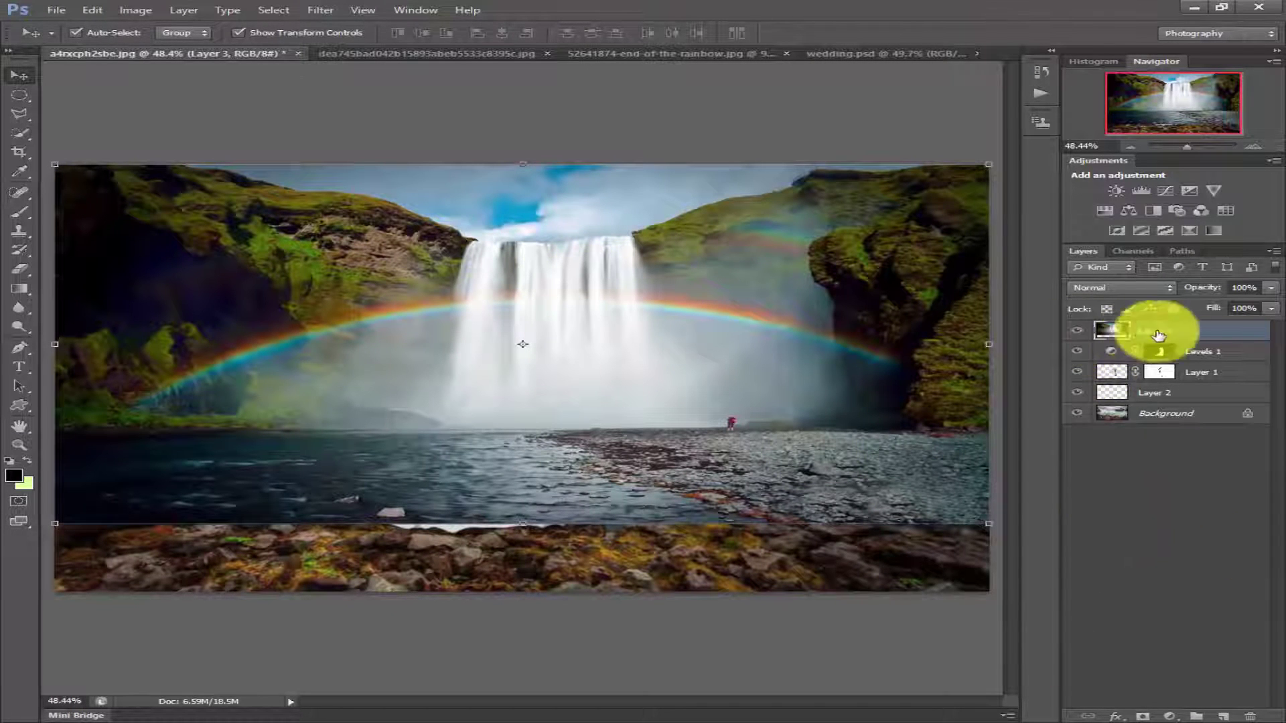
Step: Move the rainbow layer below the couple, hide it, and add a mask to the original background
{"action": "left_click_drag", "start_coordinate": [1158, 335], "coordinate": [1163, 399]}
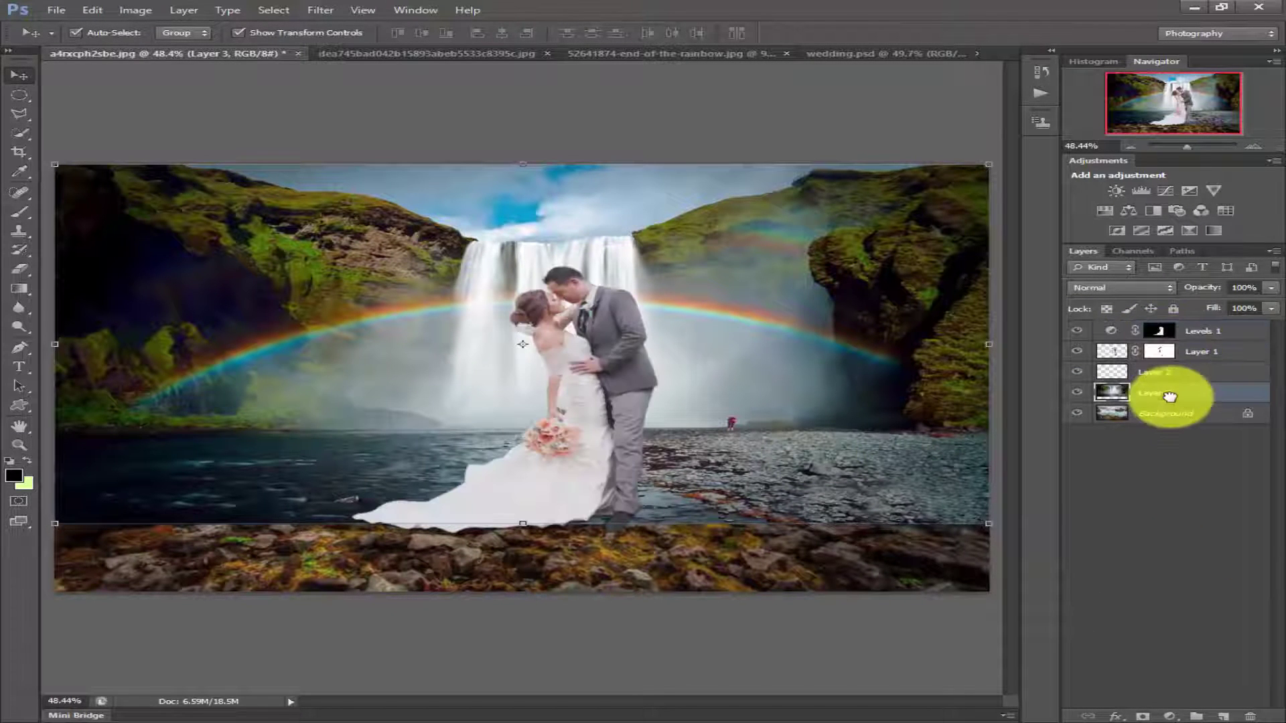
{"action": "left_click", "coordinate": [1077, 393]}
{"action": "left_click", "coordinate": [1165, 413]}
{"action": "left_click", "coordinate": [1143, 715]}
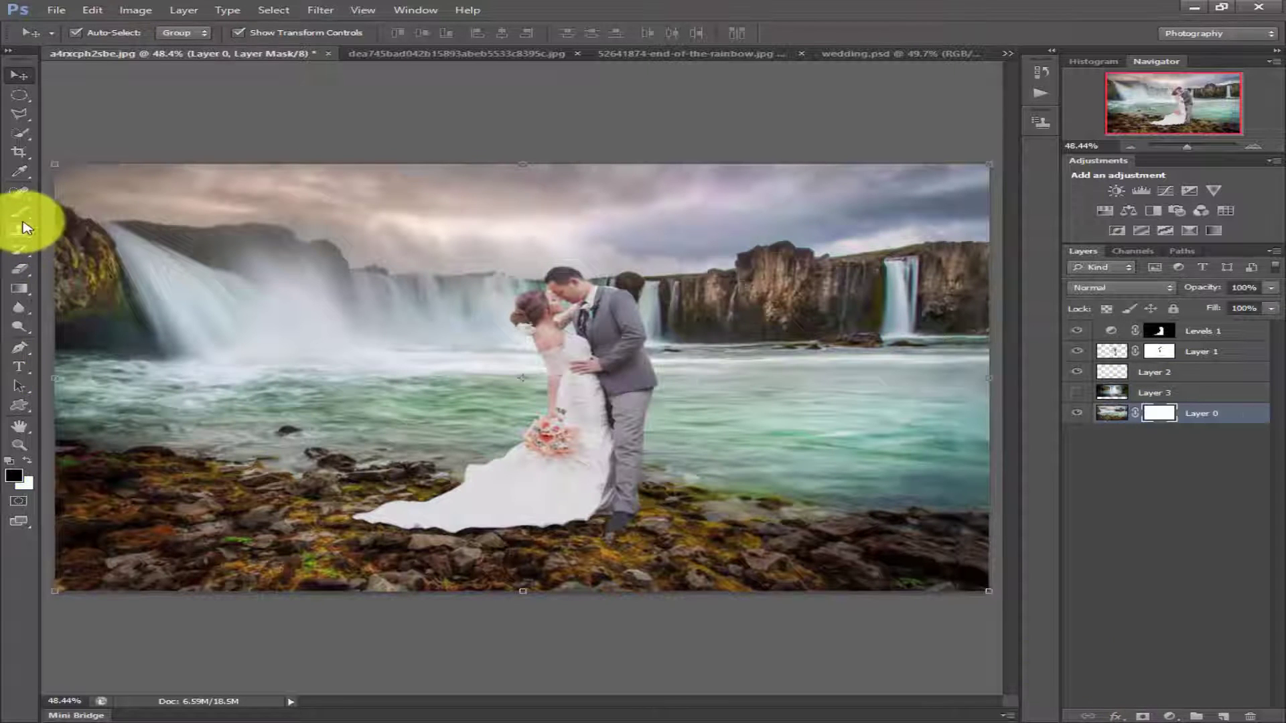
Step: Fade the background's top with a gradient mask and place the rainbow layer beneath it
{"action": "left_click", "coordinate": [19, 288]}
{"action": "left_click_drag", "start_coordinate": [537, 153], "coordinate": [525, 451]}
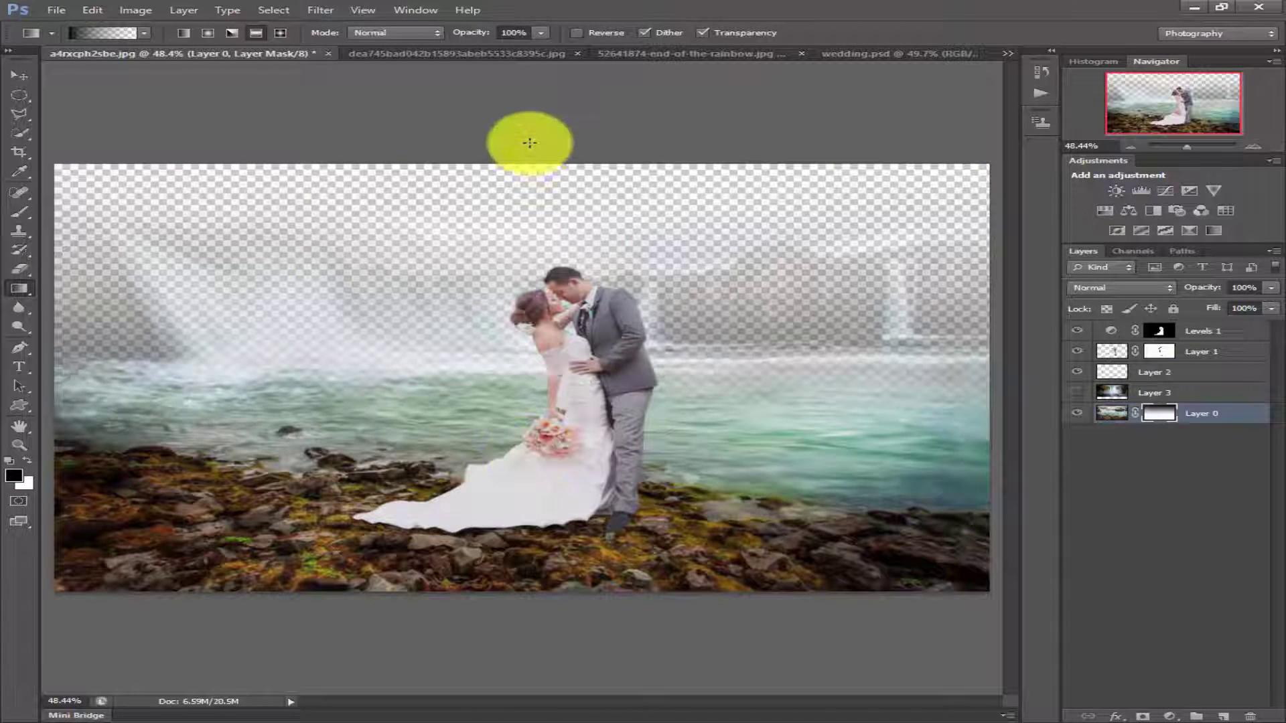
{"action": "left_click_drag", "start_coordinate": [531, 201], "coordinate": [513, 378]}
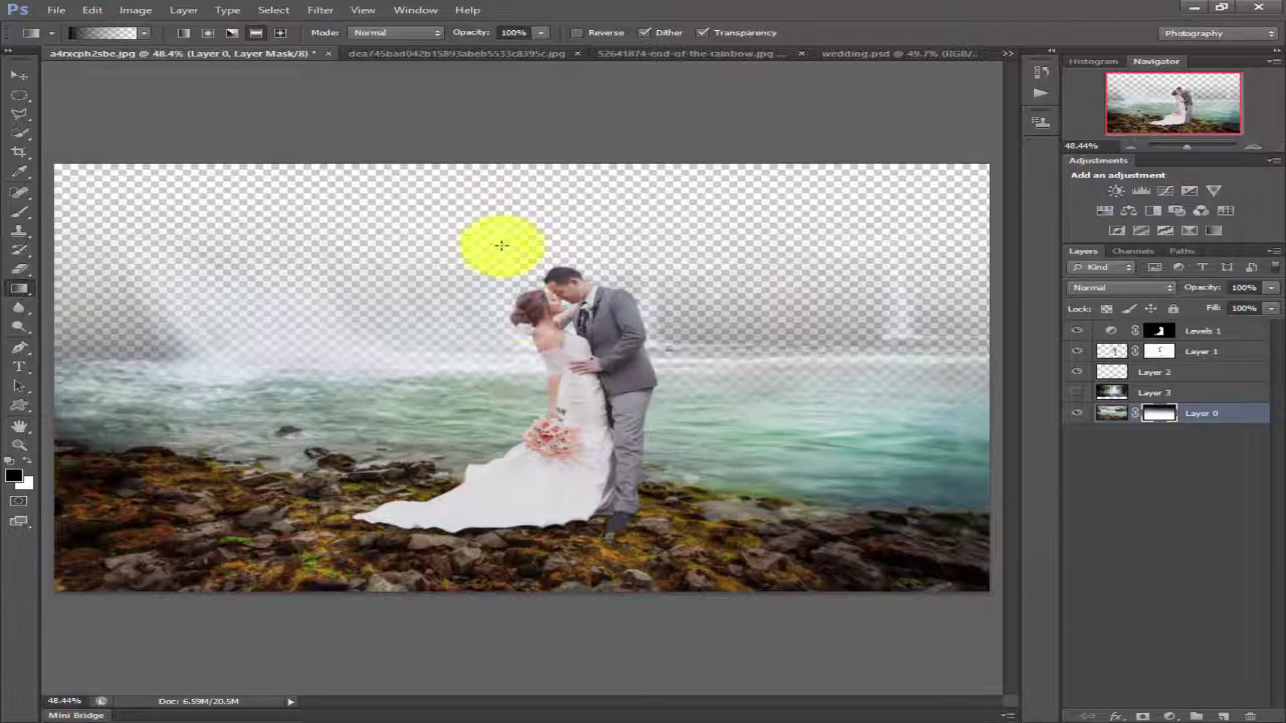
{"action": "left_click_drag", "start_coordinate": [512, 158], "coordinate": [509, 387]}
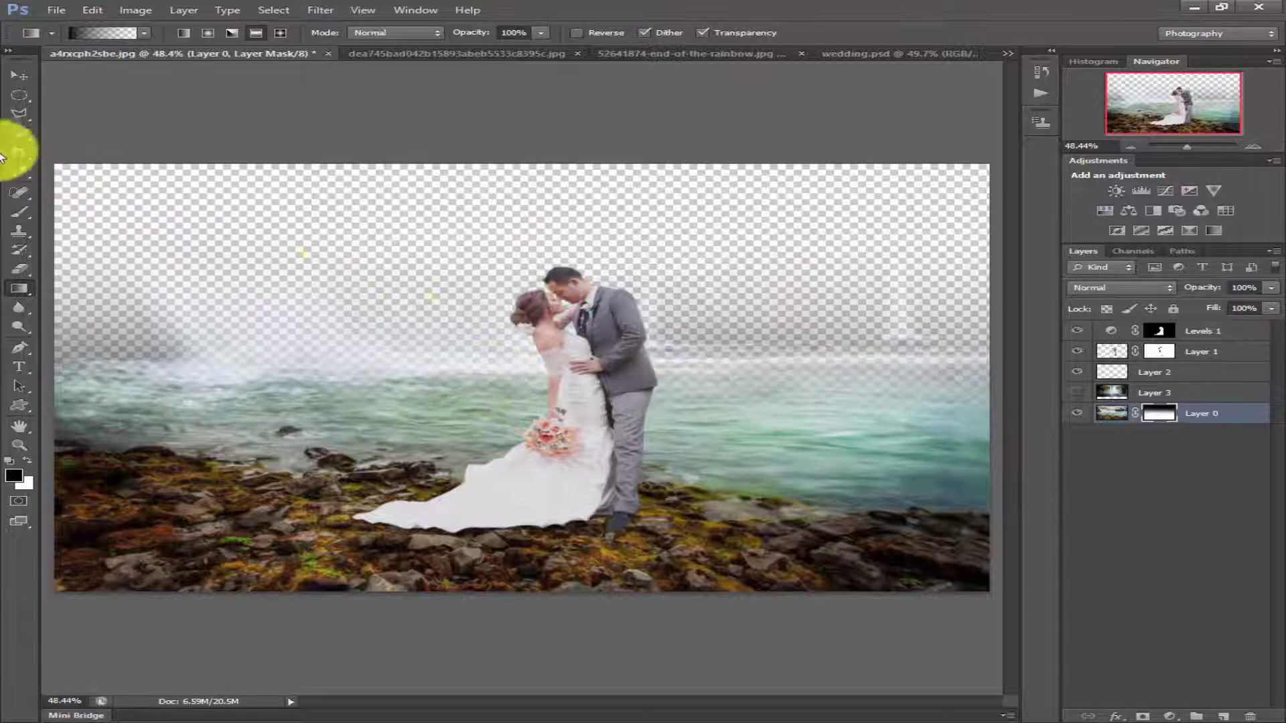
{"action": "left_click", "coordinate": [20, 79]}
{"action": "left_click", "coordinate": [1076, 392]}
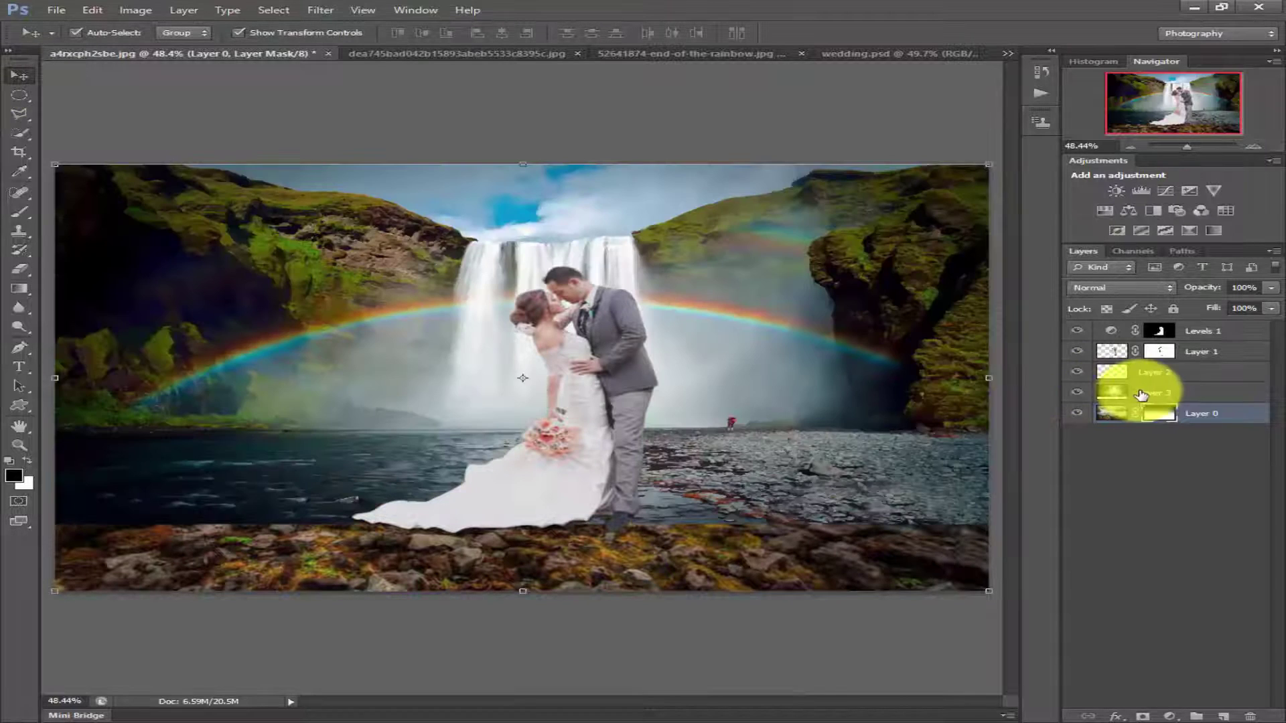
{"action": "left_click_drag", "start_coordinate": [1177, 391], "coordinate": [1192, 415]}
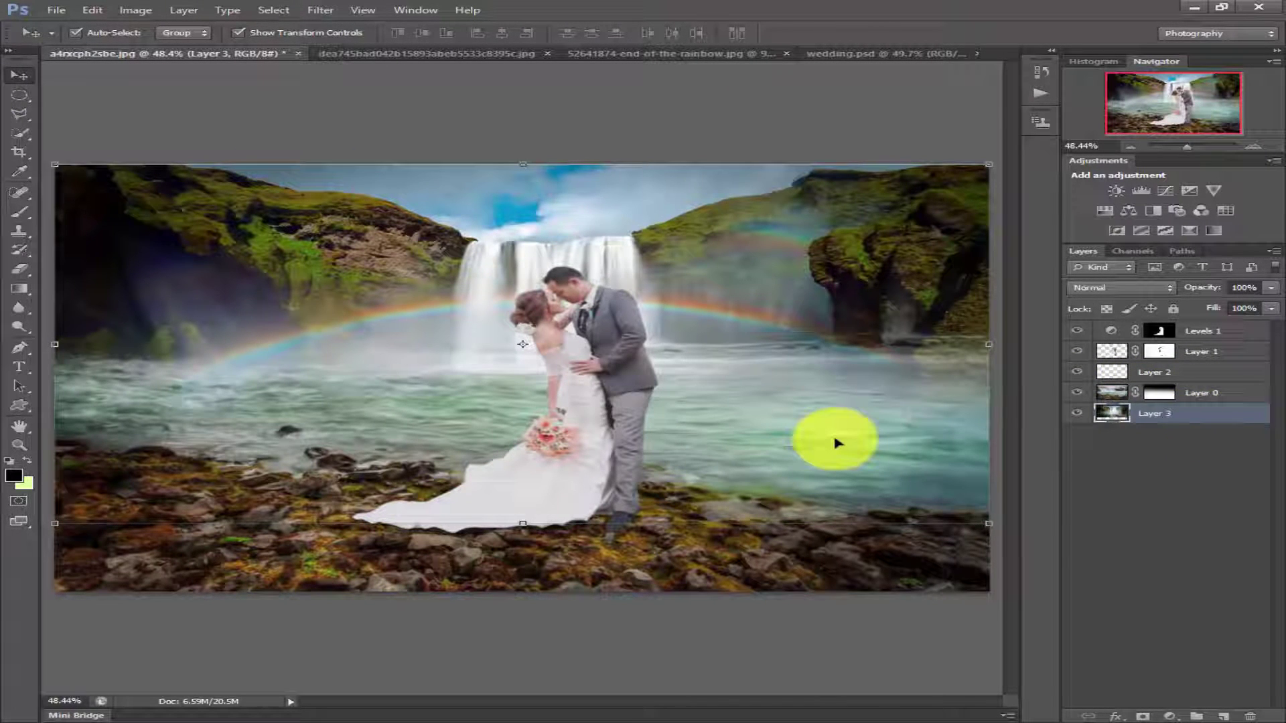
Step: Paint the Layer 0 mask with a soft 400 px brush over the left cliffs, water and mist
{"action": "left_click", "coordinate": [1159, 392]}
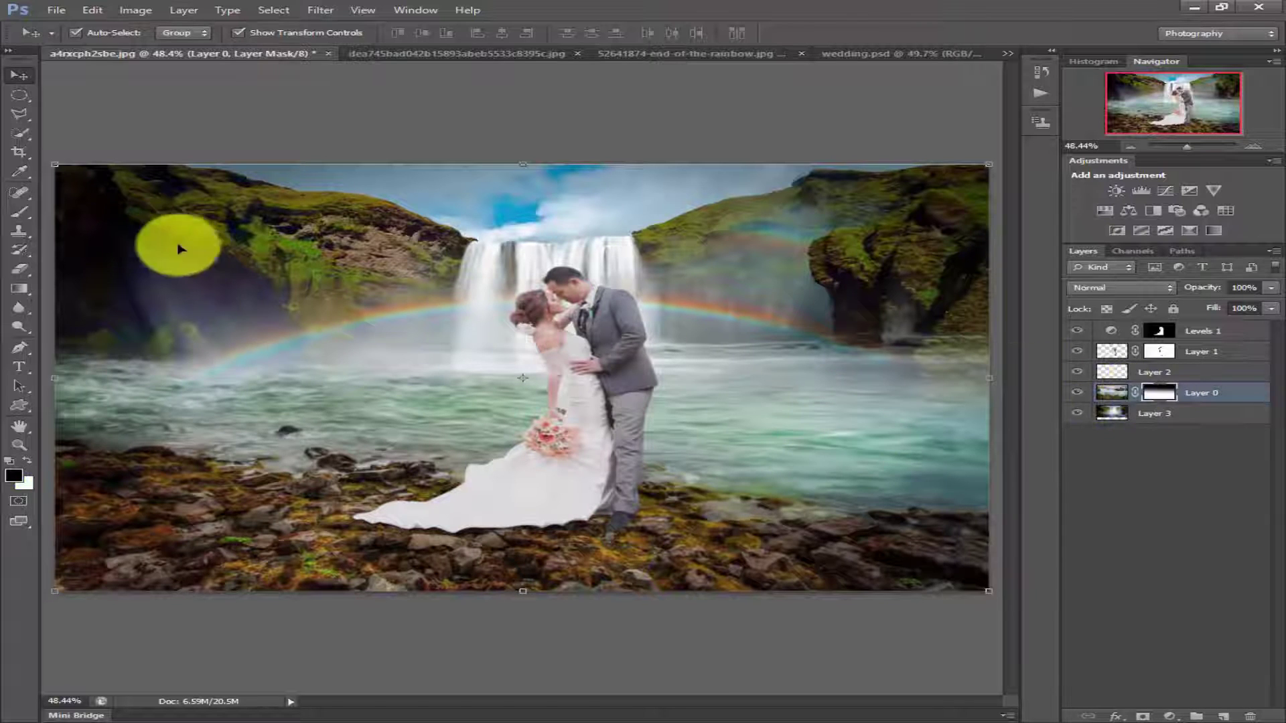
{"action": "right_click", "coordinate": [19, 212]}
{"action": "left_click", "coordinate": [104, 213]}
{"action": "mouse_move", "coordinate": [598, 250]}
{"action": "left_mouse_down"}
{"action": "mouse_move", "coordinate": [207, 296]}
{"action": "mouse_move", "coordinate": [126, 290]}
{"action": "mouse_move", "coordinate": [529, 288]}
{"action": "left_mouse_up"}
{"action": "left_click", "coordinate": [101, 35]}
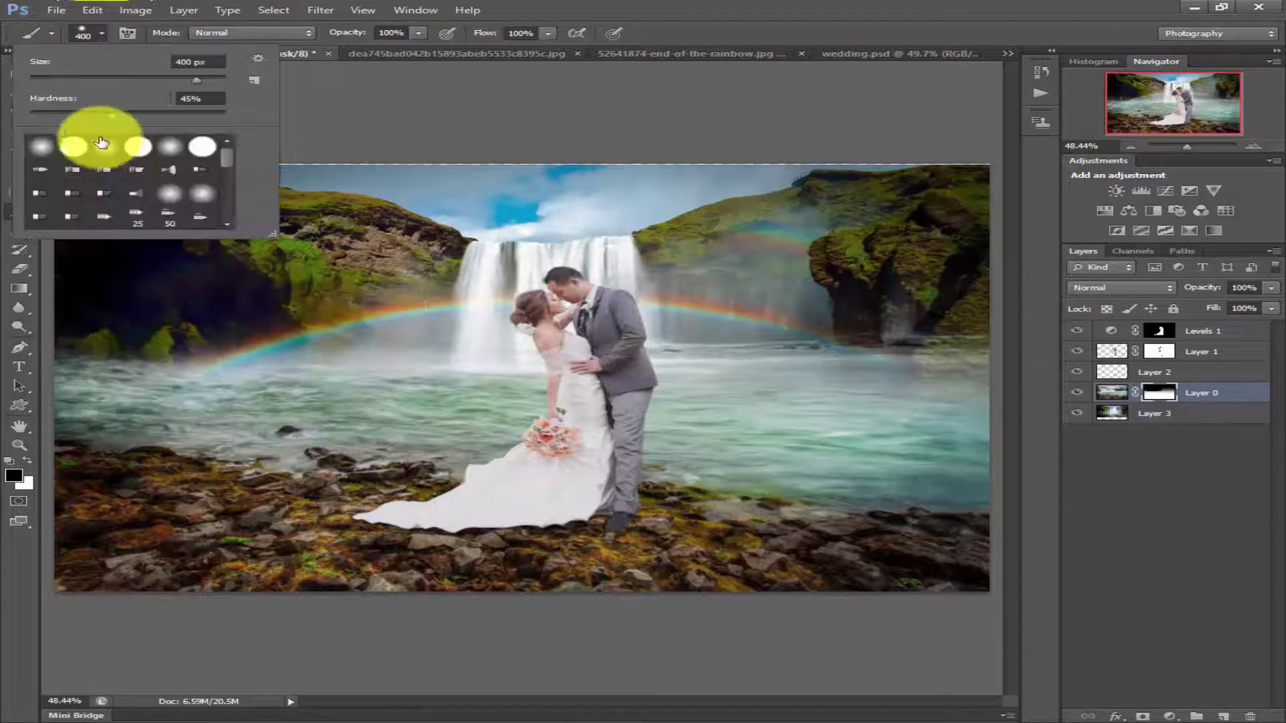
{"action": "left_click", "coordinate": [482, 375]}
{"action": "mouse_move", "coordinate": [144, 315]}
{"action": "left_mouse_down"}
{"action": "mouse_move", "coordinate": [167, 350]}
{"action": "mouse_move", "coordinate": [63, 368]}
{"action": "mouse_move", "coordinate": [218, 359]}
{"action": "mouse_move", "coordinate": [229, 375]}
{"action": "mouse_move", "coordinate": [852, 321]}
{"action": "mouse_move", "coordinate": [699, 243]}
{"action": "mouse_move", "coordinate": [612, 350]}
{"action": "mouse_move", "coordinate": [849, 368]}
{"action": "mouse_move", "coordinate": [895, 382]}
{"action": "mouse_move", "coordinate": [892, 395]}
{"action": "mouse_move", "coordinate": [971, 404]}
{"action": "mouse_move", "coordinate": [655, 367]}
{"action": "mouse_move", "coordinate": [976, 402]}
{"action": "mouse_move", "coordinate": [866, 348]}
{"action": "left_mouse_up"}
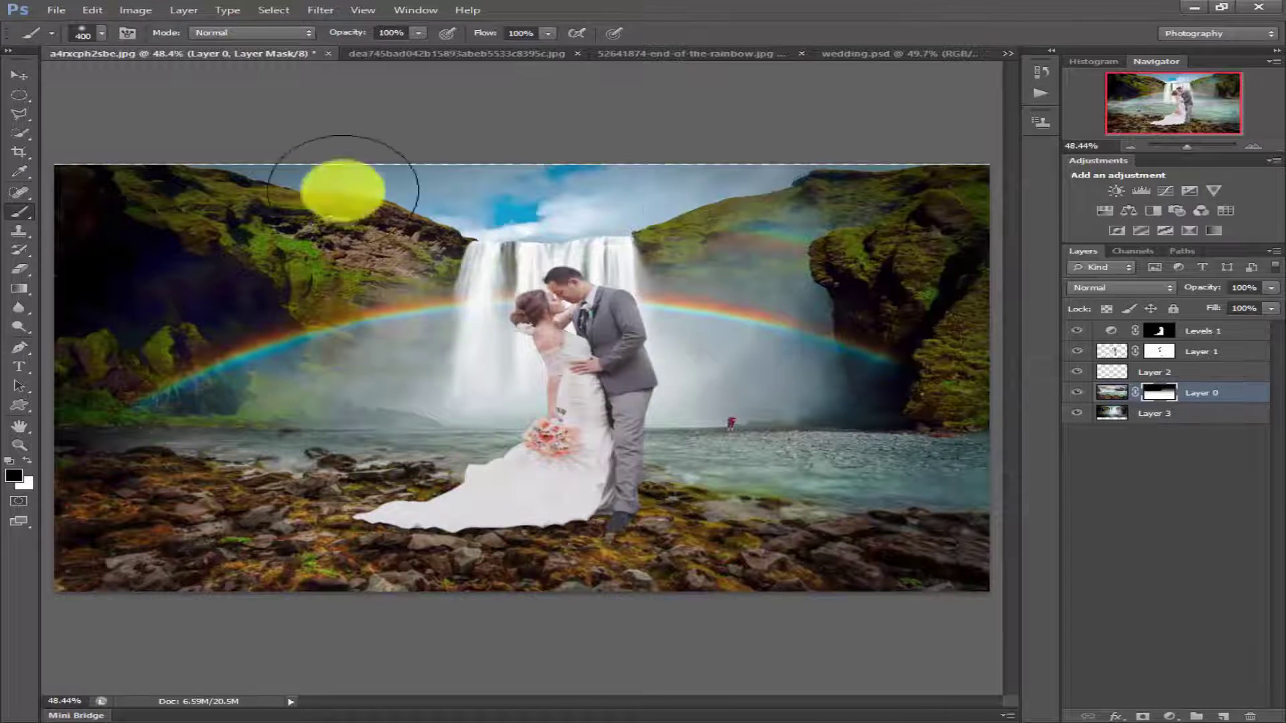
{"action": "left_click_drag", "start_coordinate": [235, 362], "coordinate": [330, 375]}
{"action": "left_click_drag", "start_coordinate": [183, 378], "coordinate": [462, 372]}
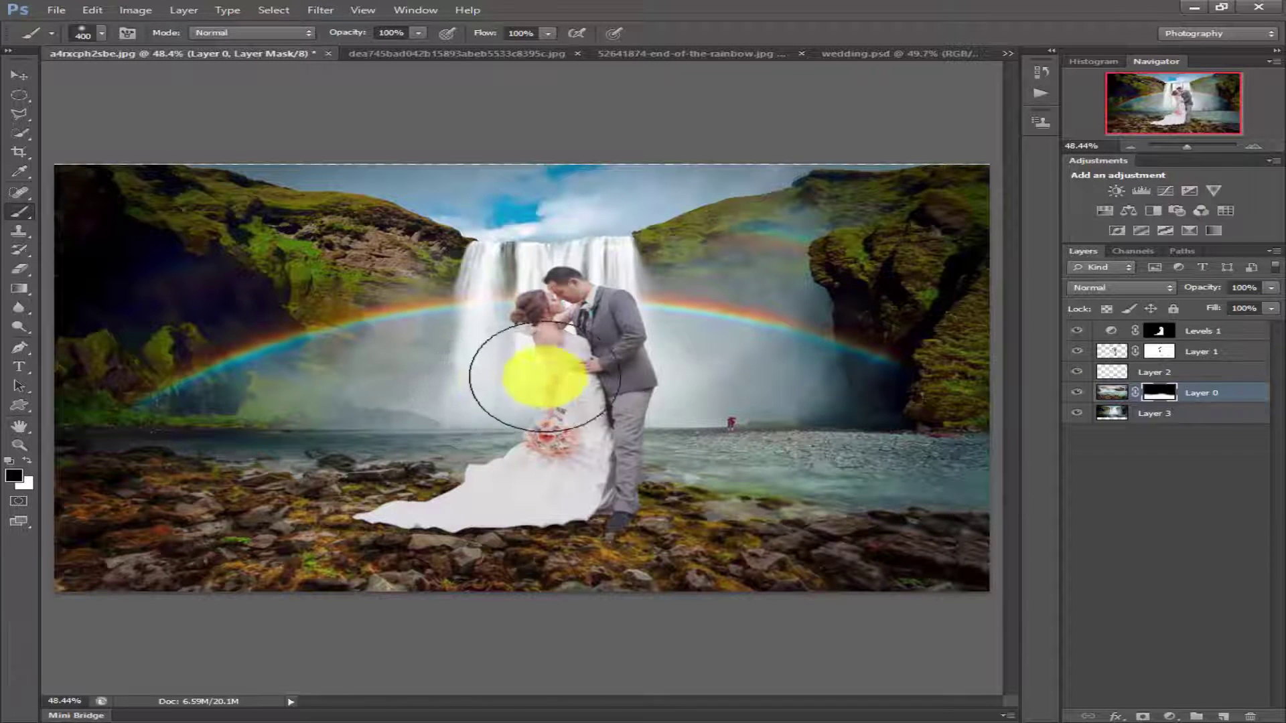
{"action": "left_click", "coordinate": [19, 75]}
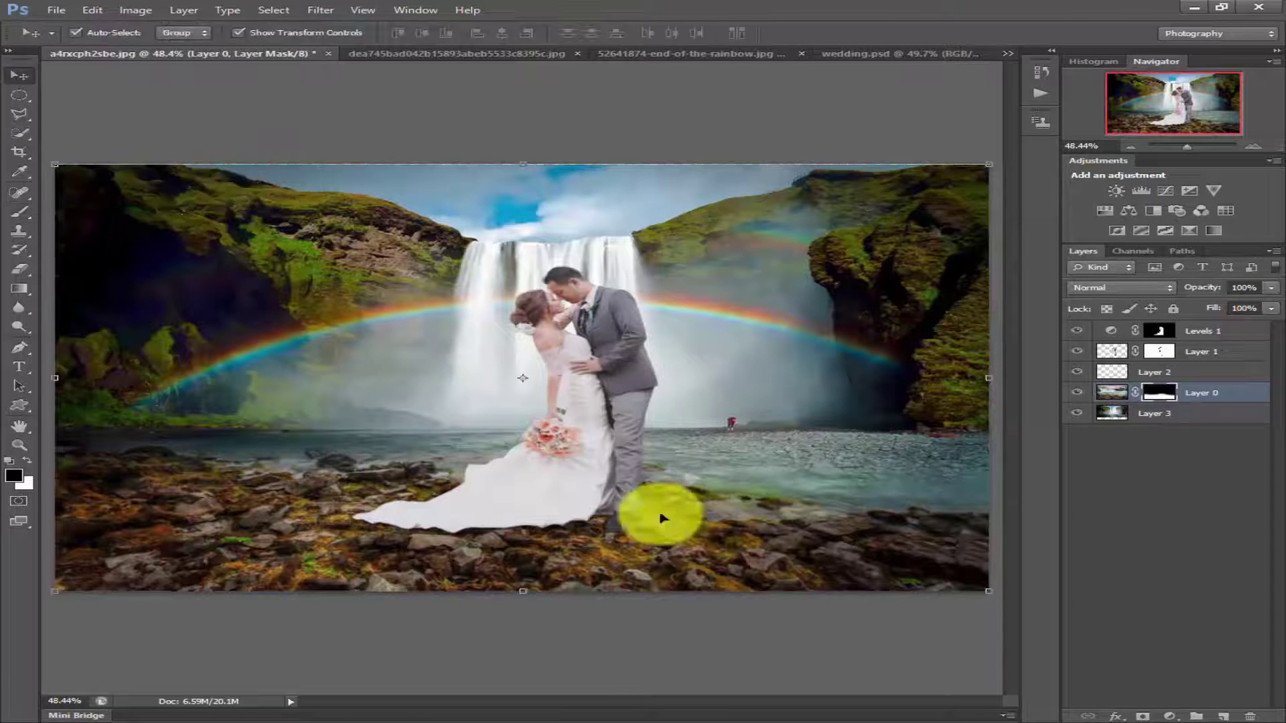
Step: Stretch Layer 3 upward to about 114% height so the falls reach the top
{"action": "left_click", "coordinate": [1138, 413]}
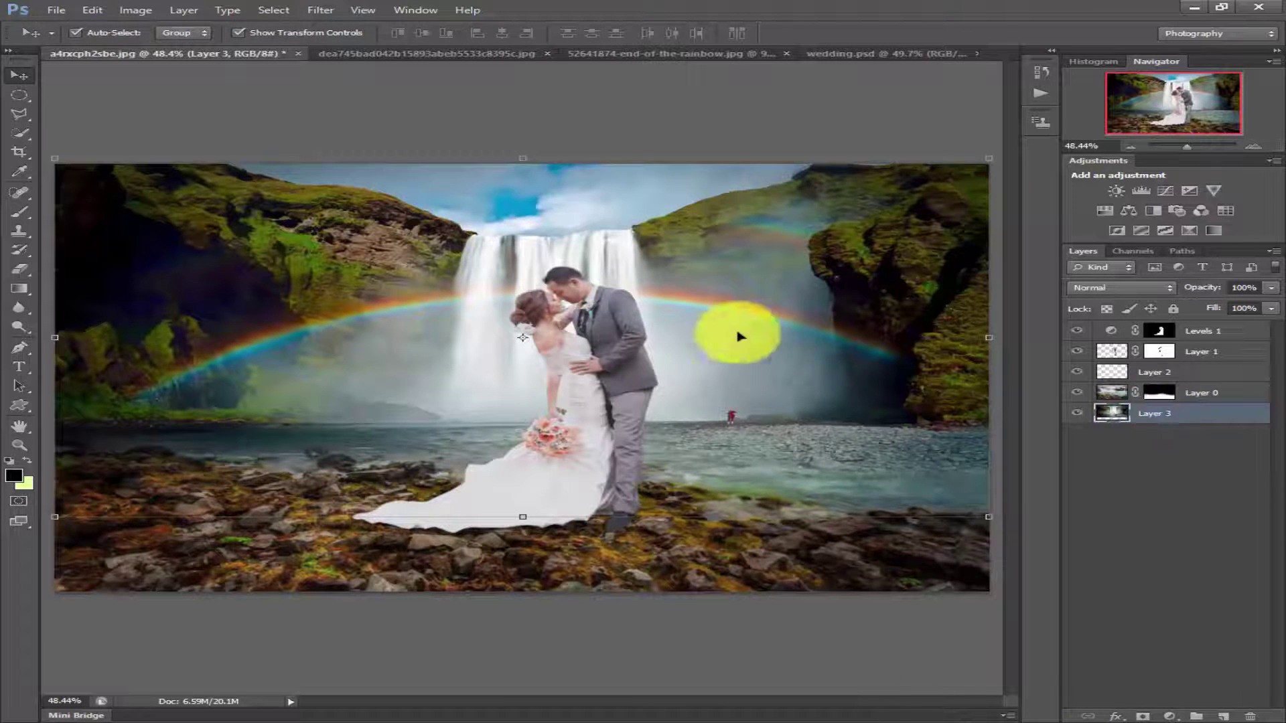
{"action": "mouse_move", "coordinate": [527, 157]}
{"action": "left_mouse_down"}
{"action": "mouse_move", "coordinate": [517, 121]}
{"action": "mouse_move", "coordinate": [535, 107]}
{"action": "mouse_move", "coordinate": [520, 78]}
{"action": "left_mouse_up"}
{"action": "left_click", "coordinate": [1007, 33]}
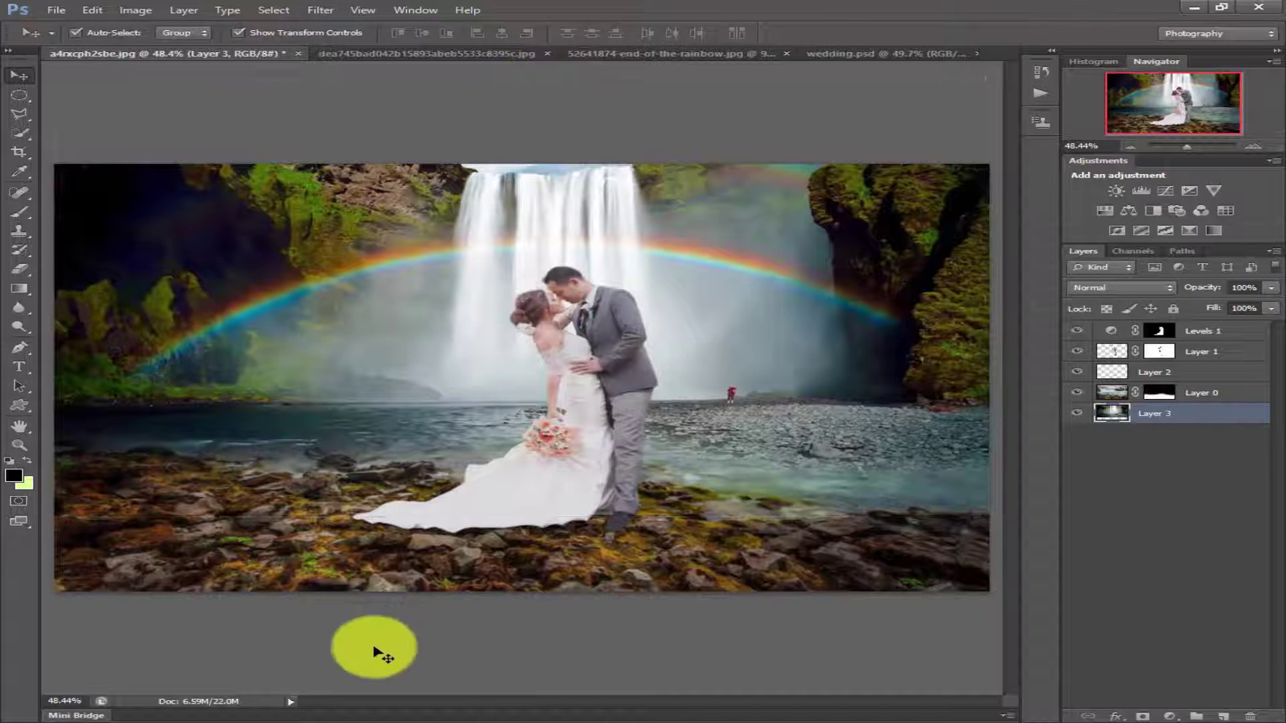
{"action": "left_click", "coordinate": [429, 611]}
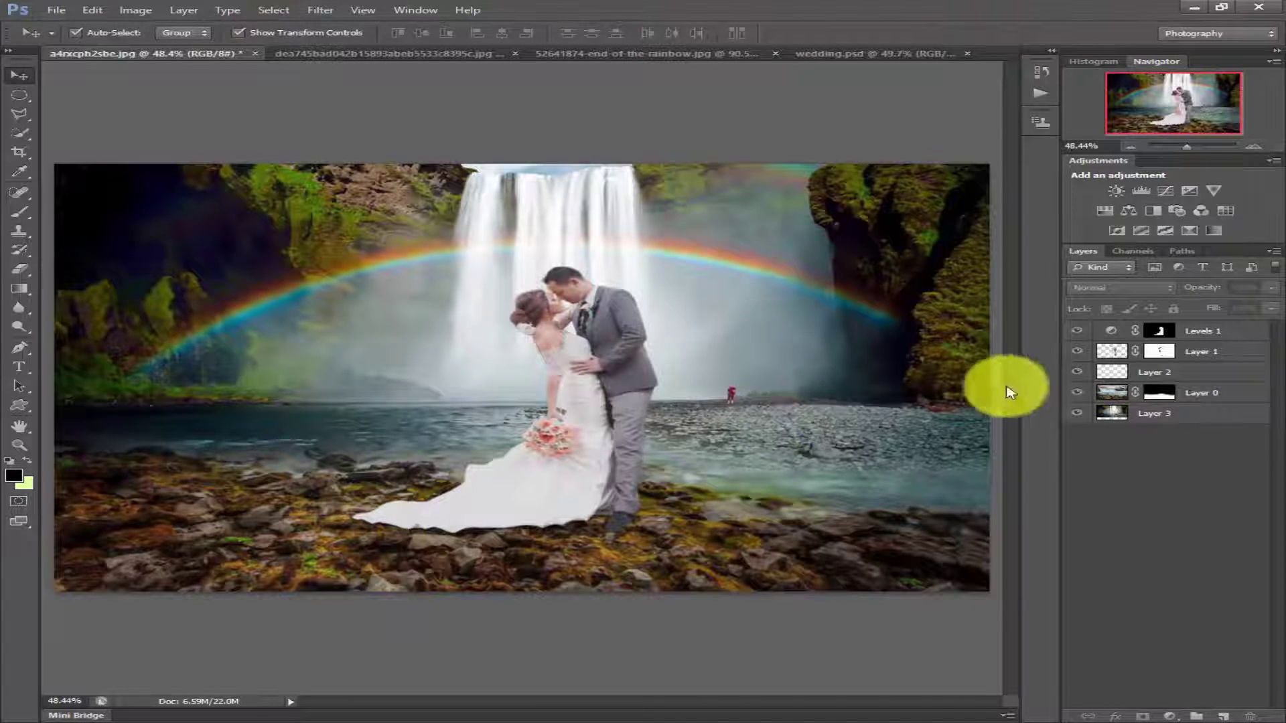
{"action": "left_click", "coordinate": [1102, 392]}
{"action": "left_click", "coordinate": [1098, 414]}
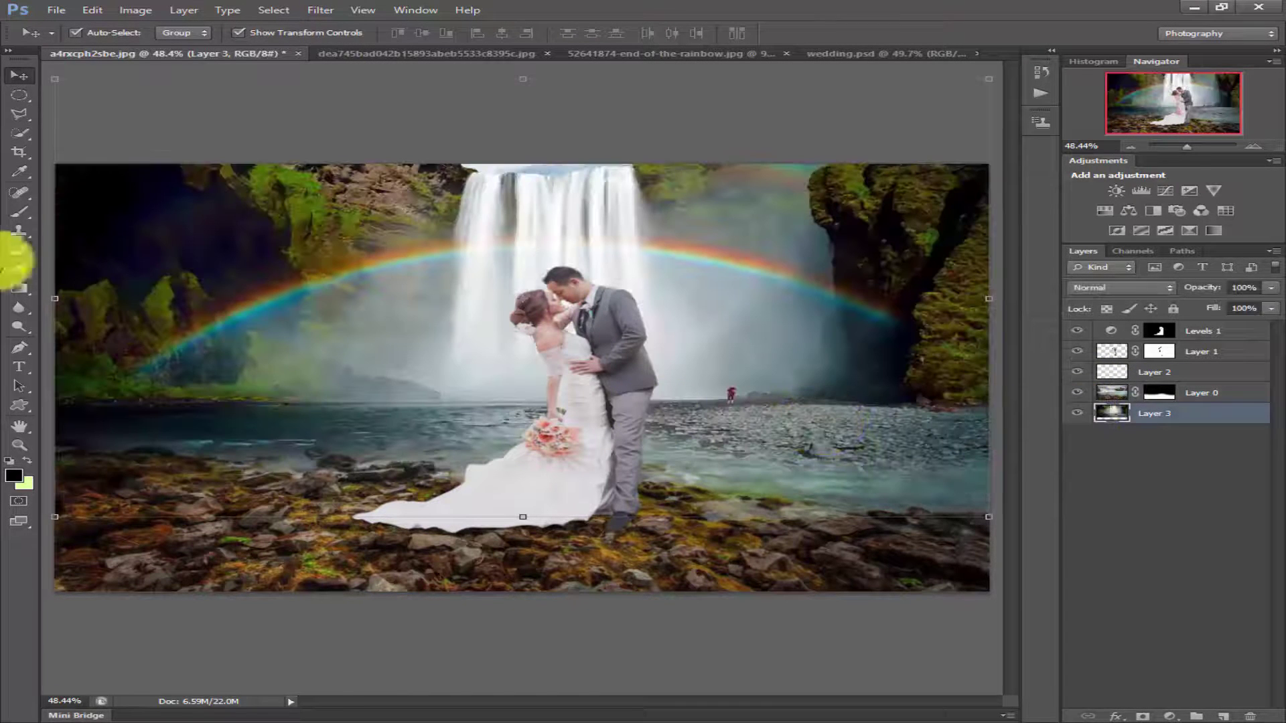
{"action": "left_click", "coordinate": [27, 238]}
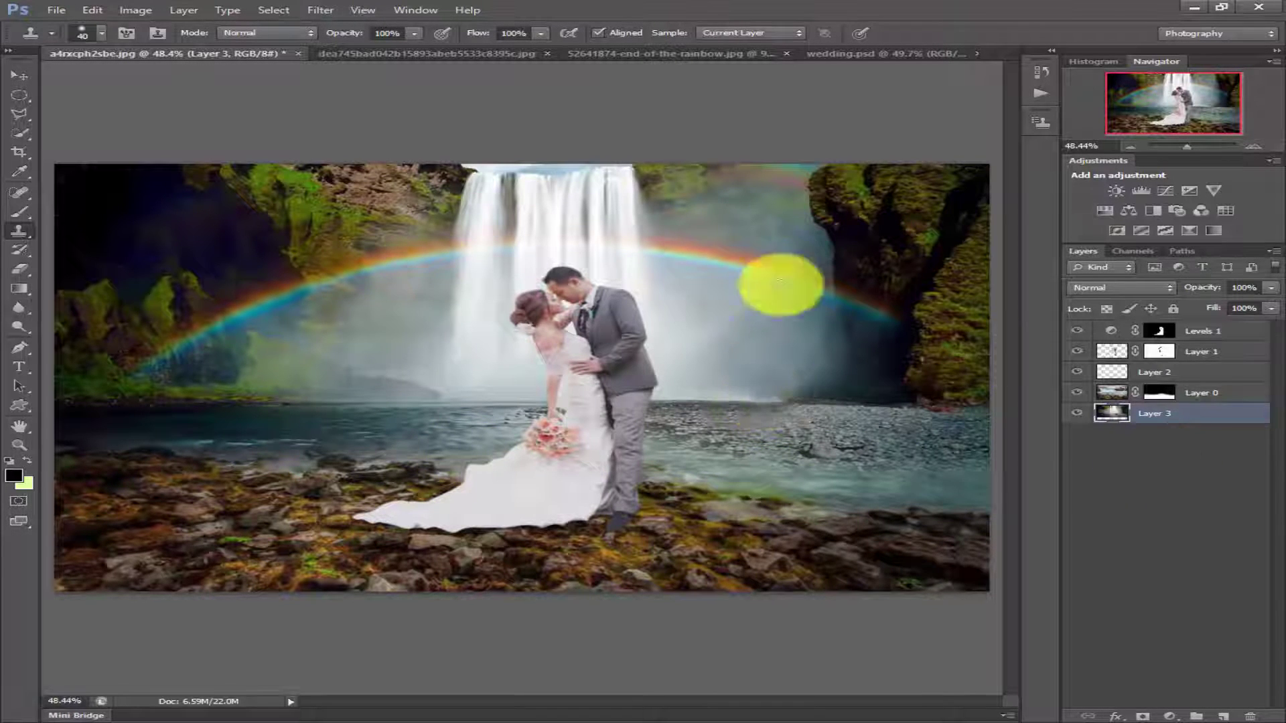
Step: Duplicate the couple's layer and flip the copy upside down beneath their feet
{"action": "left_click", "coordinate": [14, 81]}
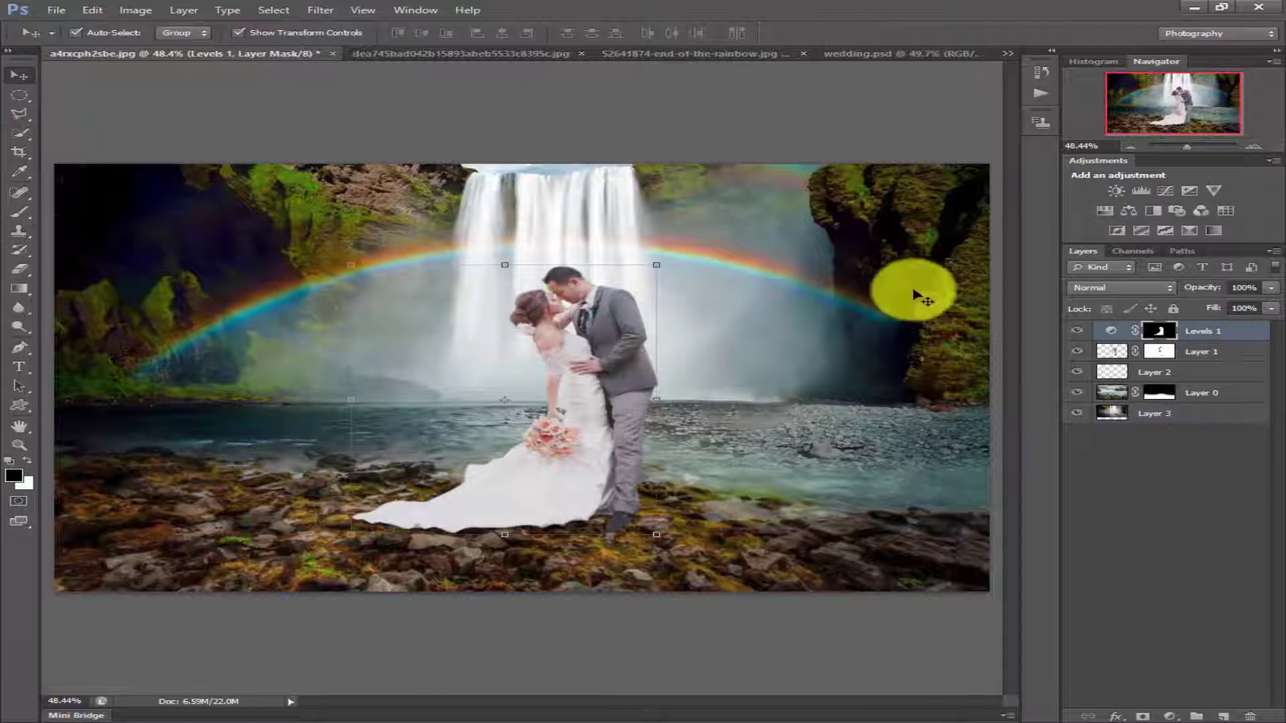
{"action": "left_click_drag", "start_coordinate": [1112, 350], "coordinate": [1223, 717]}
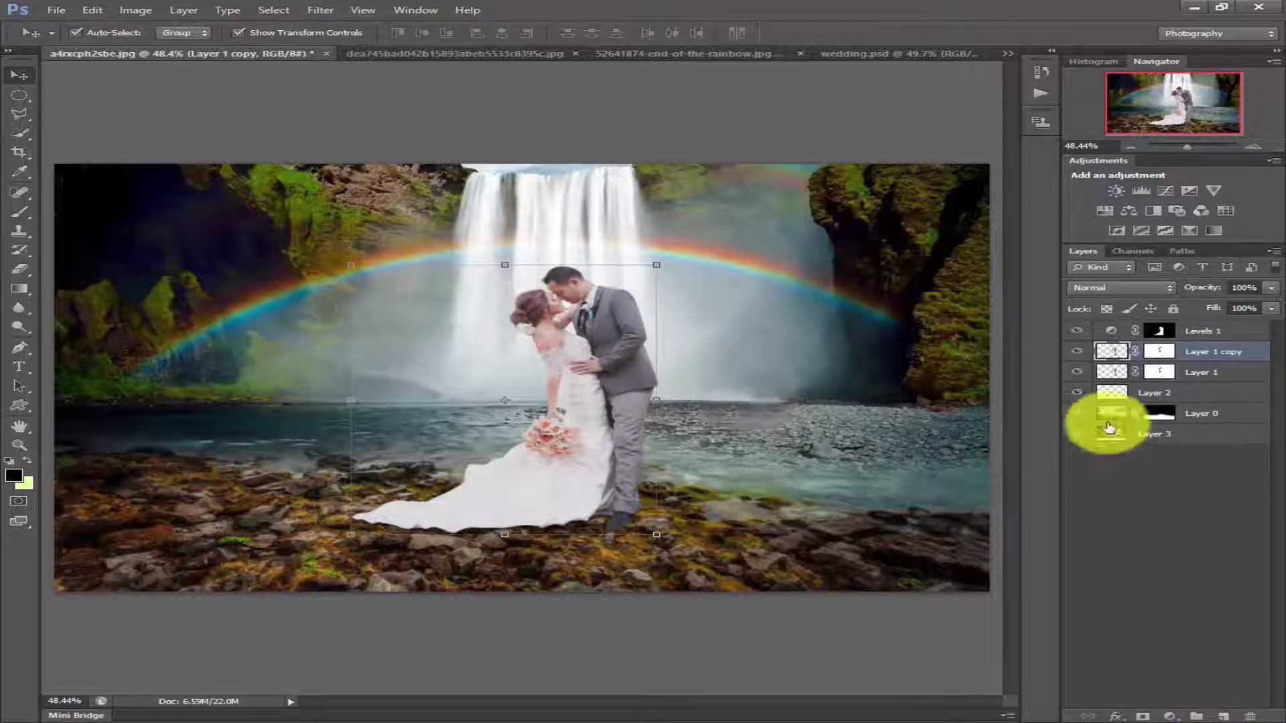
{"action": "mouse_move", "coordinate": [503, 263]}
{"action": "left_mouse_down"}
{"action": "mouse_move", "coordinate": [532, 715]}
{"action": "mouse_move", "coordinate": [531, 562]}
{"action": "left_mouse_up"}
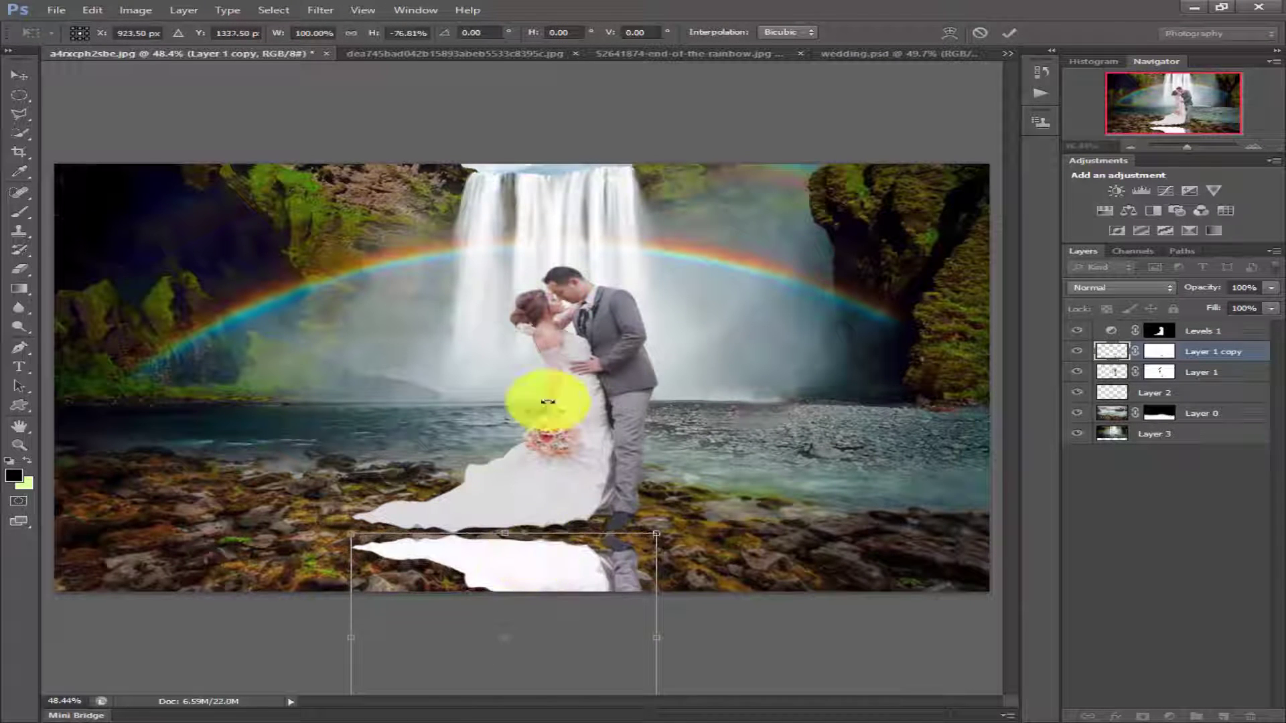
{"action": "left_click", "coordinate": [1009, 33]}
Step: Fill the flipped copy with black at 38% opacity and 82% fill
{"action": "left_click", "coordinate": [1111, 352], "text": "ctrl"}
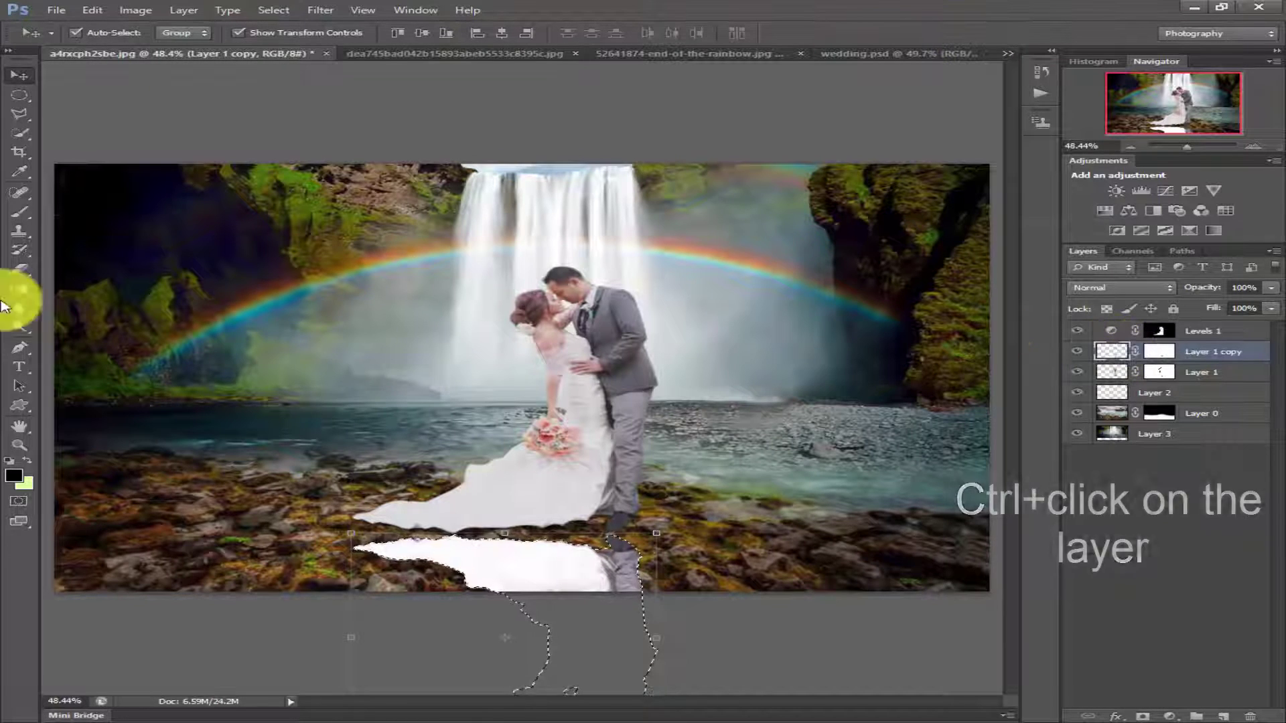
{"action": "key", "text": "alt+BackSpace"}
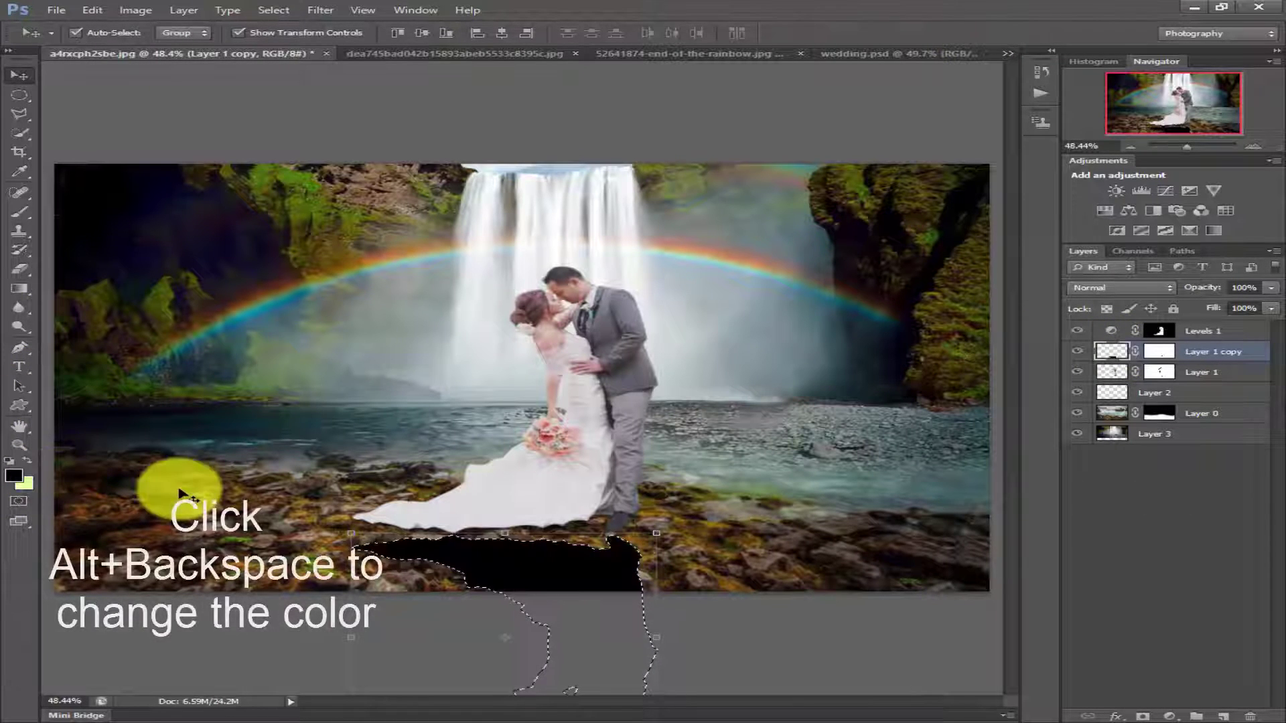
{"action": "key", "text": "ctrl+d"}
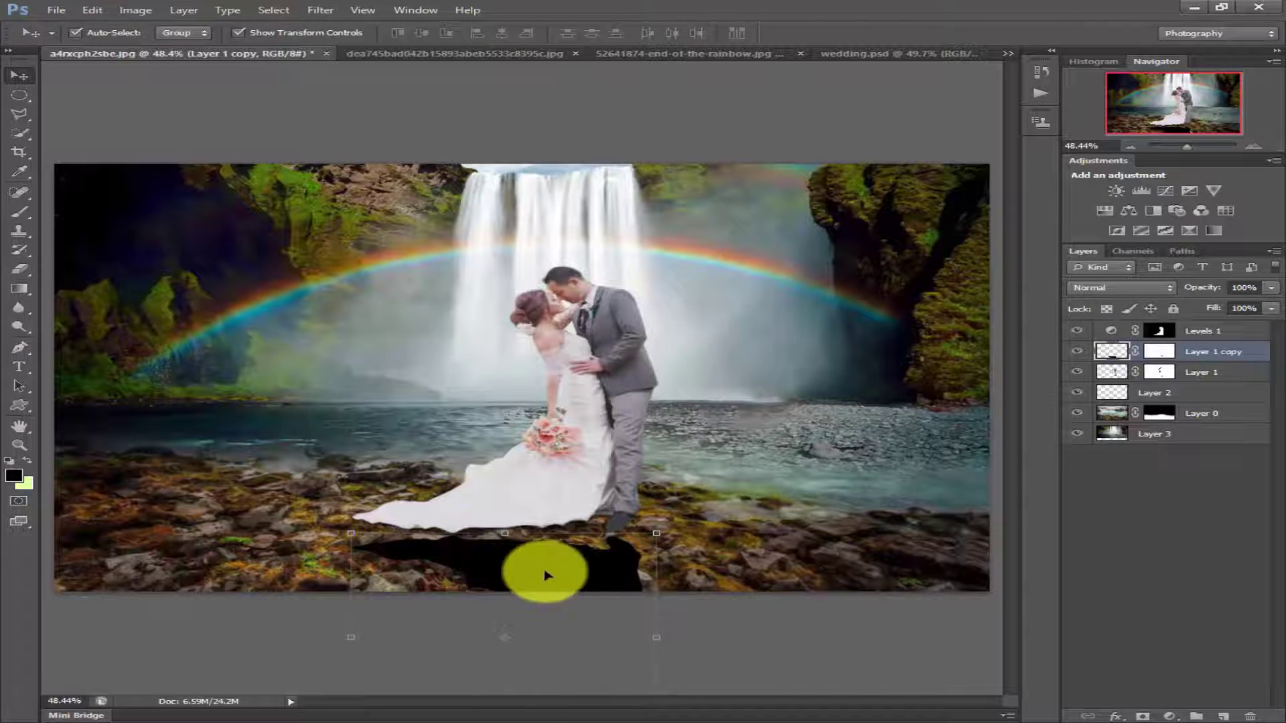
{"action": "mouse_move", "coordinate": [1270, 287]}
{"action": "left_mouse_down"}
{"action": "mouse_move", "coordinate": [1242, 309]}
{"action": "mouse_move", "coordinate": [1134, 511]}
{"action": "left_mouse_up"}
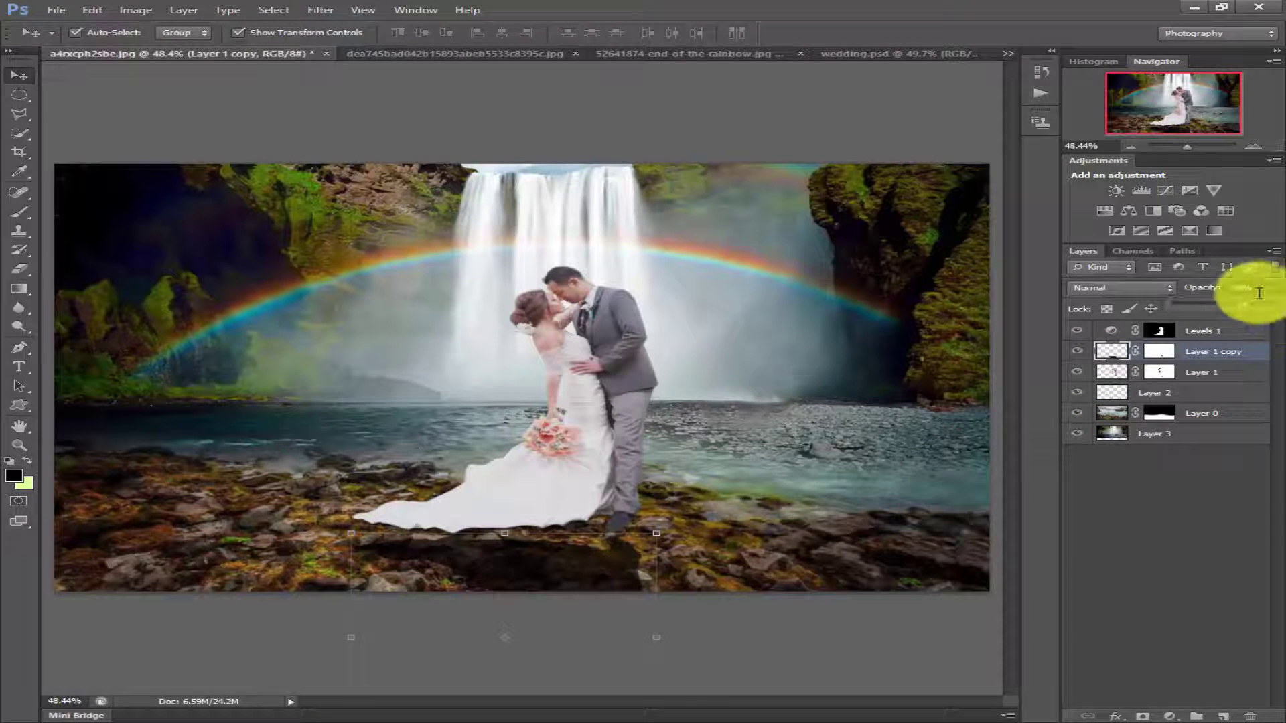
{"action": "left_click_drag", "start_coordinate": [1259, 293], "coordinate": [1217, 310]}
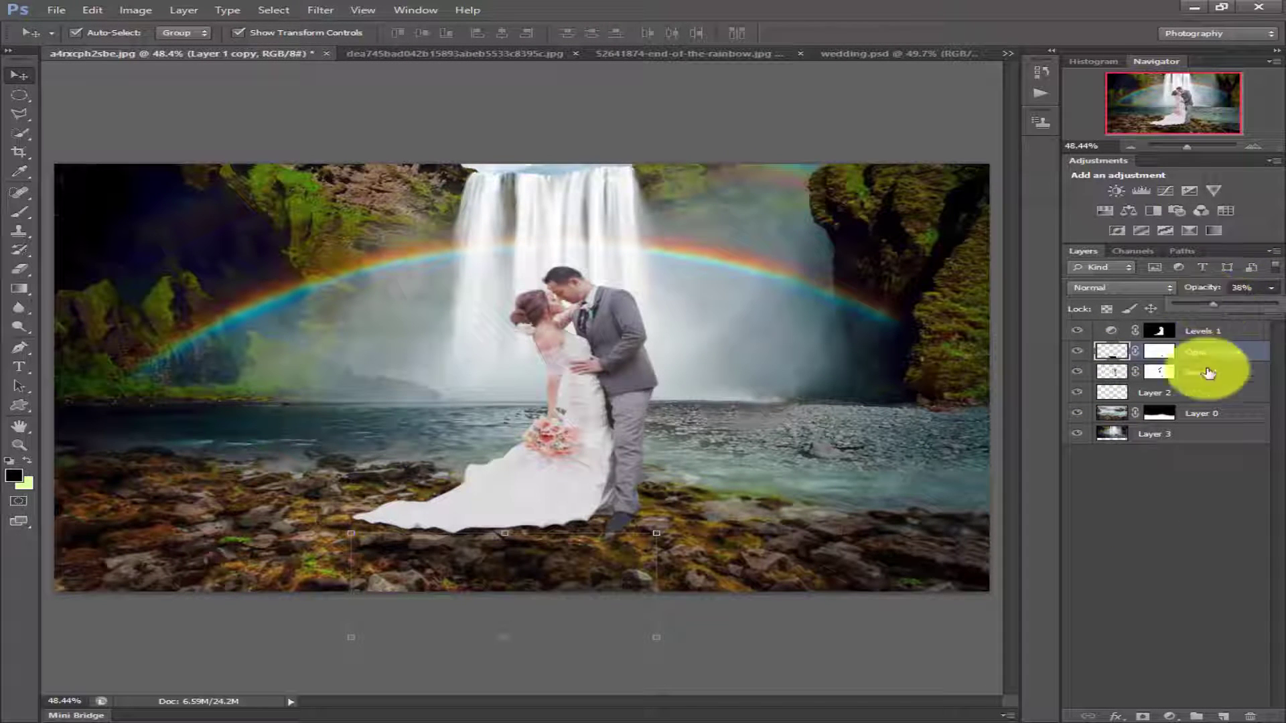
{"action": "left_click", "coordinate": [1153, 521]}
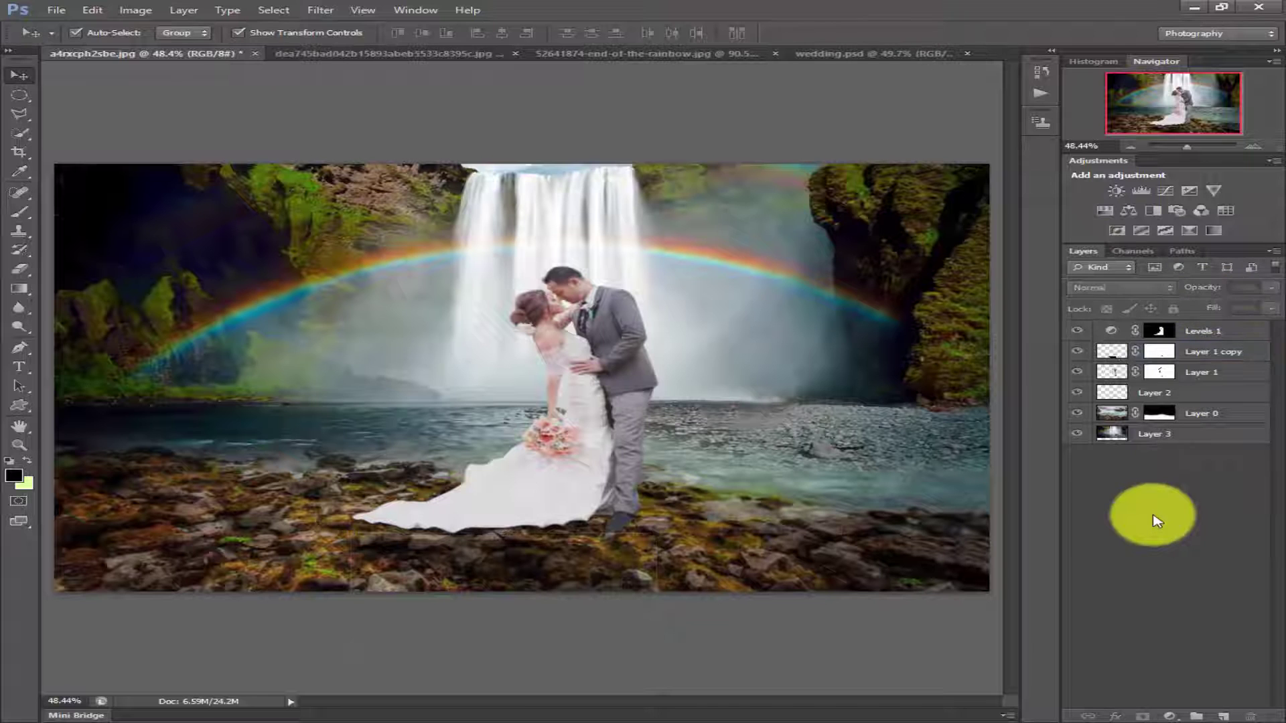
{"action": "left_click", "coordinate": [1192, 372]}
{"action": "left_click", "coordinate": [1076, 371]}
{"action": "left_click", "coordinate": [1203, 353]}
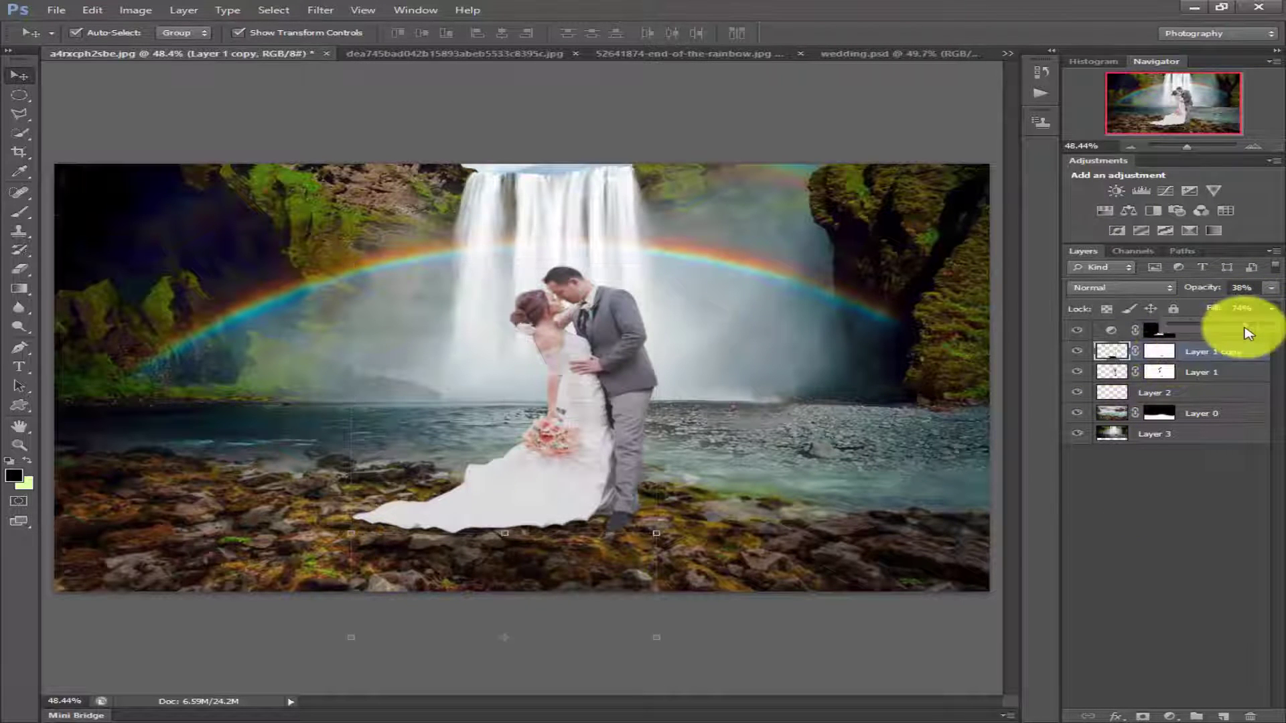
{"action": "left_click_drag", "start_coordinate": [1256, 333], "coordinate": [1263, 333]}
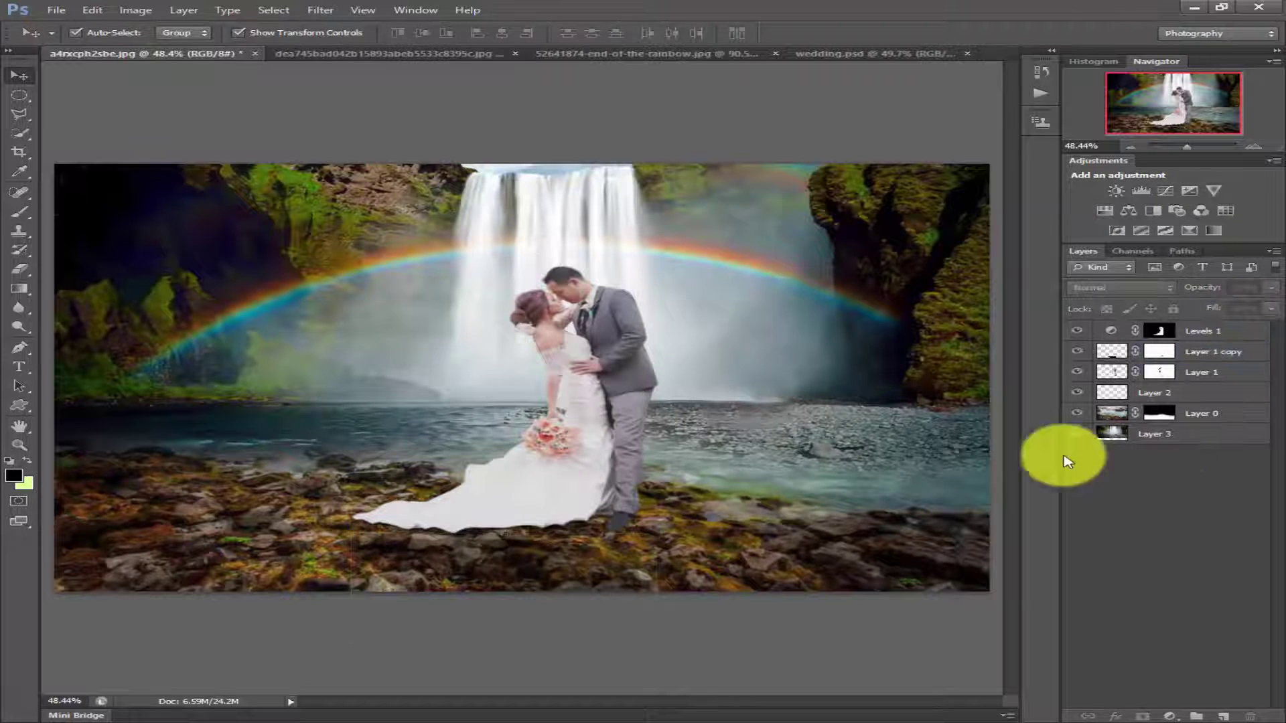
Step: Add a Hue/Saturation adjustment limited to the couple with hue -8 and saturation +14
{"action": "left_click", "coordinate": [1111, 377]}
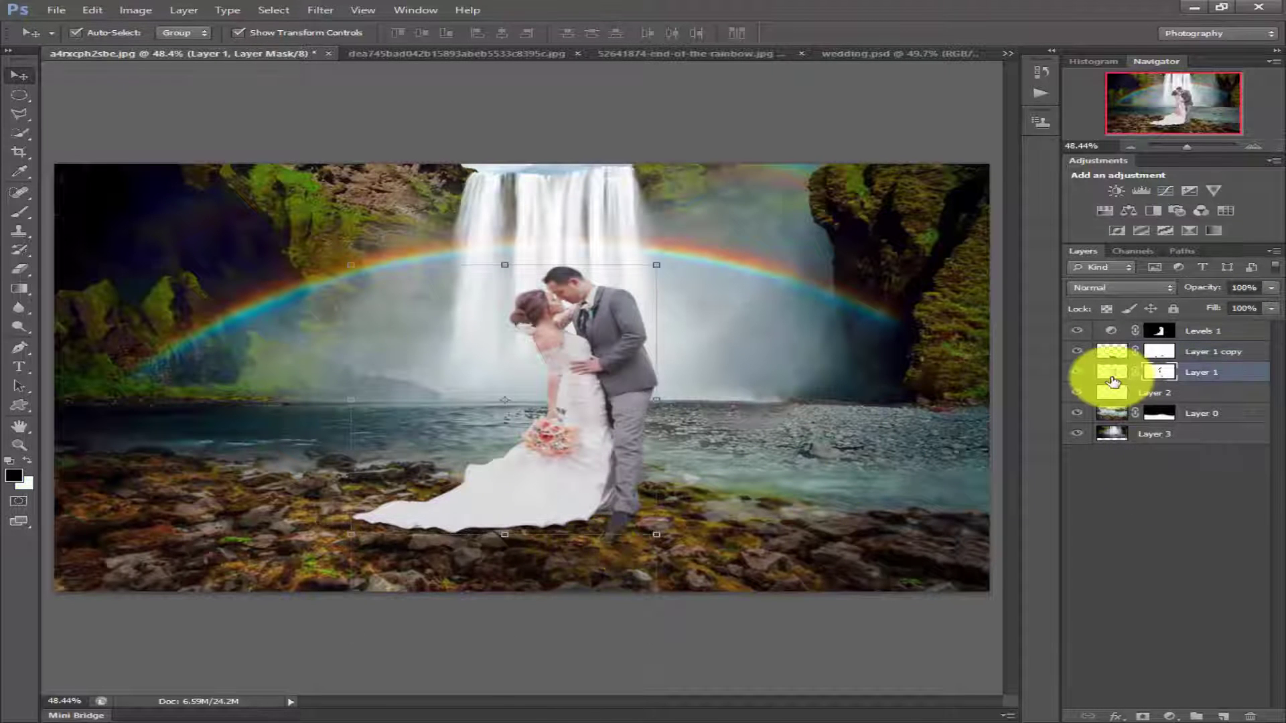
{"action": "left_click", "coordinate": [1169, 715]}
{"action": "left_click", "coordinate": [1132, 544]}
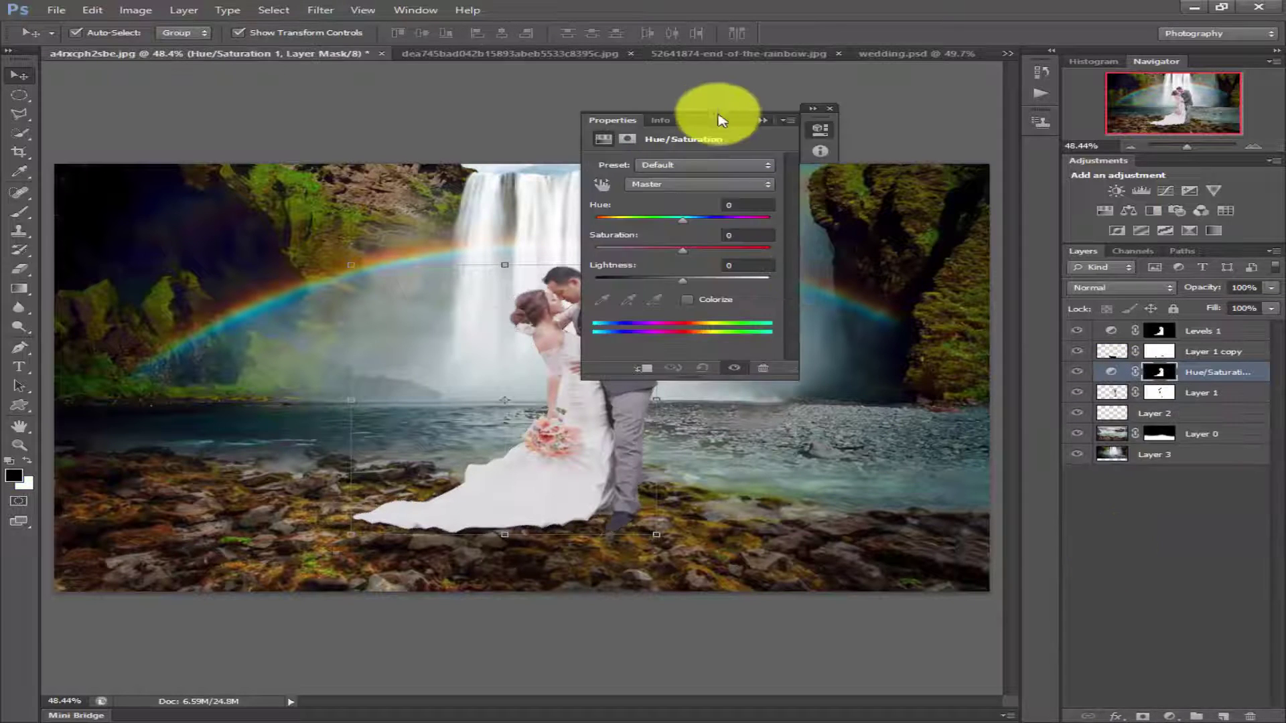
{"action": "left_click_drag", "start_coordinate": [717, 119], "coordinate": [948, 306]}
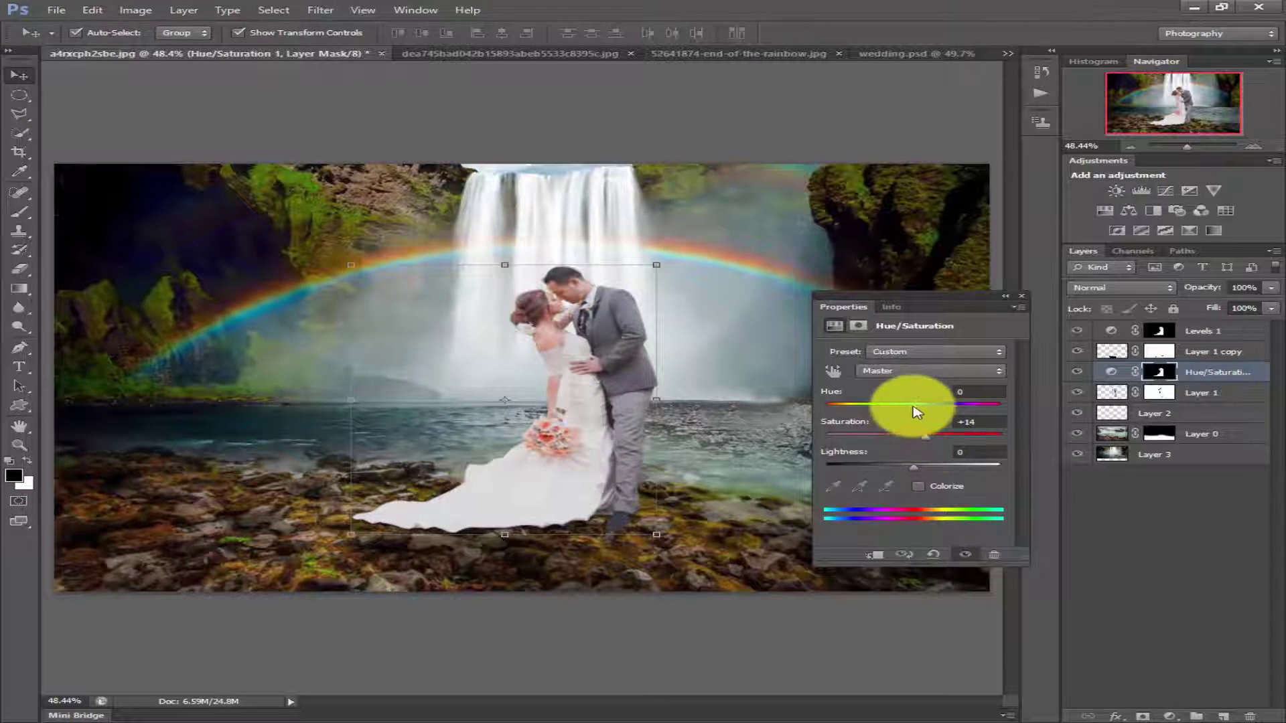
{"action": "left_click_drag", "start_coordinate": [915, 409], "coordinate": [868, 414]}
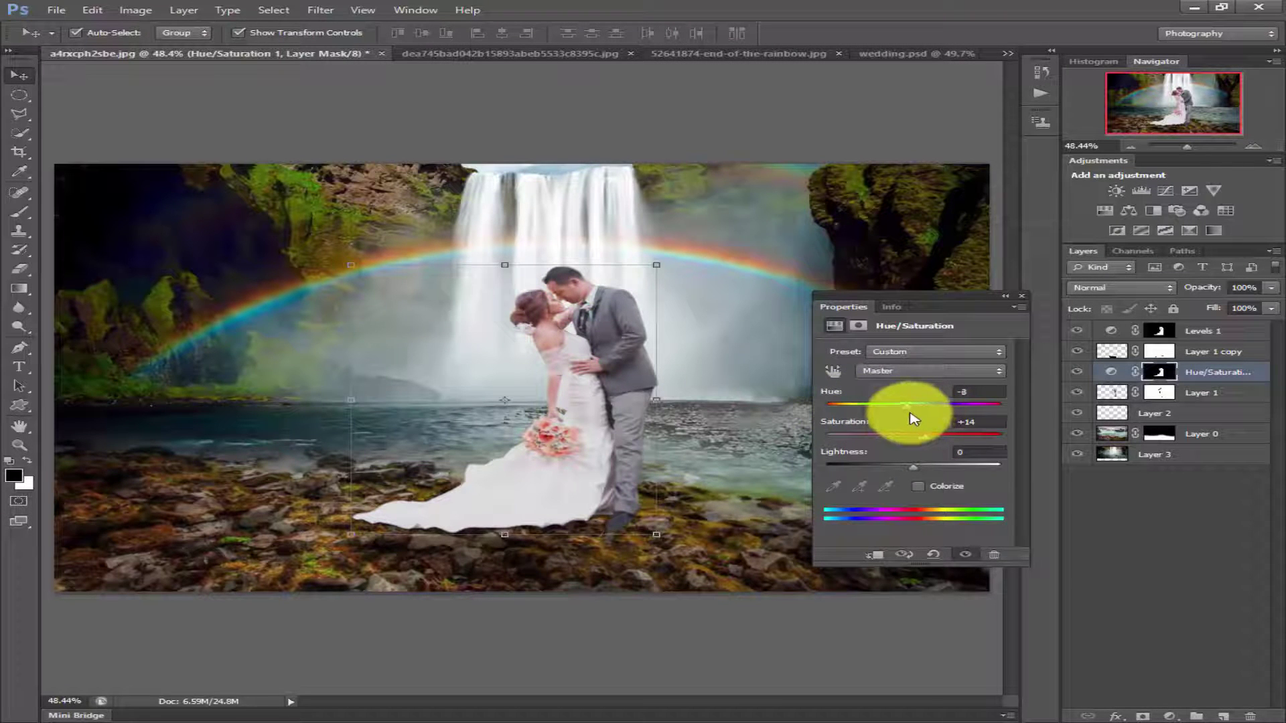
{"action": "left_click", "coordinate": [1021, 296]}
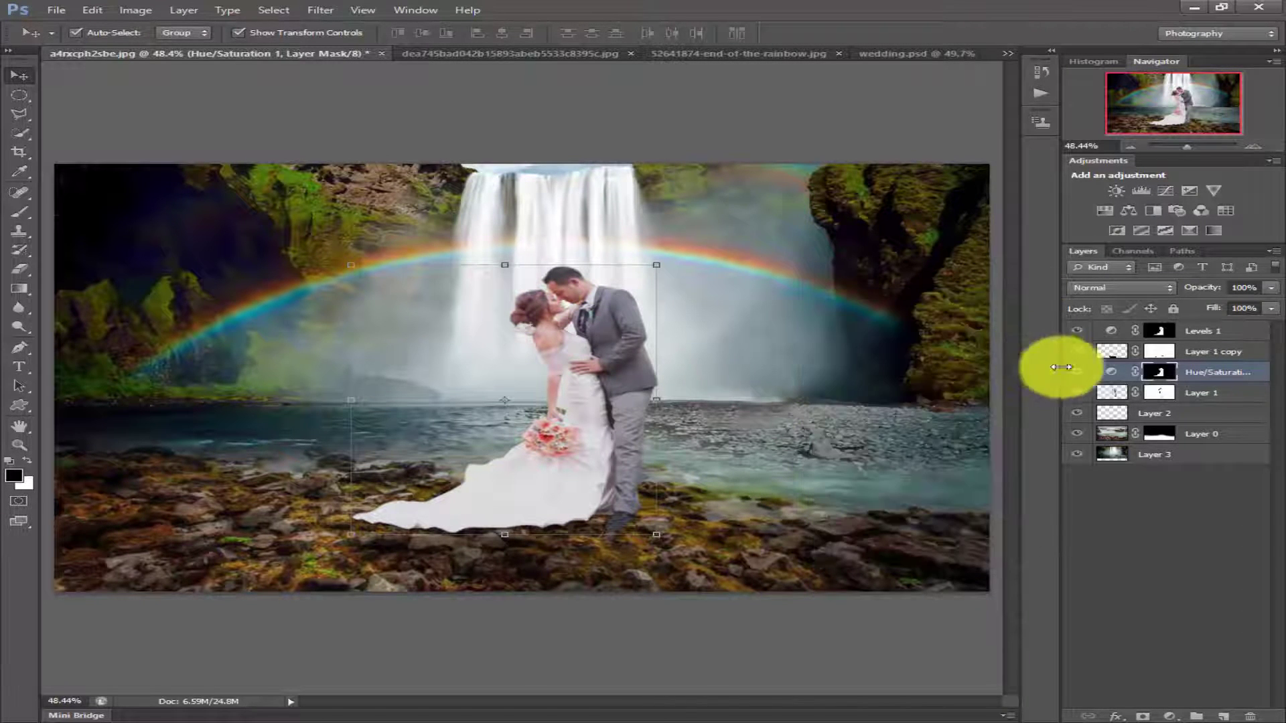
{"action": "left_click", "coordinate": [1107, 394]}
Step: Add a Color Balance adjustment to the couple with midtones Red +4 and Blue +11
{"action": "left_click", "coordinate": [1169, 715]}
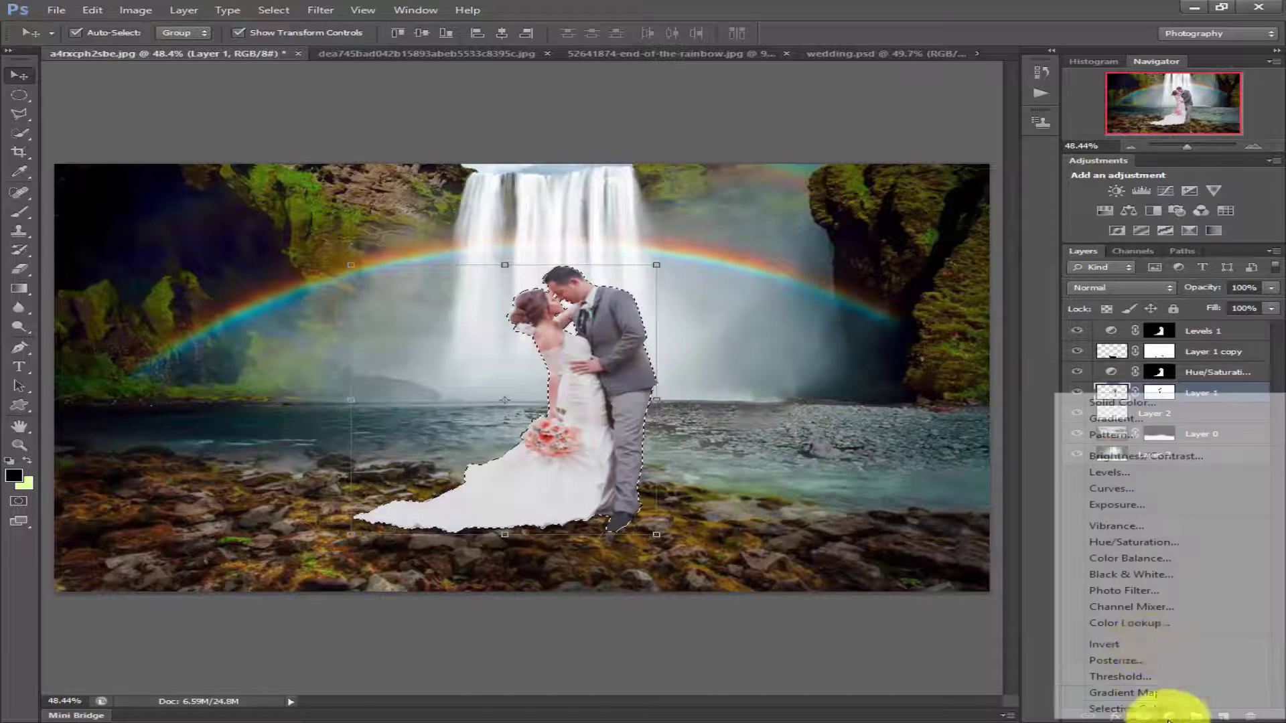
{"action": "left_click", "coordinate": [1132, 558]}
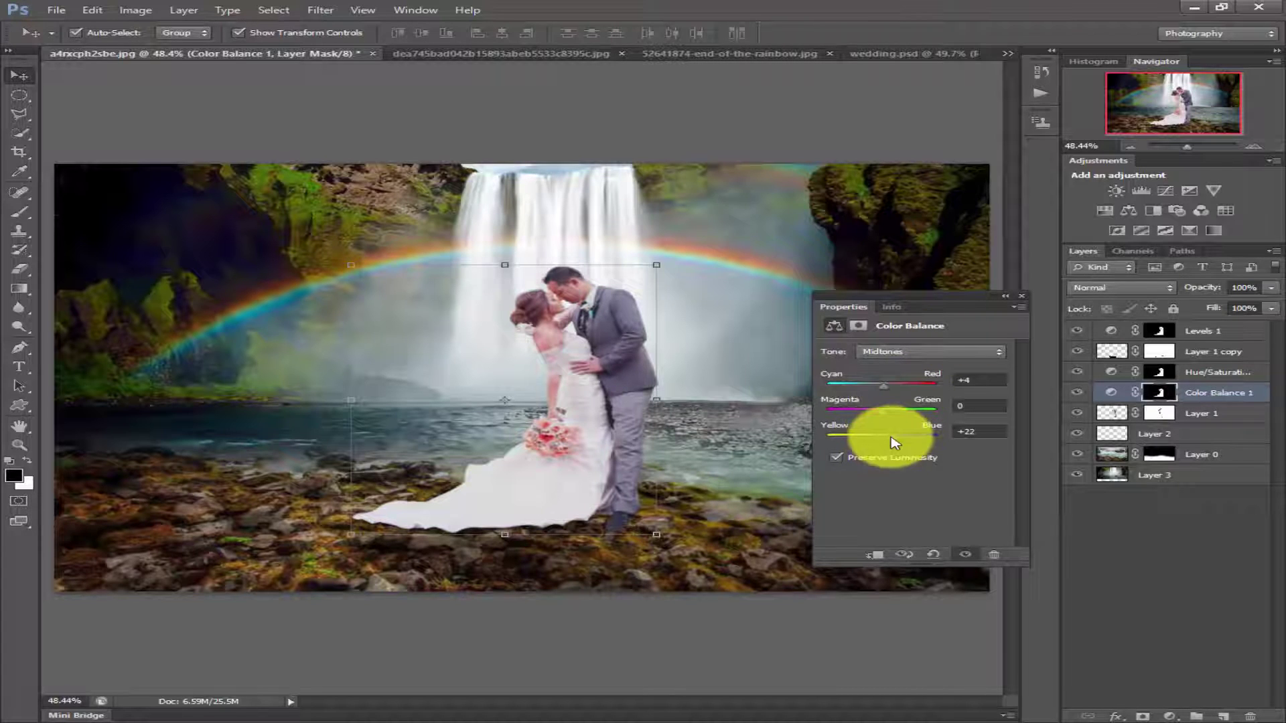
{"action": "left_click", "coordinate": [1012, 302]}
{"action": "left_click", "coordinate": [1076, 475]}
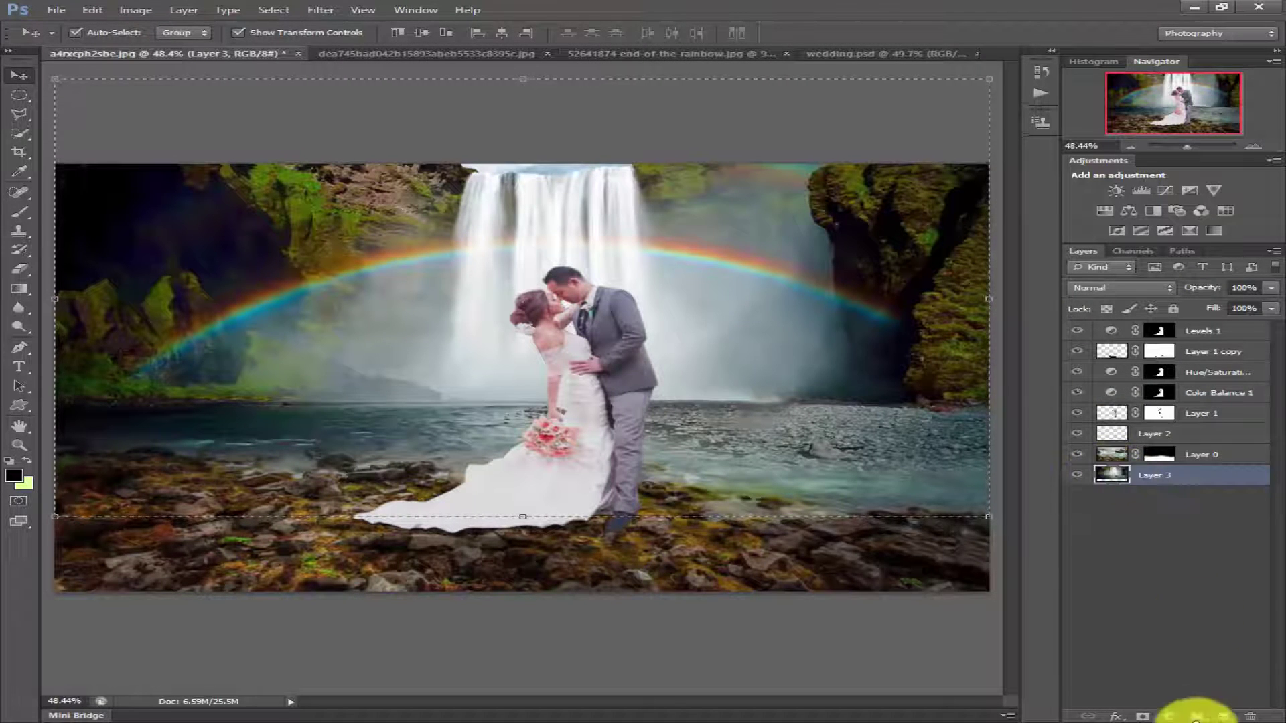
Step: Add a Warming Filter (85) Photo Filter above Layer 3 at 45% density
{"action": "left_click", "coordinate": [1174, 718]}
{"action": "left_click", "coordinate": [1151, 584]}
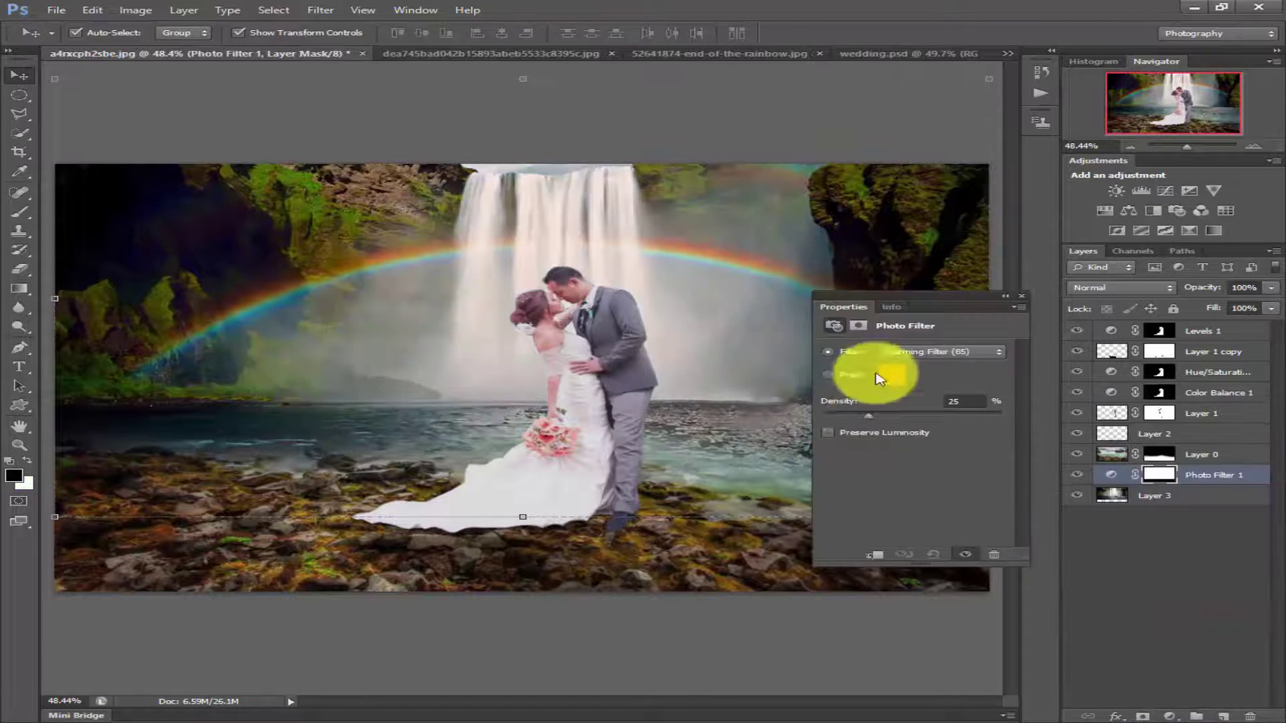
{"action": "left_click_drag", "start_coordinate": [935, 306], "coordinate": [984, 355]}
{"action": "left_click_drag", "start_coordinate": [918, 461], "coordinate": [956, 469]}
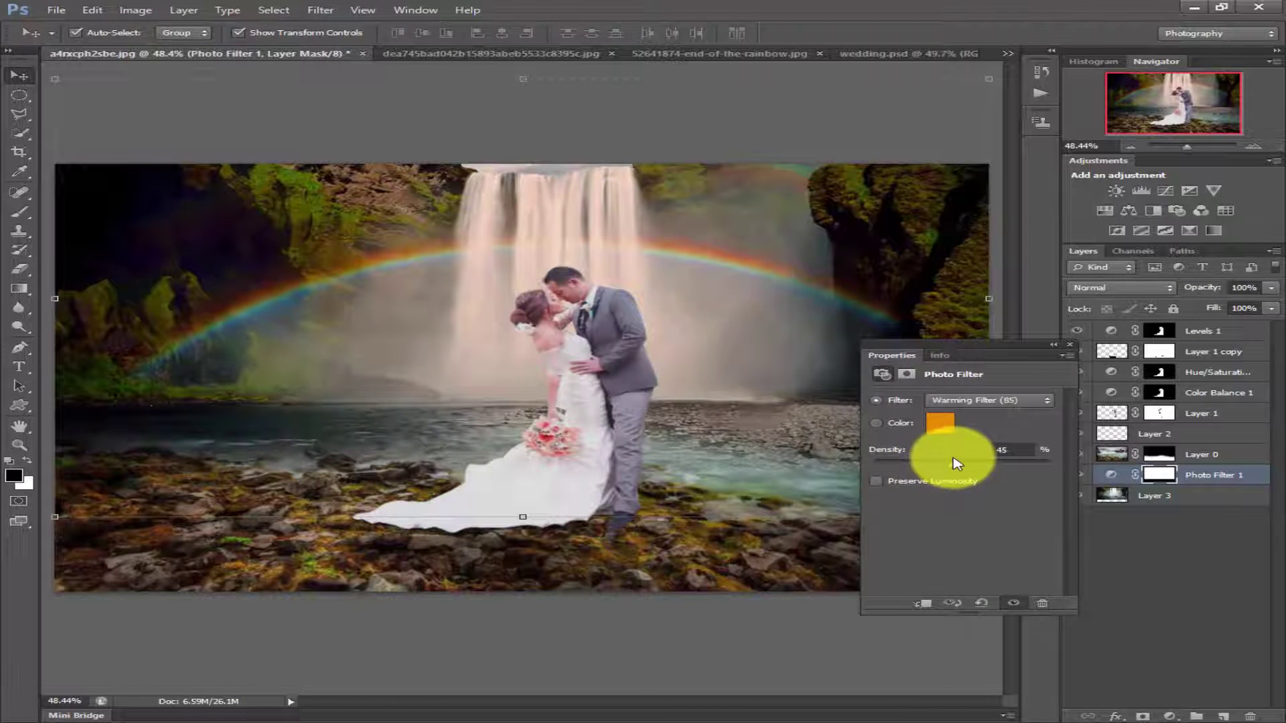
{"action": "left_click", "coordinate": [1069, 344]}
Step: Add a second Warming Filter (85) Photo Filter above Layer 0, then reselect the couple's outline
{"action": "left_click", "coordinate": [677, 566]}
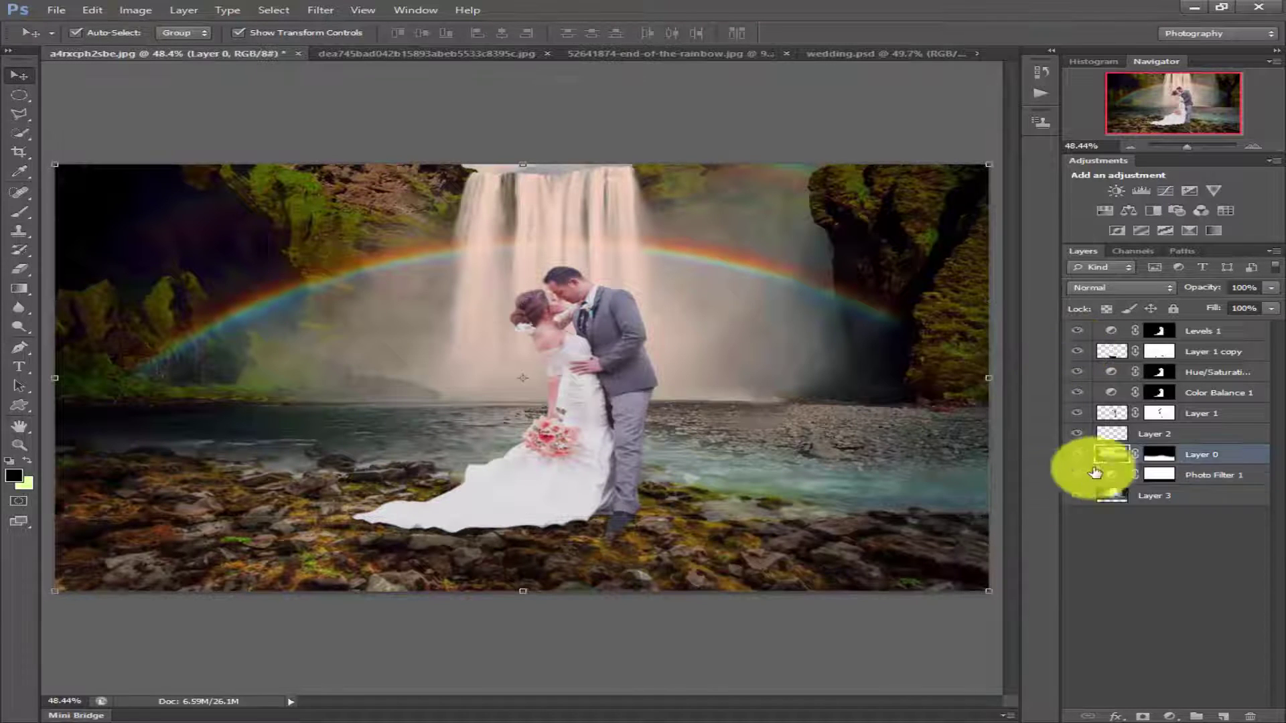
{"action": "left_click", "coordinate": [1169, 715]}
{"action": "left_click", "coordinate": [1113, 590]}
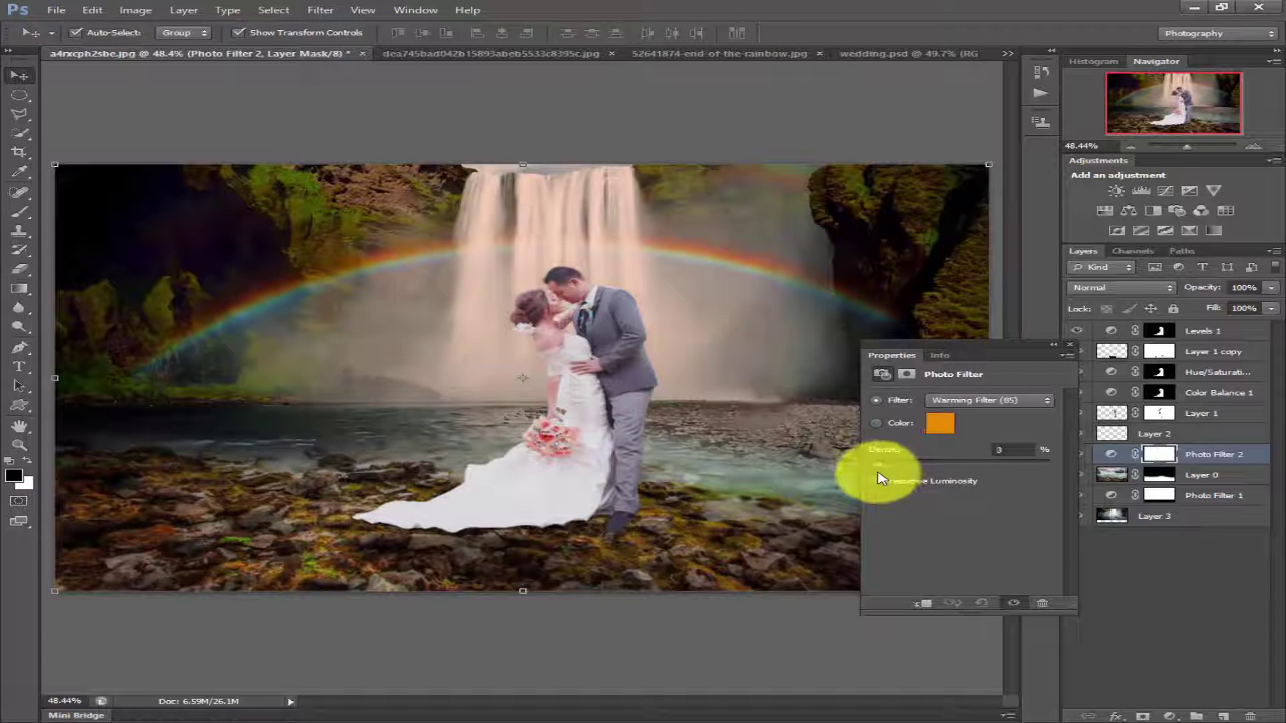
{"action": "left_click", "coordinate": [1069, 345]}
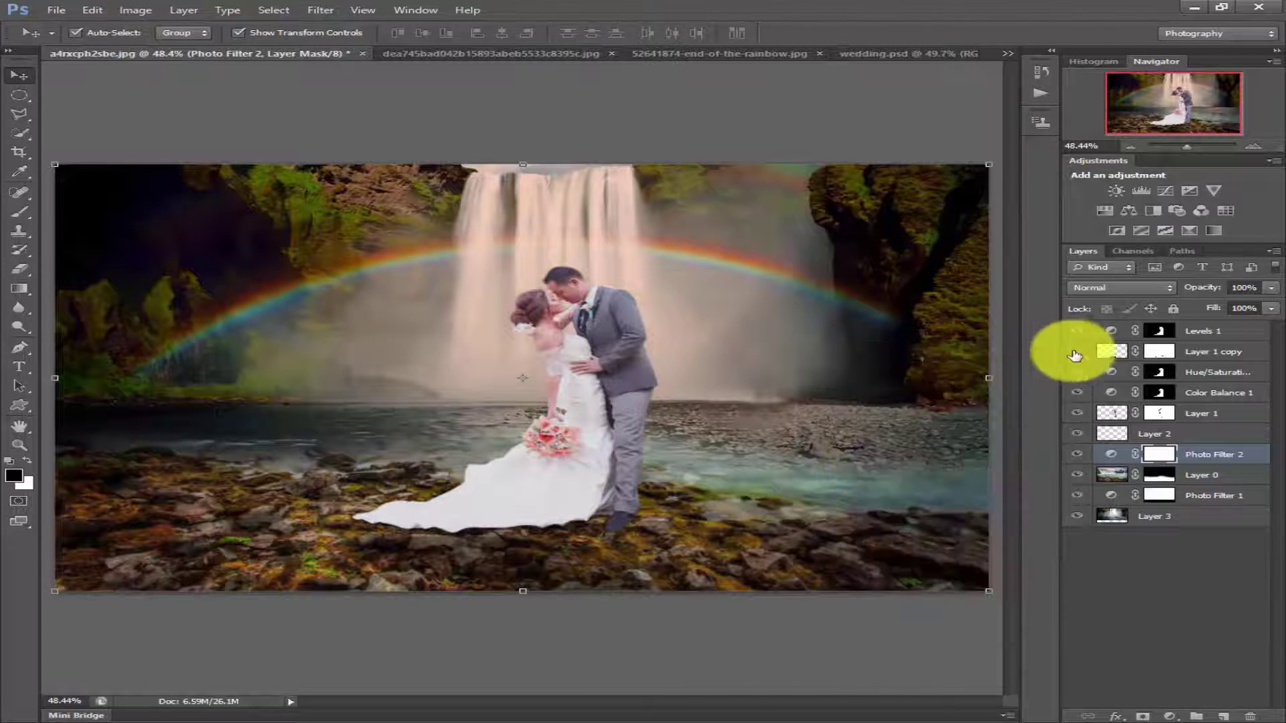
{"action": "left_click", "coordinate": [1085, 414]}
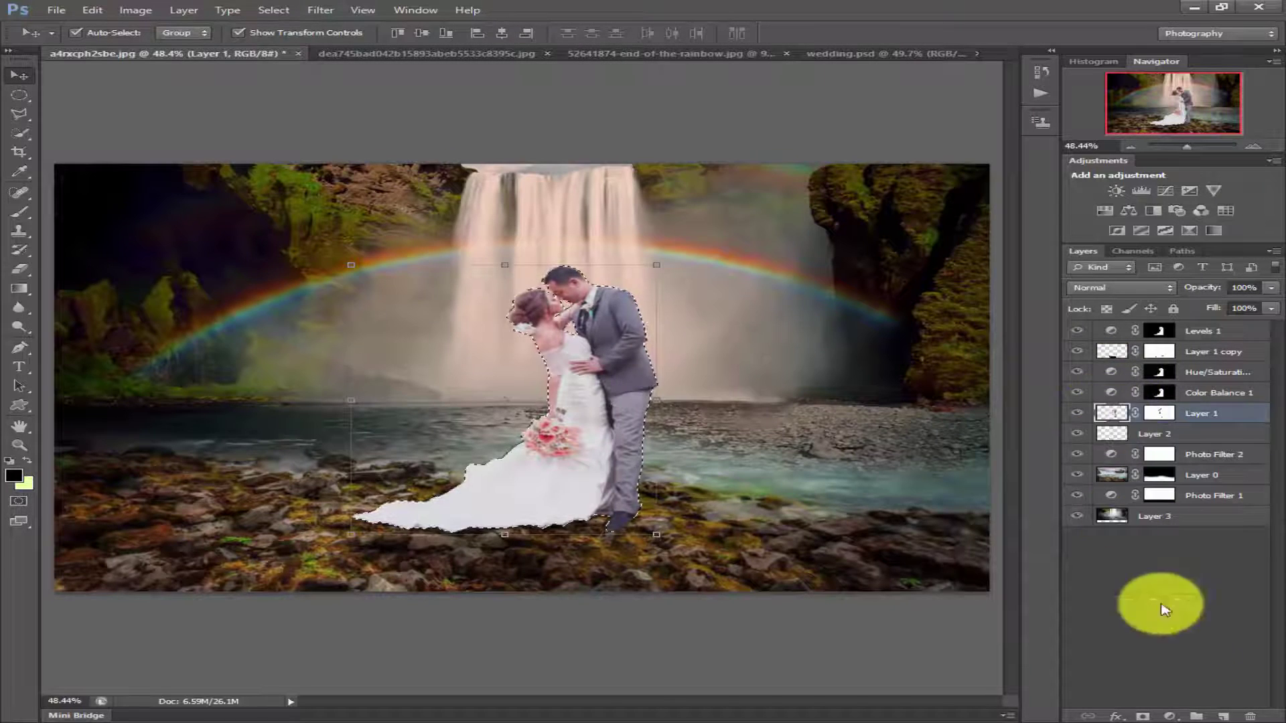
Step: Add a third Photo Filter masked to the couple at 24% density
{"action": "left_click", "coordinate": [1168, 715]}
{"action": "left_click", "coordinate": [1125, 586]}
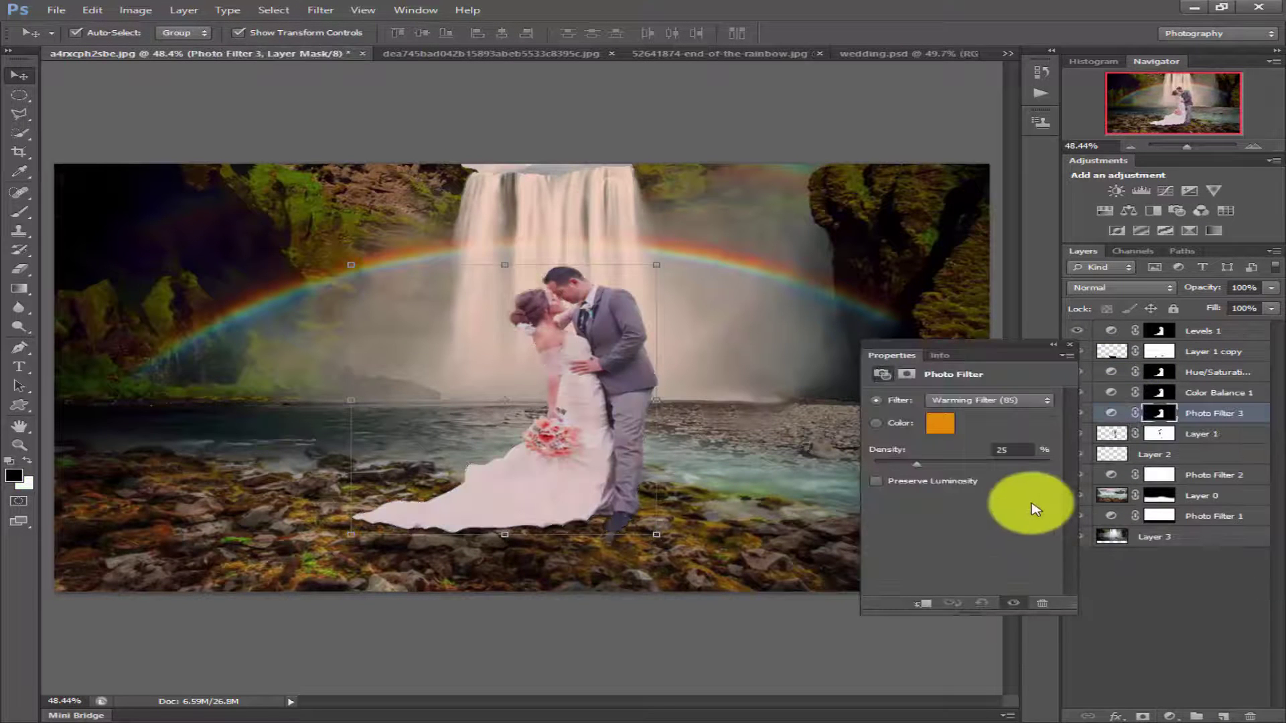
{"action": "mouse_move", "coordinate": [925, 468]}
{"action": "left_mouse_down"}
{"action": "mouse_move", "coordinate": [943, 468]}
{"action": "mouse_move", "coordinate": [918, 468]}
{"action": "left_mouse_up"}
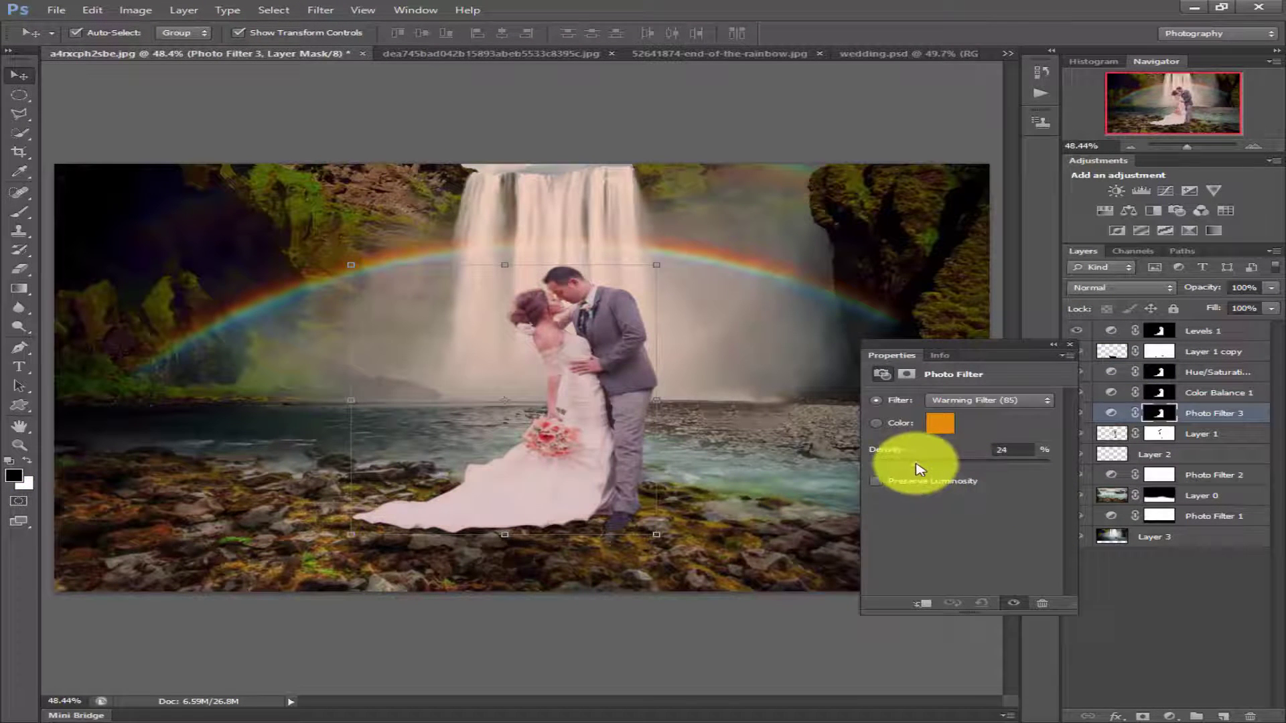
{"action": "left_click", "coordinate": [1070, 344]}
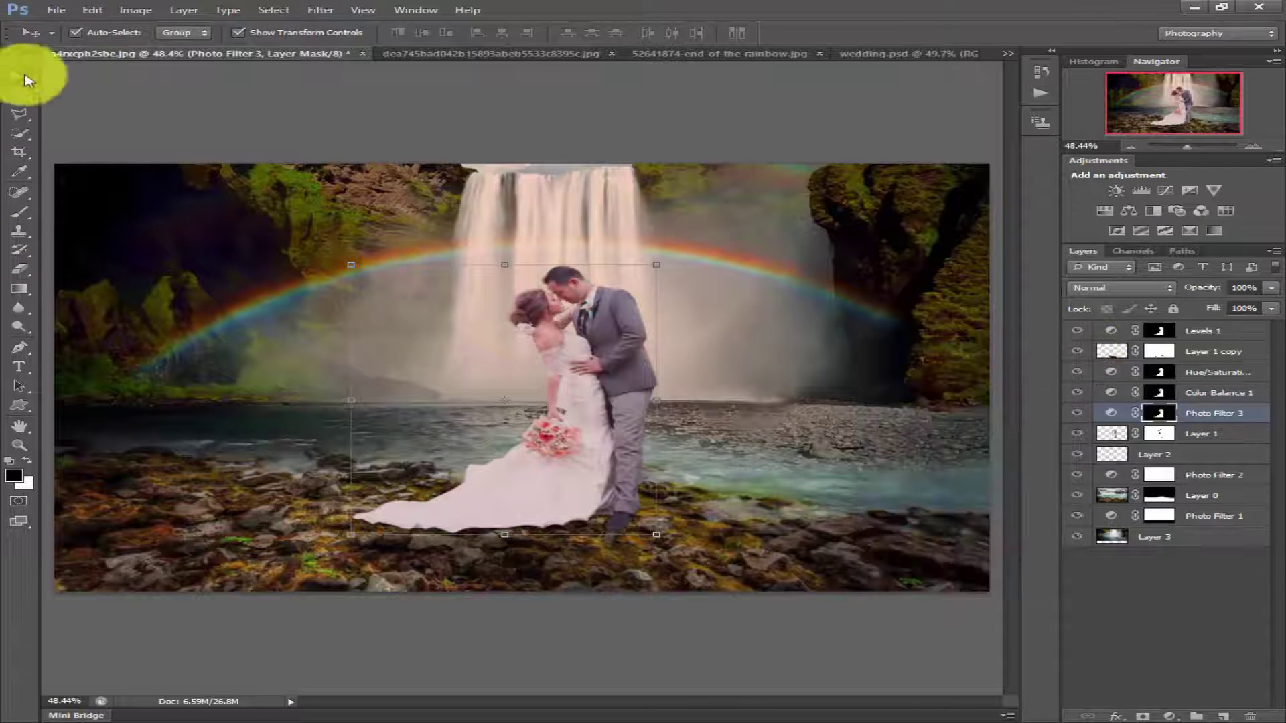
Step: Zoom in on the couple and ready a 60 px brush on the Photo Filter 3 mask
{"action": "left_click_drag", "start_coordinate": [1185, 145], "coordinate": [1191, 145]}
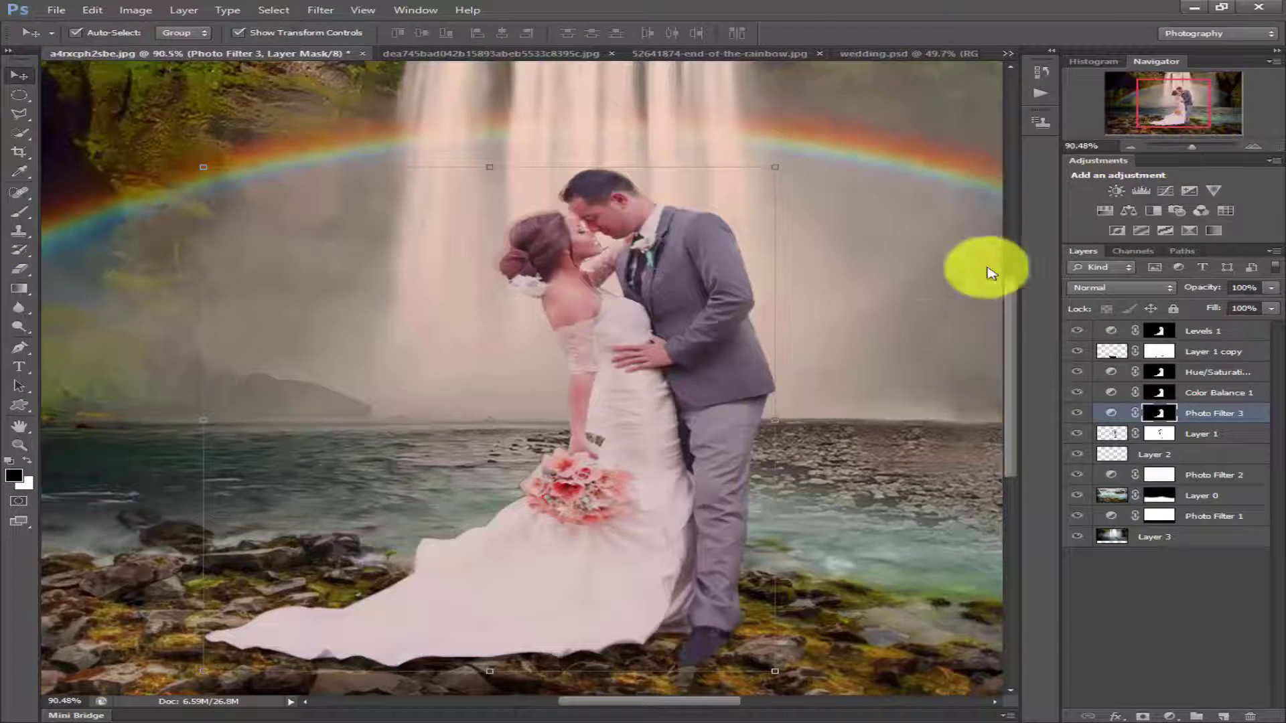
{"action": "left_click", "coordinate": [1109, 433]}
{"action": "left_click", "coordinate": [1159, 413]}
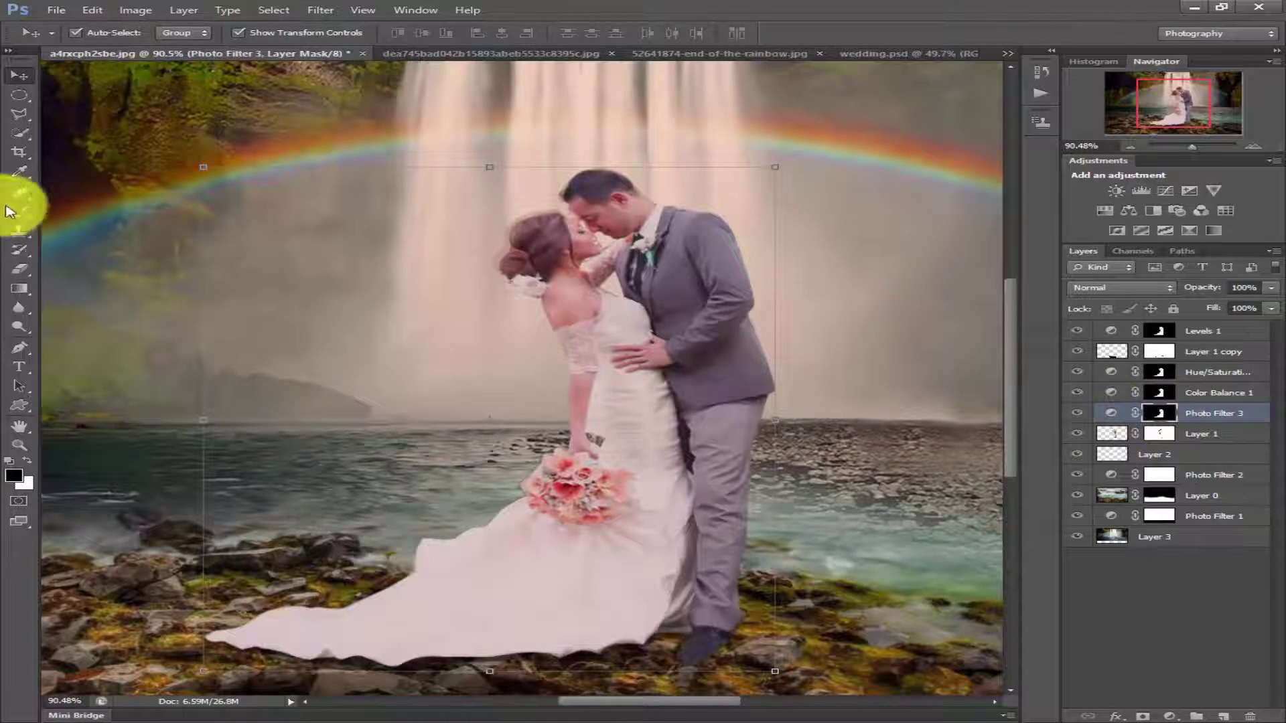
{"action": "left_click", "coordinate": [1077, 413]}
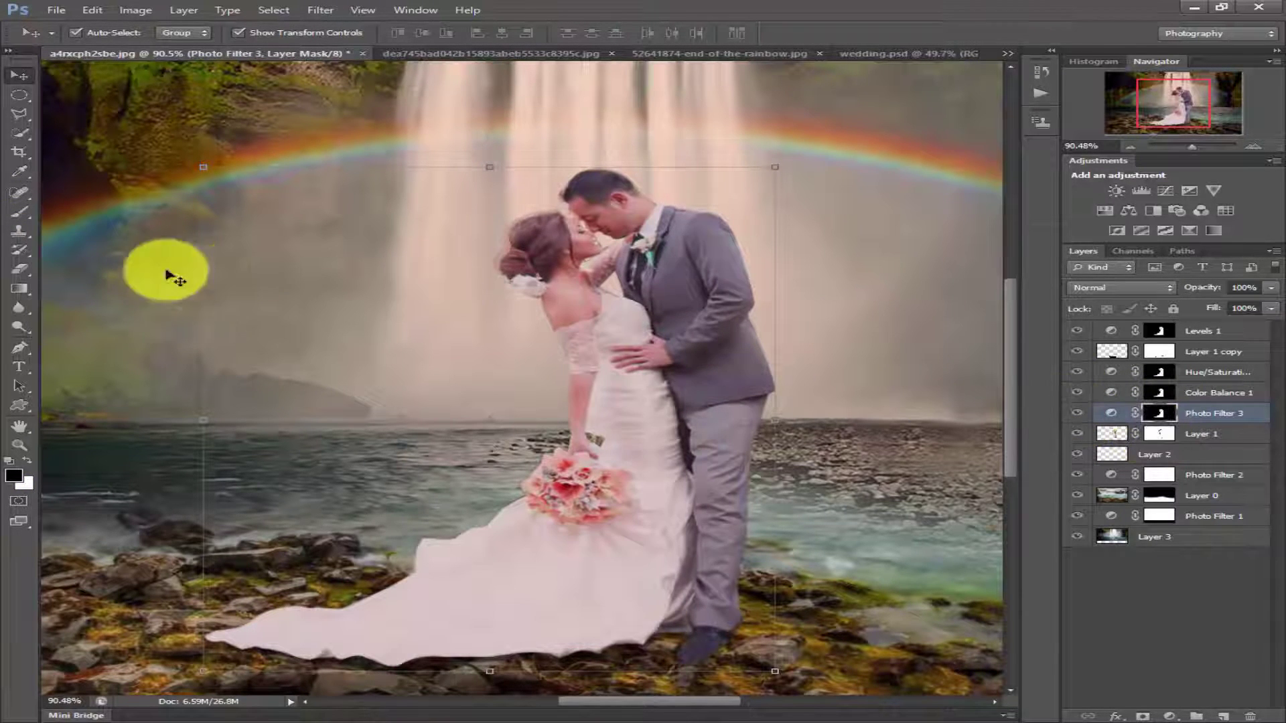
{"action": "left_click", "coordinate": [19, 211]}
{"action": "key", "text": "bracketleft"}
{"action": "key", "text": "bracketleft"}
{"action": "key", "text": "bracketleft"}
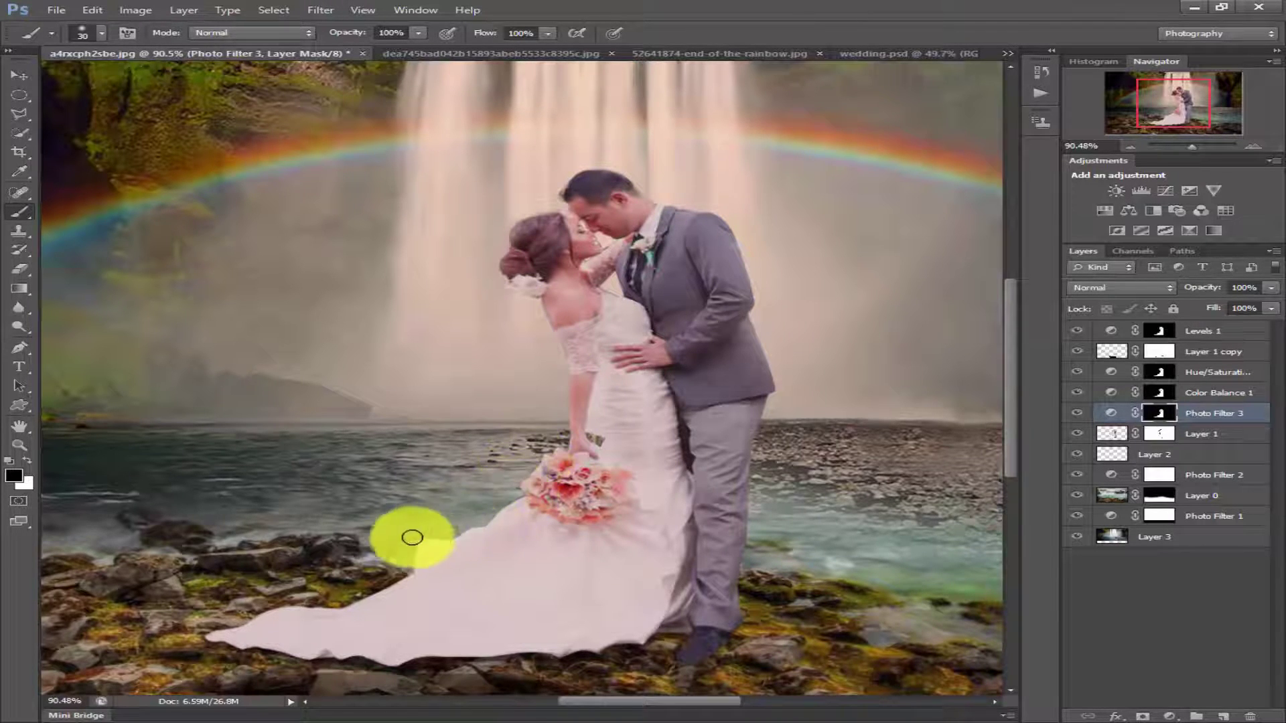
Step: Refine the Color Balance 1, Hue/Saturation 1 and Levels 1 masks around the couple
{"action": "left_click", "coordinate": [1134, 394]}
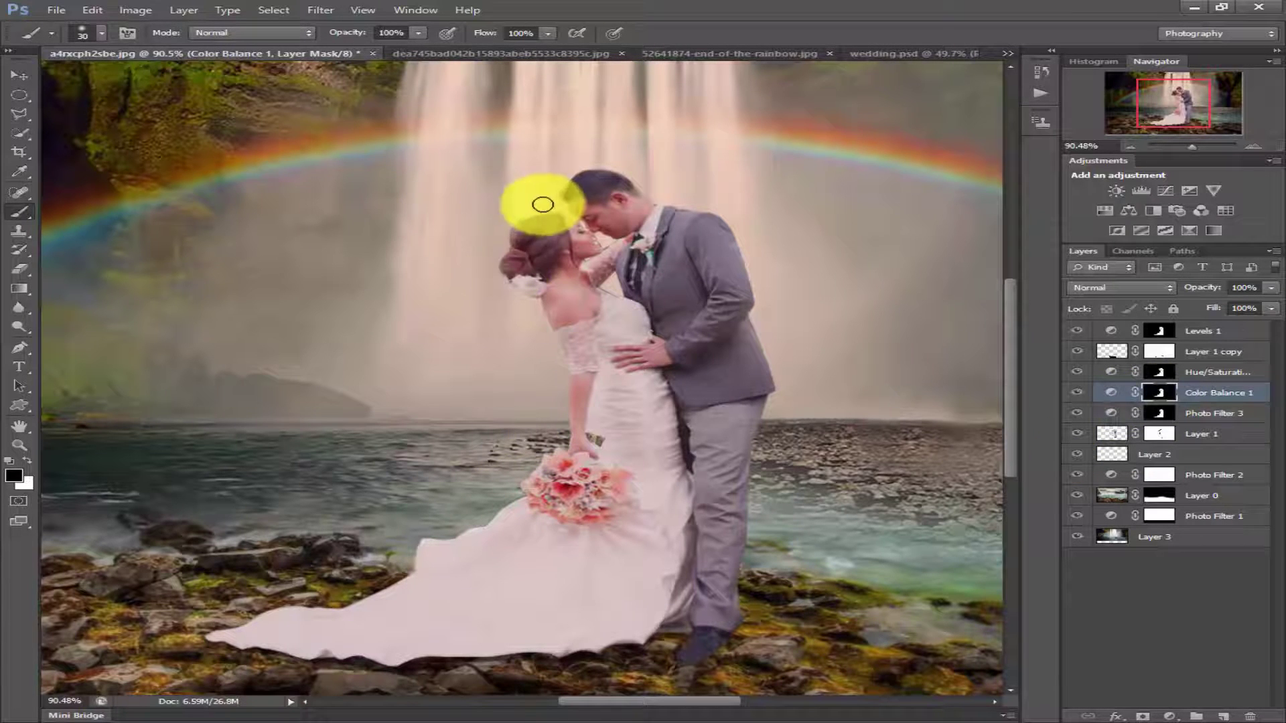
{"action": "left_click", "coordinate": [1147, 372]}
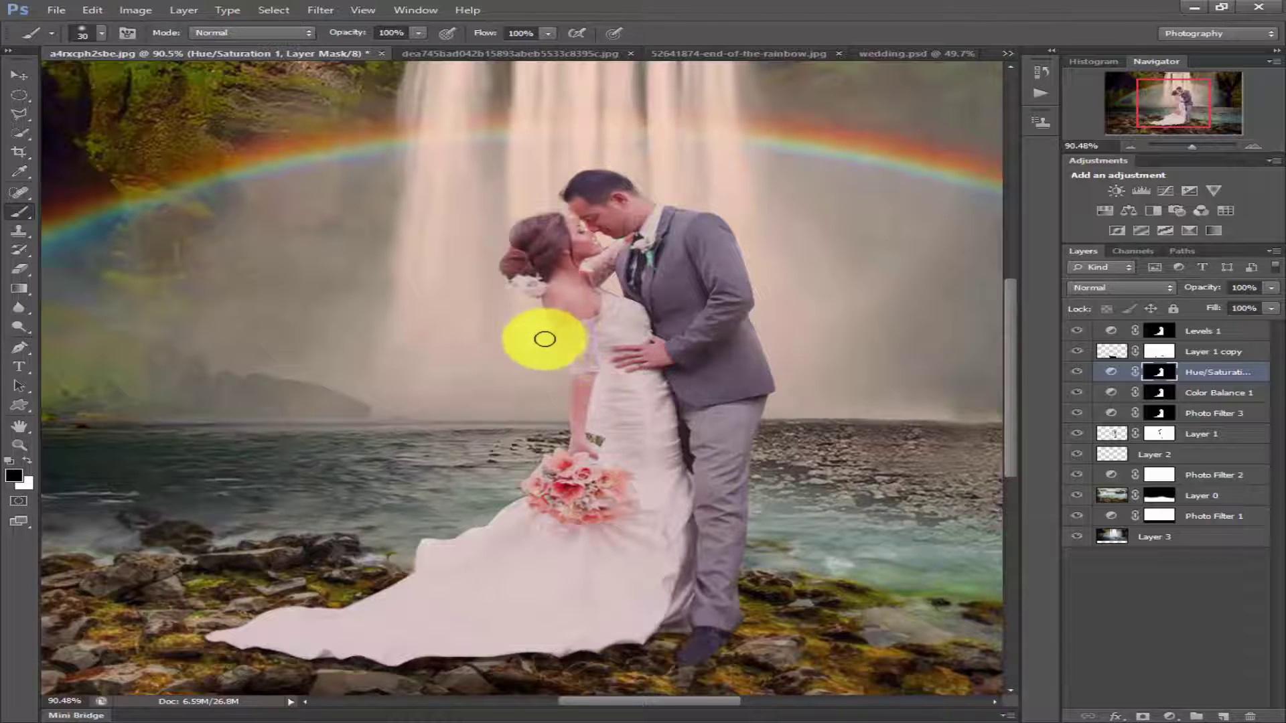
{"action": "left_click", "coordinate": [1091, 331]}
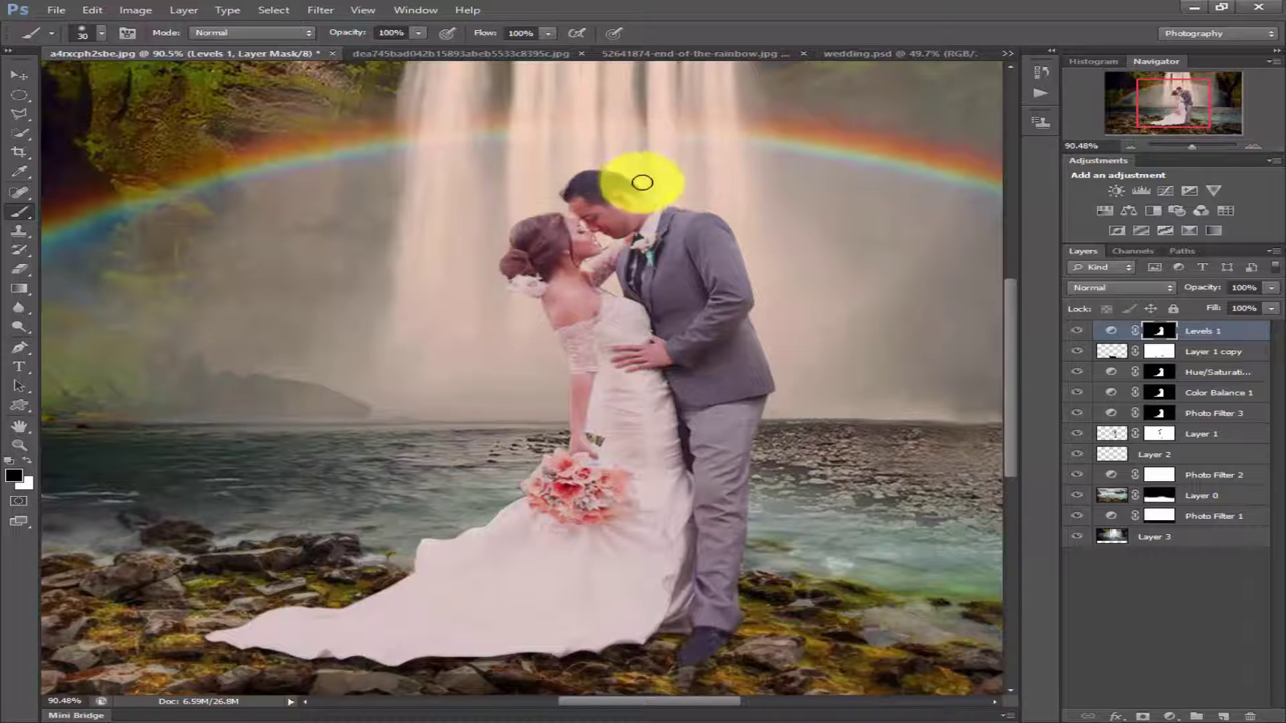
{"action": "scroll", "coordinate": [763, 348], "scroll_direction": "down", "scroll_amount": 2}
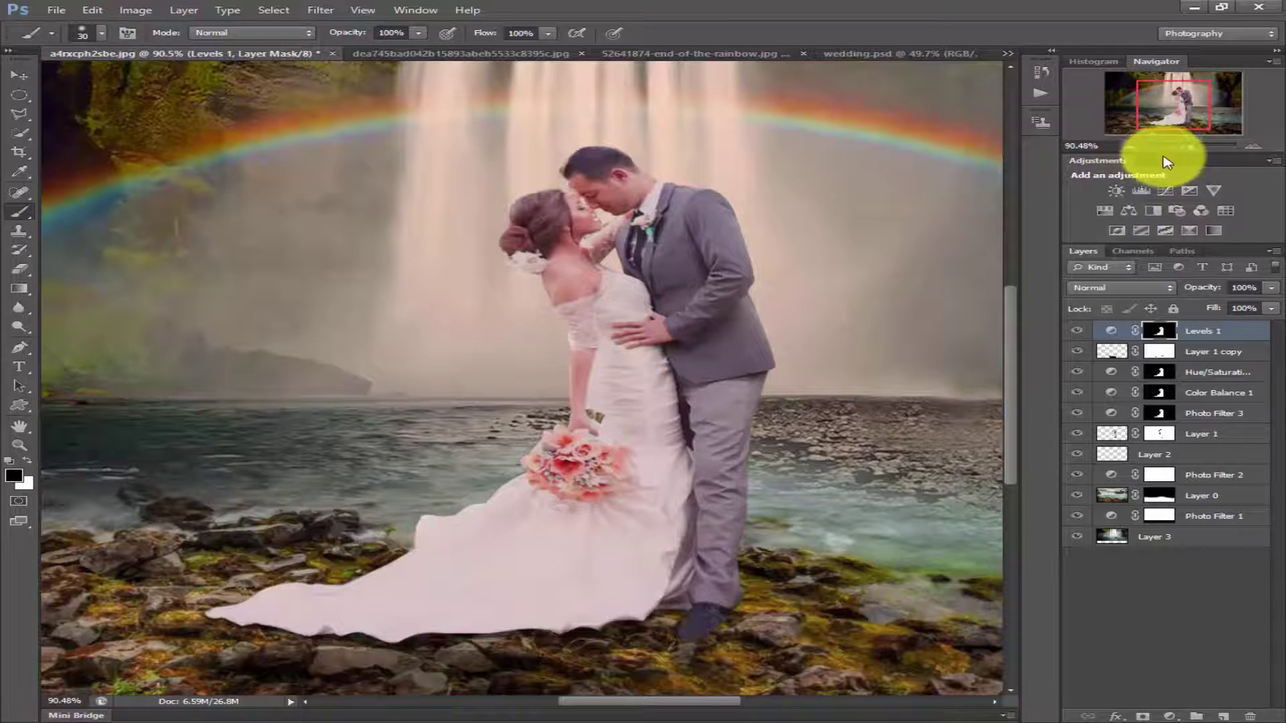
Step: Create a new layer above Layer 3 and paint a soft 600 px orange spot atop the waterfall
{"action": "left_click_drag", "start_coordinate": [1193, 147], "coordinate": [1184, 142]}
{"action": "key", "text": "v"}
{"action": "left_click", "coordinate": [1158, 536]}
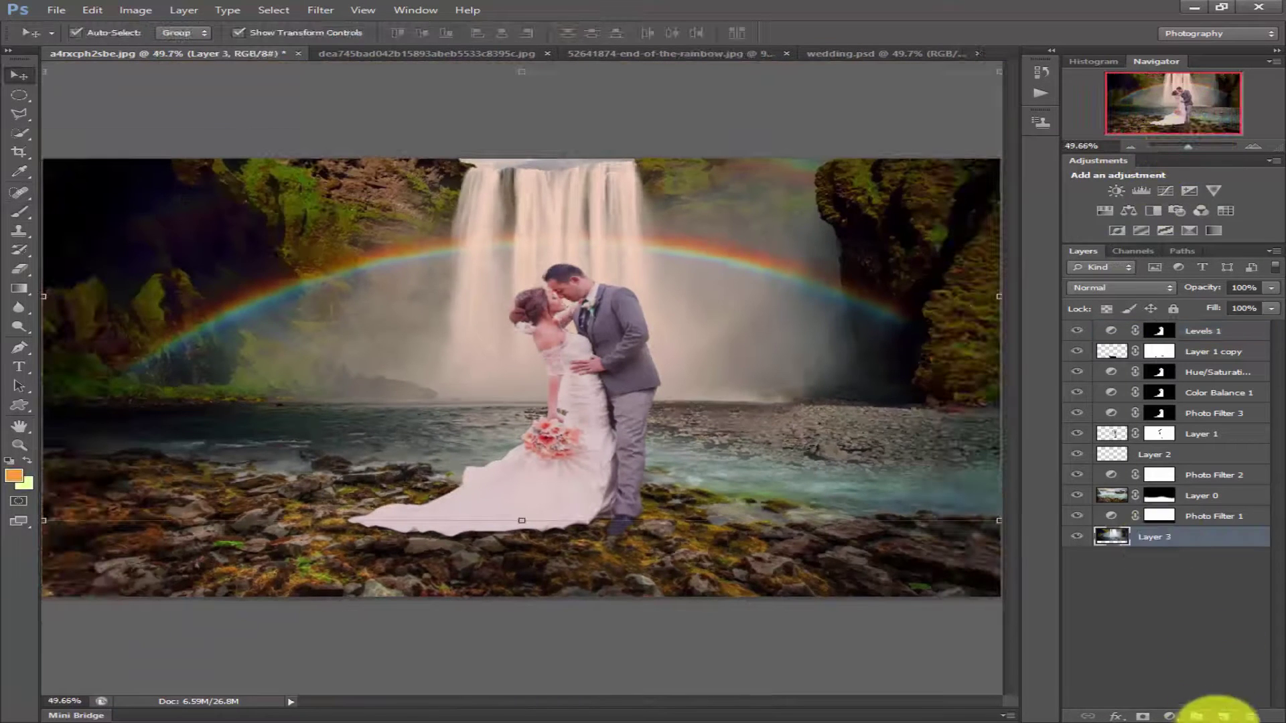
{"action": "left_click", "coordinate": [1223, 716]}
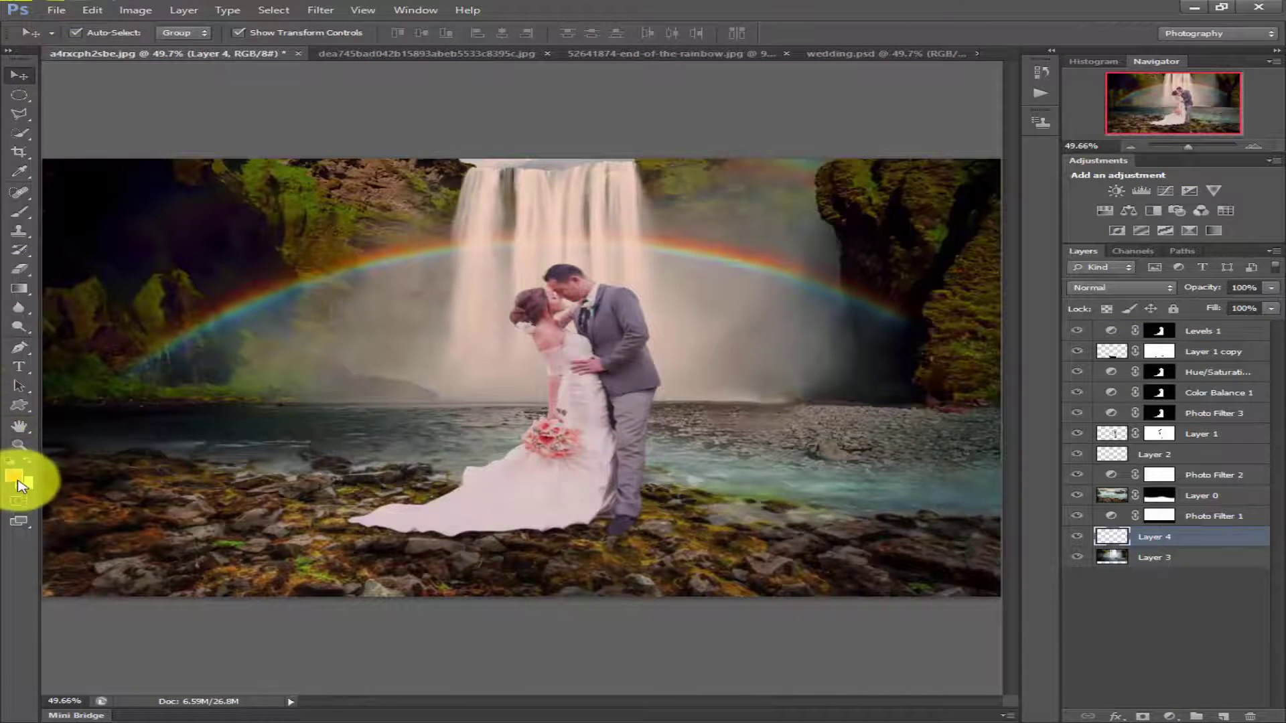
{"action": "left_click", "coordinate": [14, 476]}
{"action": "left_click", "coordinate": [1053, 472]}
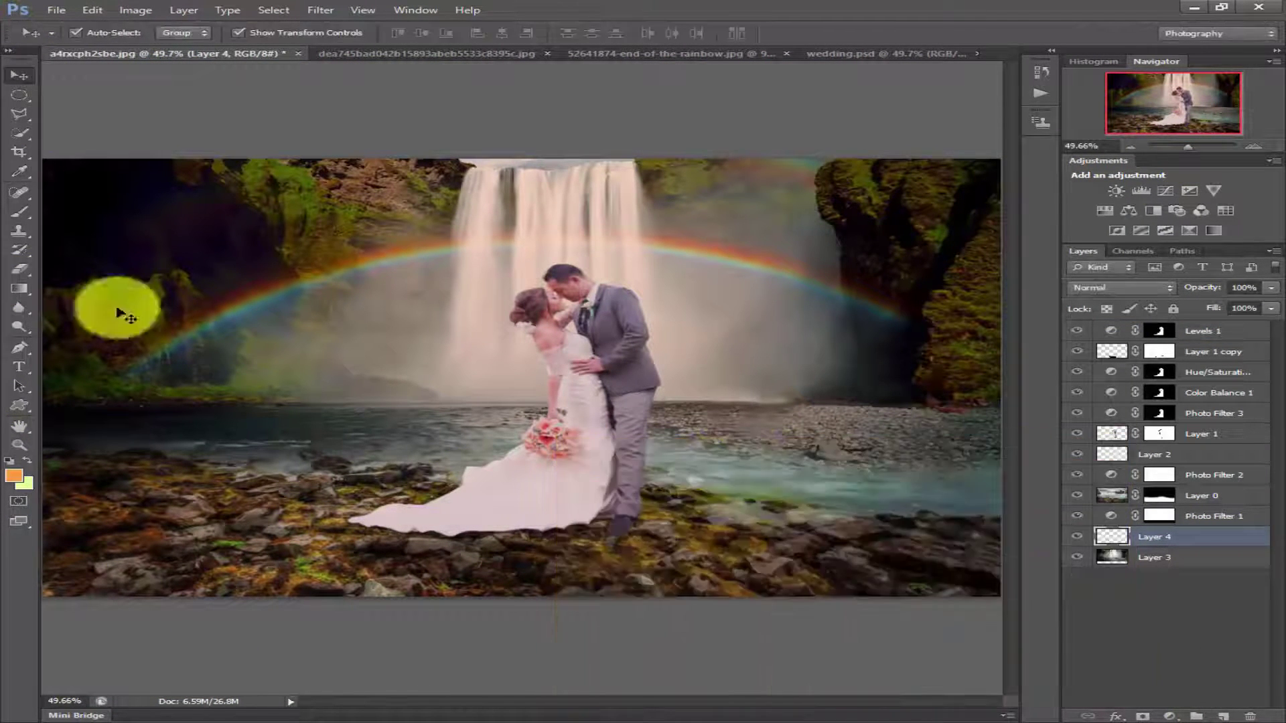
{"action": "left_click", "coordinate": [19, 209]}
{"action": "left_click", "coordinate": [94, 33]}
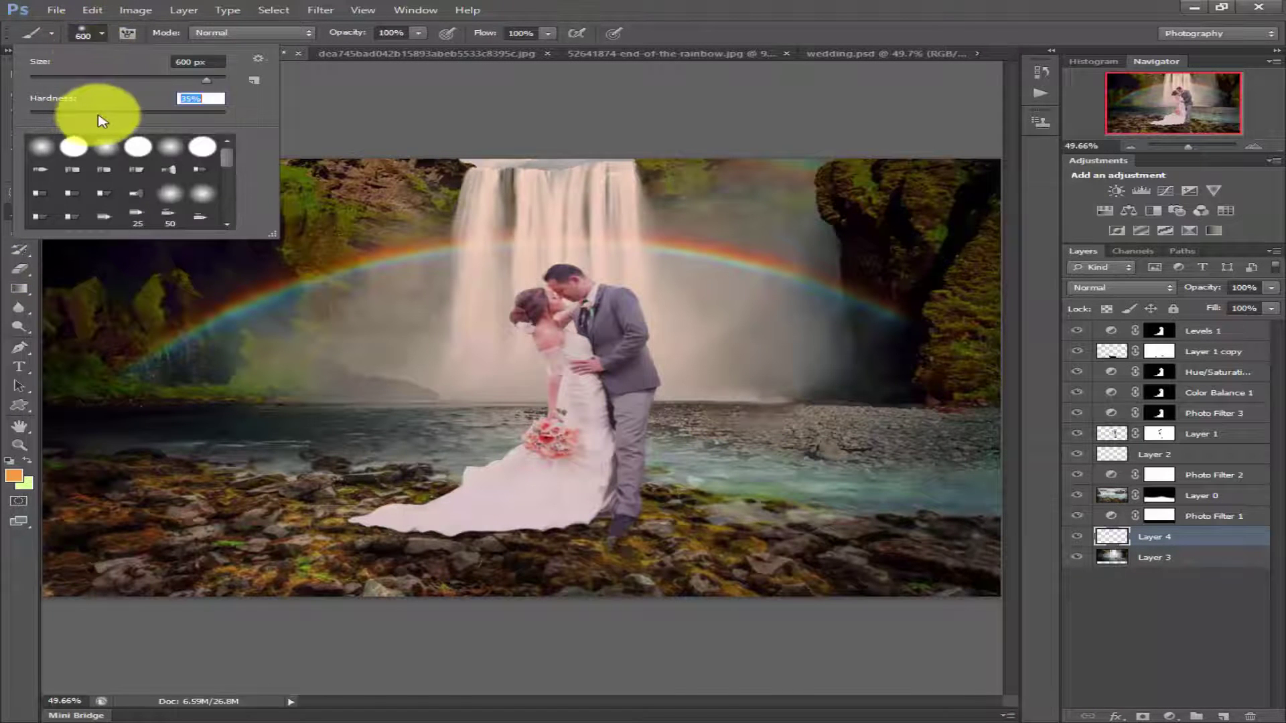
{"action": "left_click", "coordinate": [546, 123]}
Step: Set the orange layer to Screen blend mode and enlarge the glow over the waterfall
{"action": "left_click", "coordinate": [18, 73]}
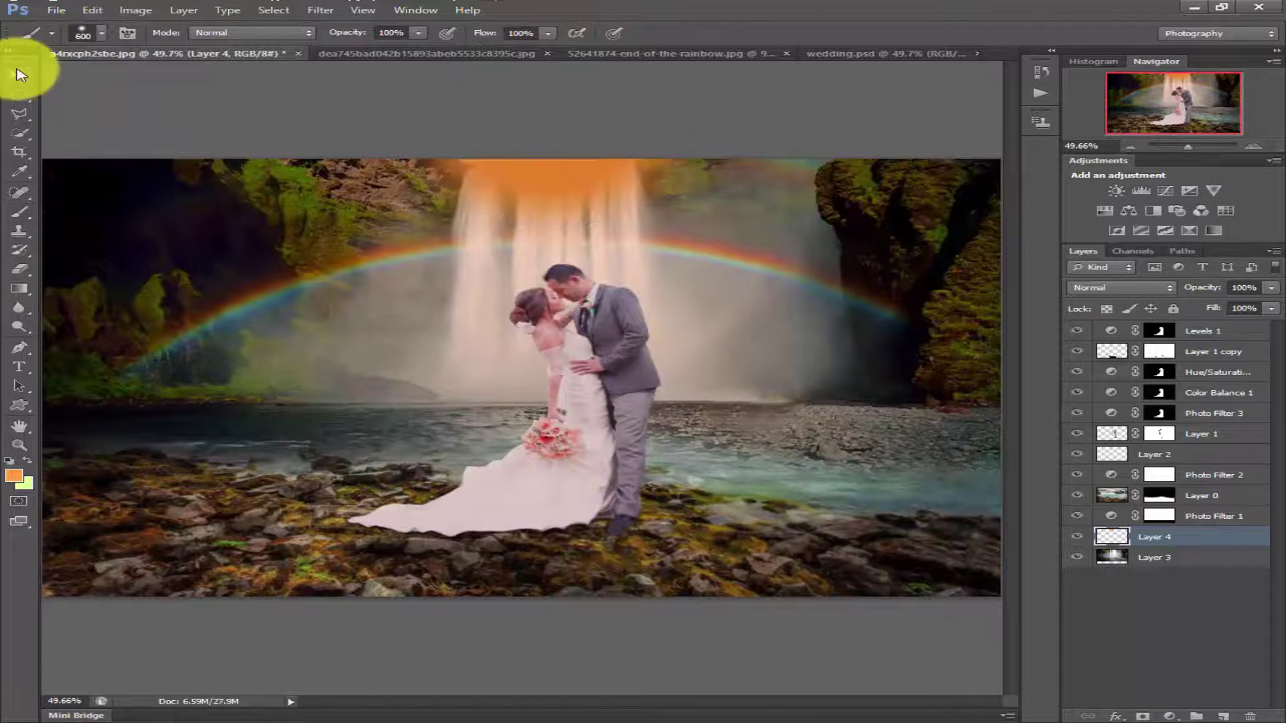
{"action": "left_click", "coordinate": [1098, 287]}
{"action": "left_click", "coordinate": [1094, 420]}
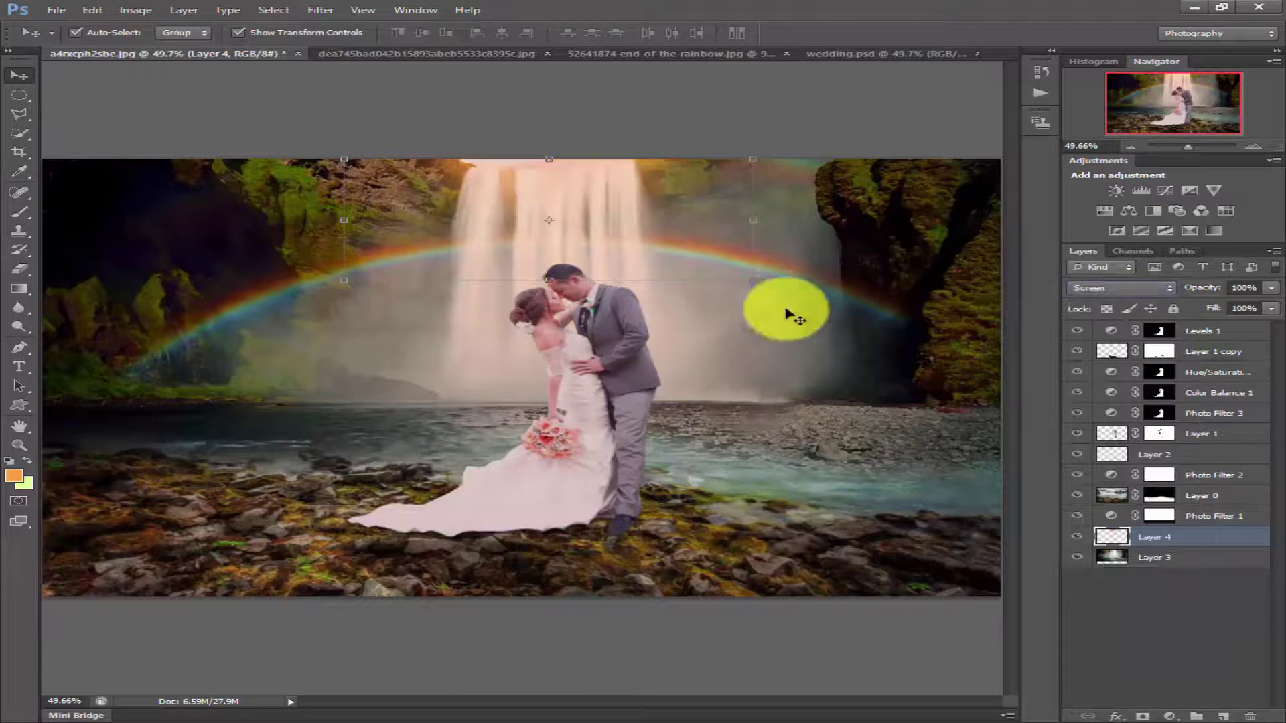
{"action": "left_click_drag", "start_coordinate": [752, 286], "coordinate": [885, 380]}
{"action": "left_click_drag", "start_coordinate": [706, 197], "coordinate": [655, 190]}
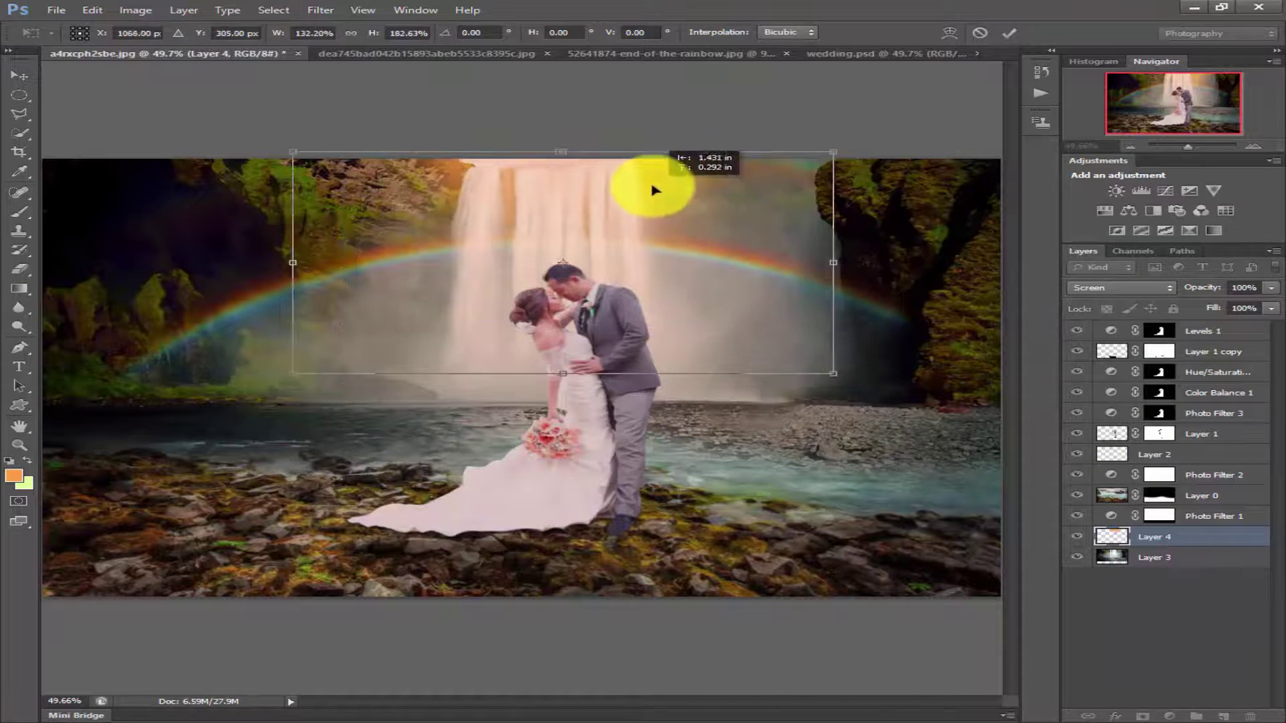
{"action": "left_click_drag", "start_coordinate": [823, 372], "coordinate": [876, 410]}
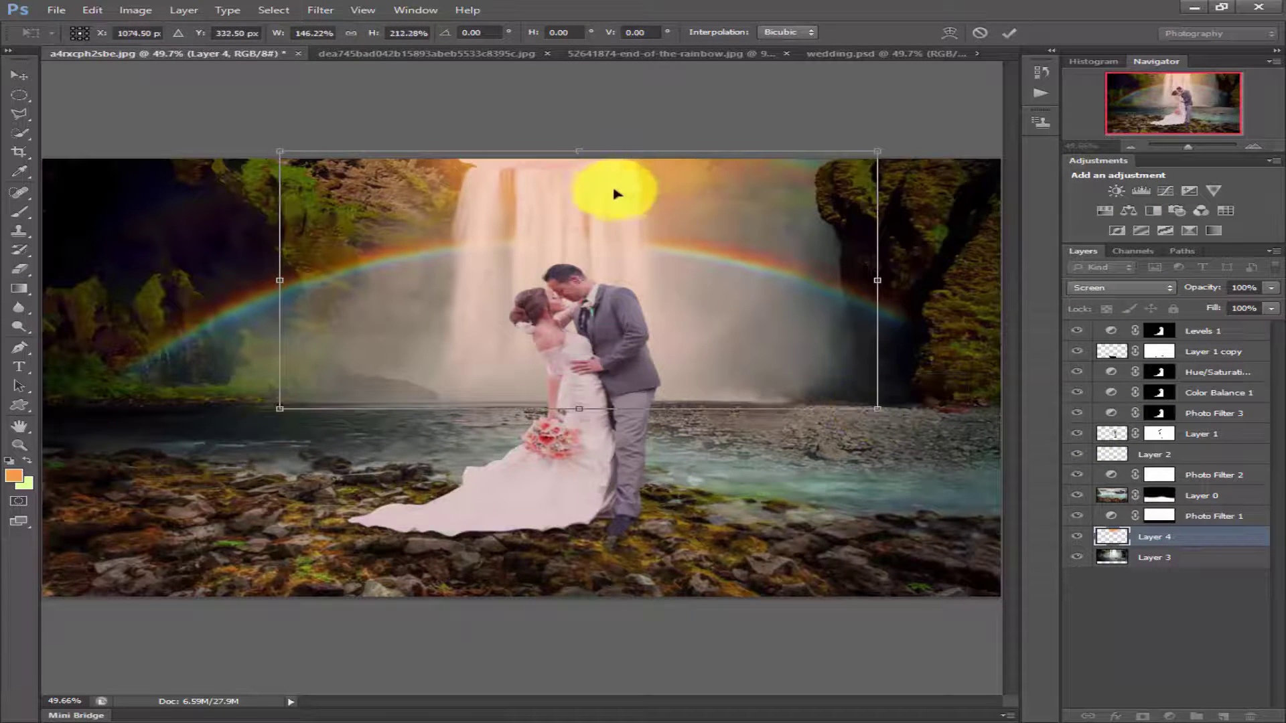
{"action": "left_click_drag", "start_coordinate": [630, 195], "coordinate": [606, 186]}
{"action": "left_click_drag", "start_coordinate": [852, 400], "coordinate": [892, 433]}
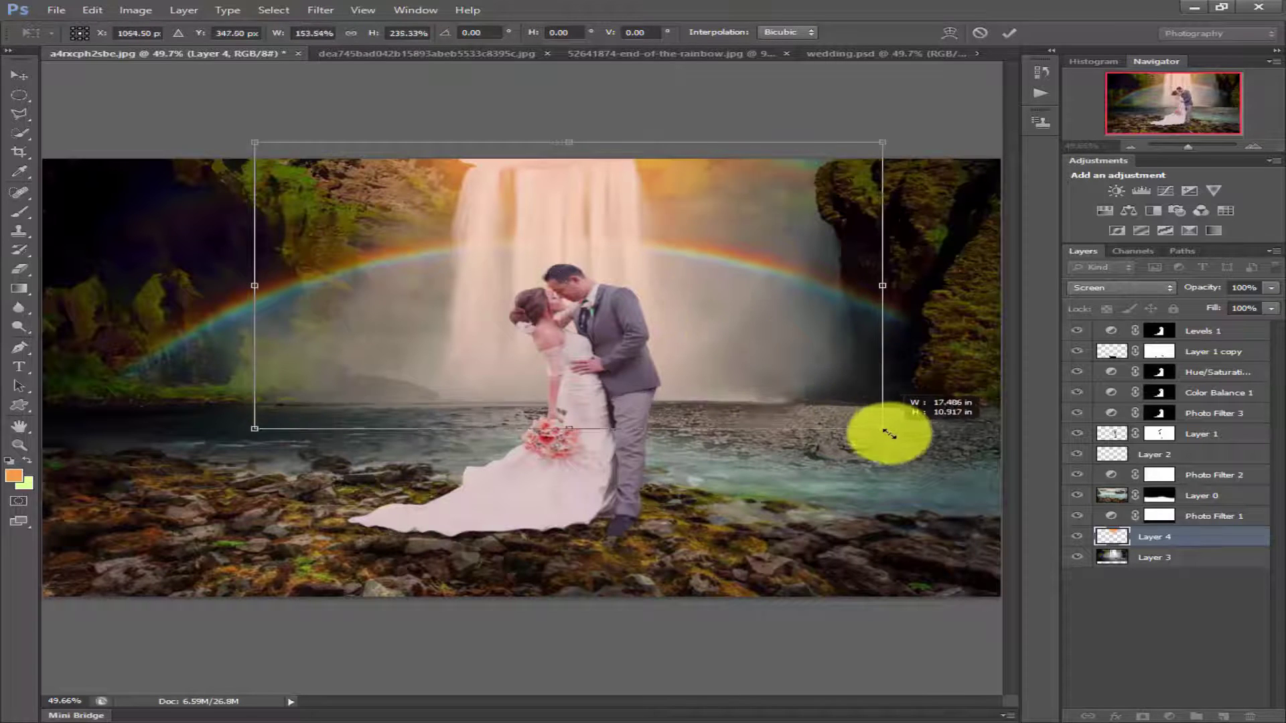
{"action": "left_click_drag", "start_coordinate": [626, 184], "coordinate": [596, 173]}
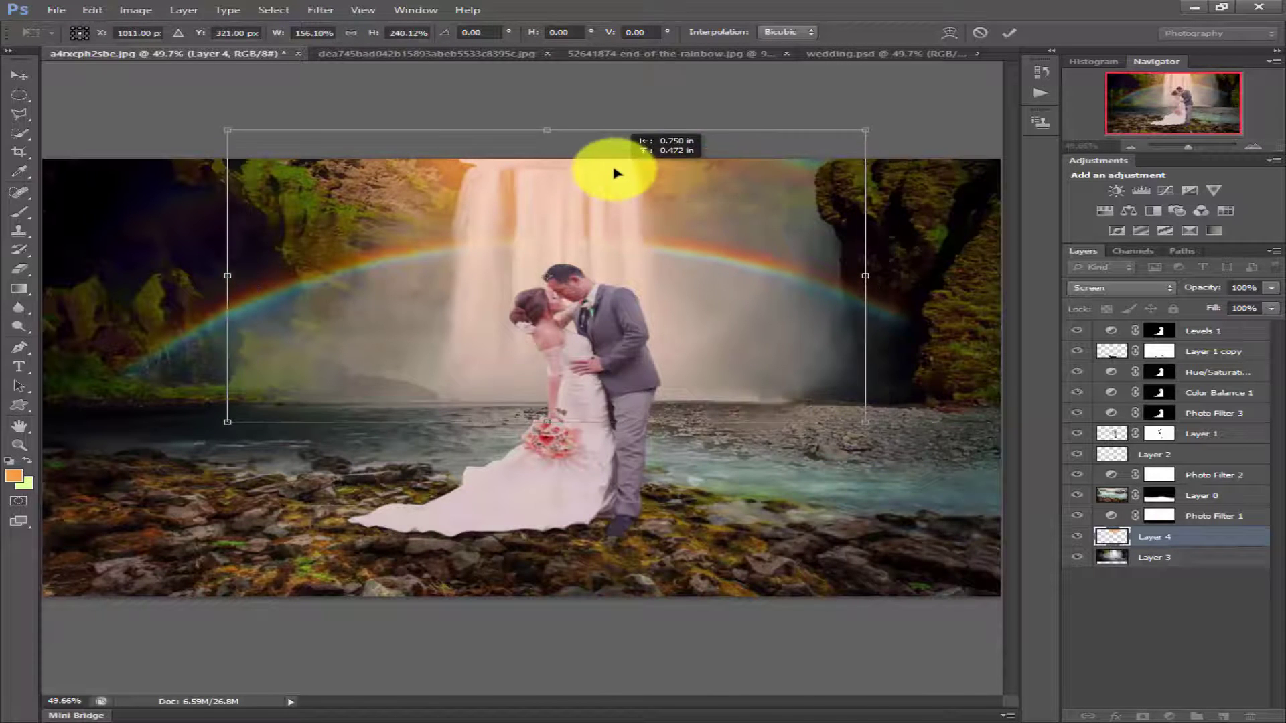
{"action": "left_click", "coordinate": [1009, 32]}
Step: Stretch the orange glow further down over the rocks and nudge it left
{"action": "left_click", "coordinate": [19, 211]}
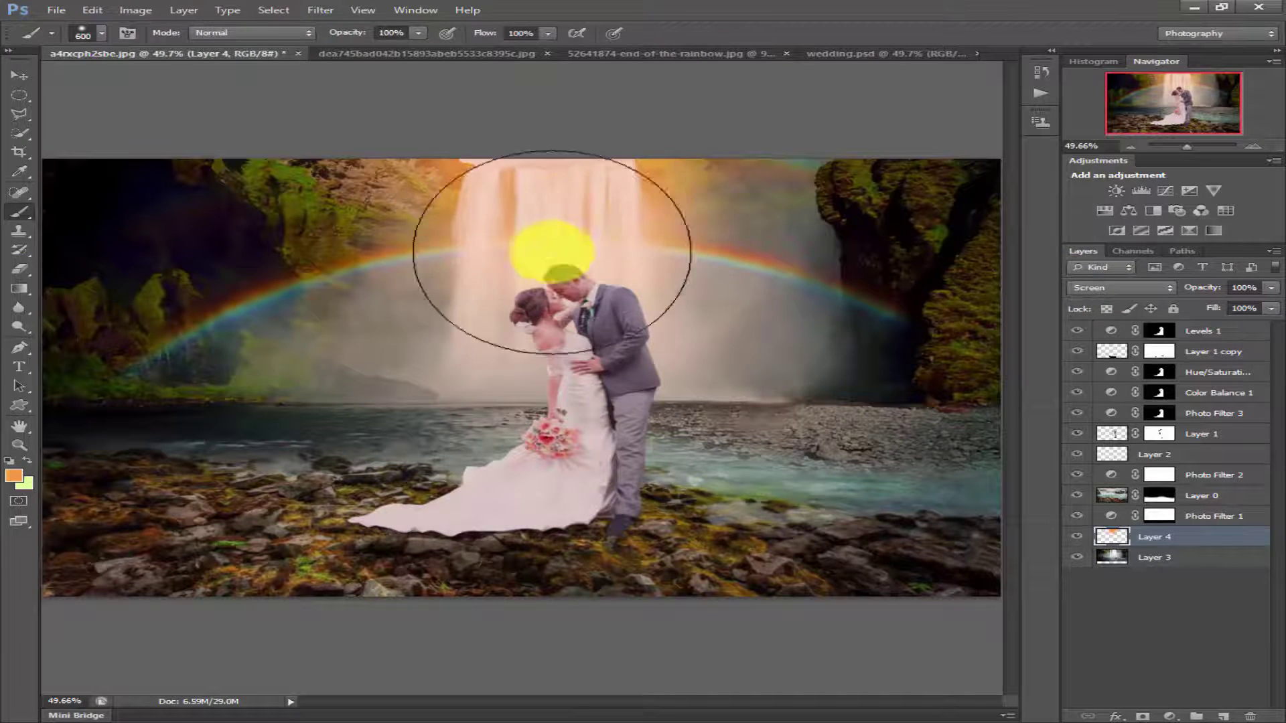
{"action": "left_click", "coordinate": [18, 75]}
{"action": "left_click_drag", "start_coordinate": [863, 423], "coordinate": [889, 538]}
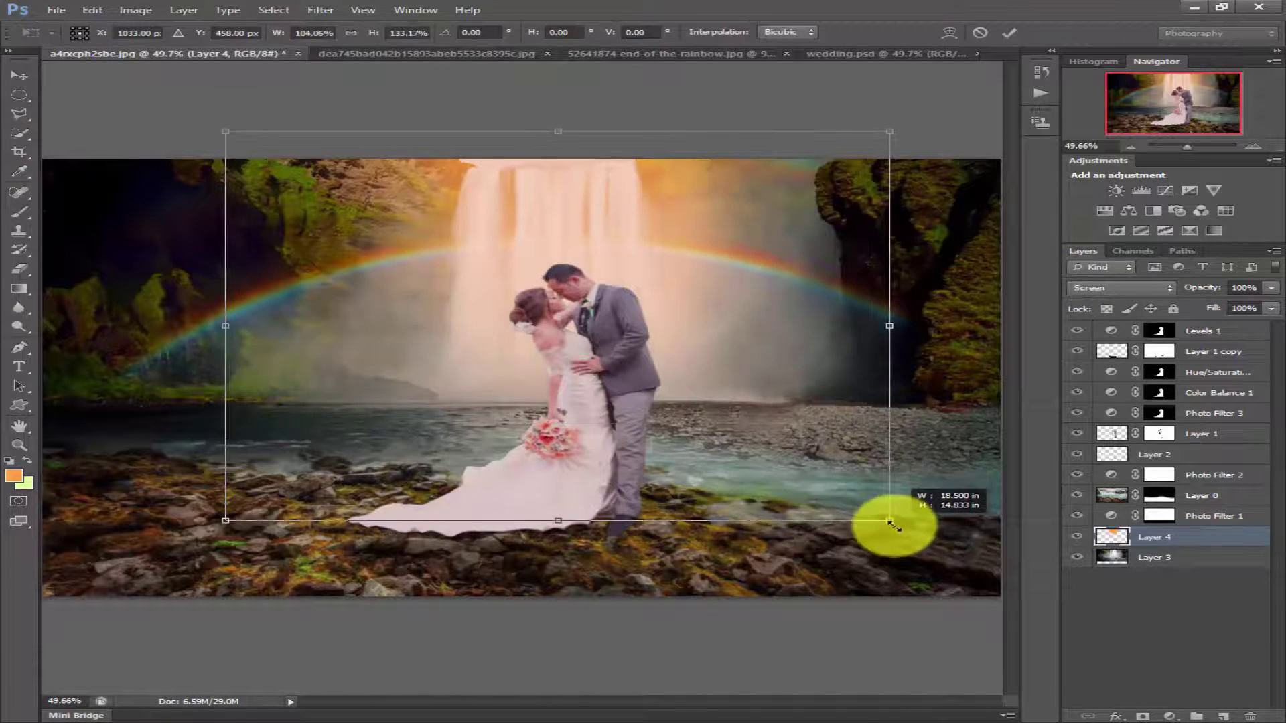
{"action": "mouse_move", "coordinate": [651, 253]}
{"action": "left_mouse_down"}
{"action": "mouse_move", "coordinate": [620, 303]}
{"action": "mouse_move", "coordinate": [632, 265]}
{"action": "left_mouse_up"}
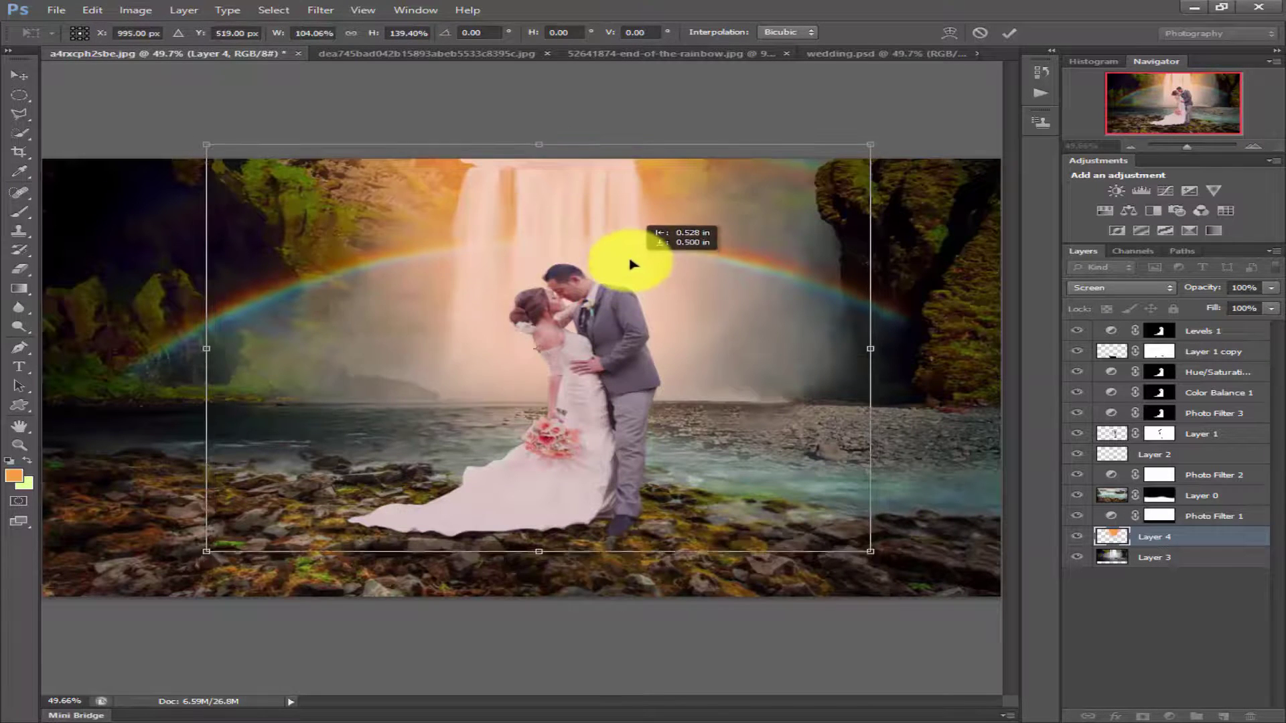
{"action": "left_click", "coordinate": [1009, 32]}
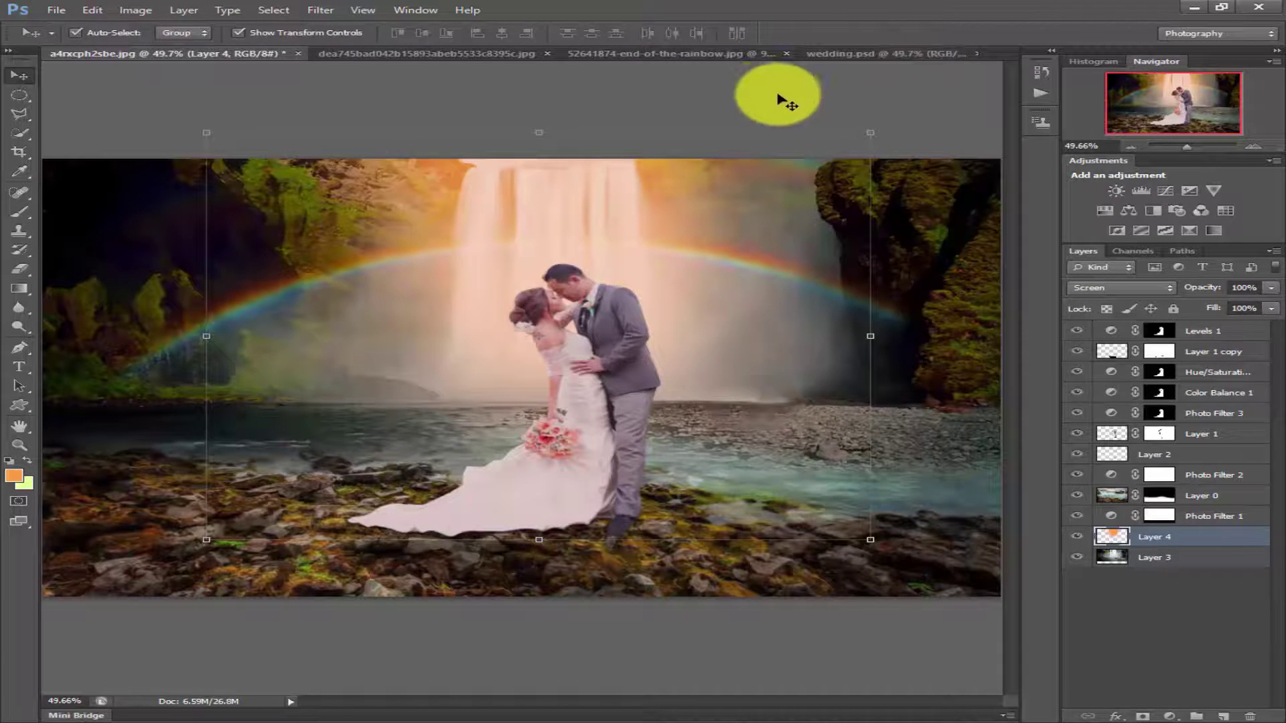
Step: Duplicate Layer 4 above Levels 1 at the top and lower the glows' opacity
{"action": "left_click_drag", "start_coordinate": [1152, 536], "coordinate": [1222, 715]}
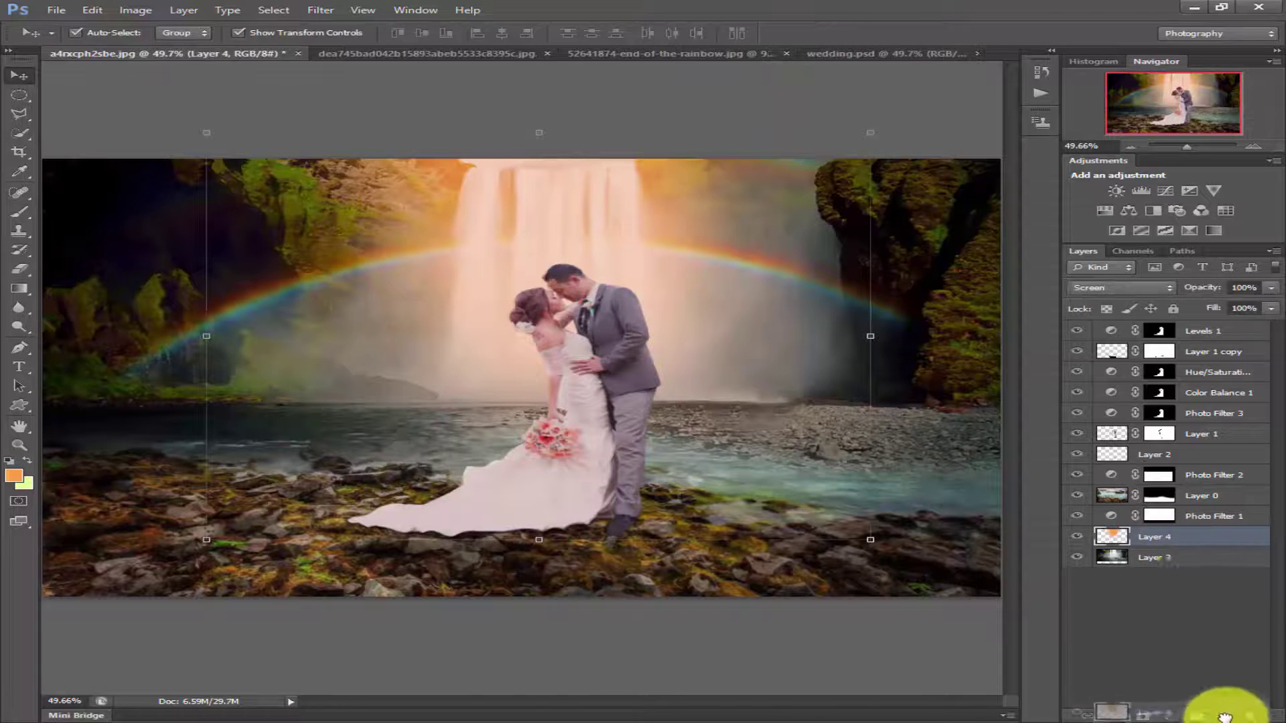
{"action": "left_click_drag", "start_coordinate": [1208, 546], "coordinate": [1179, 335]}
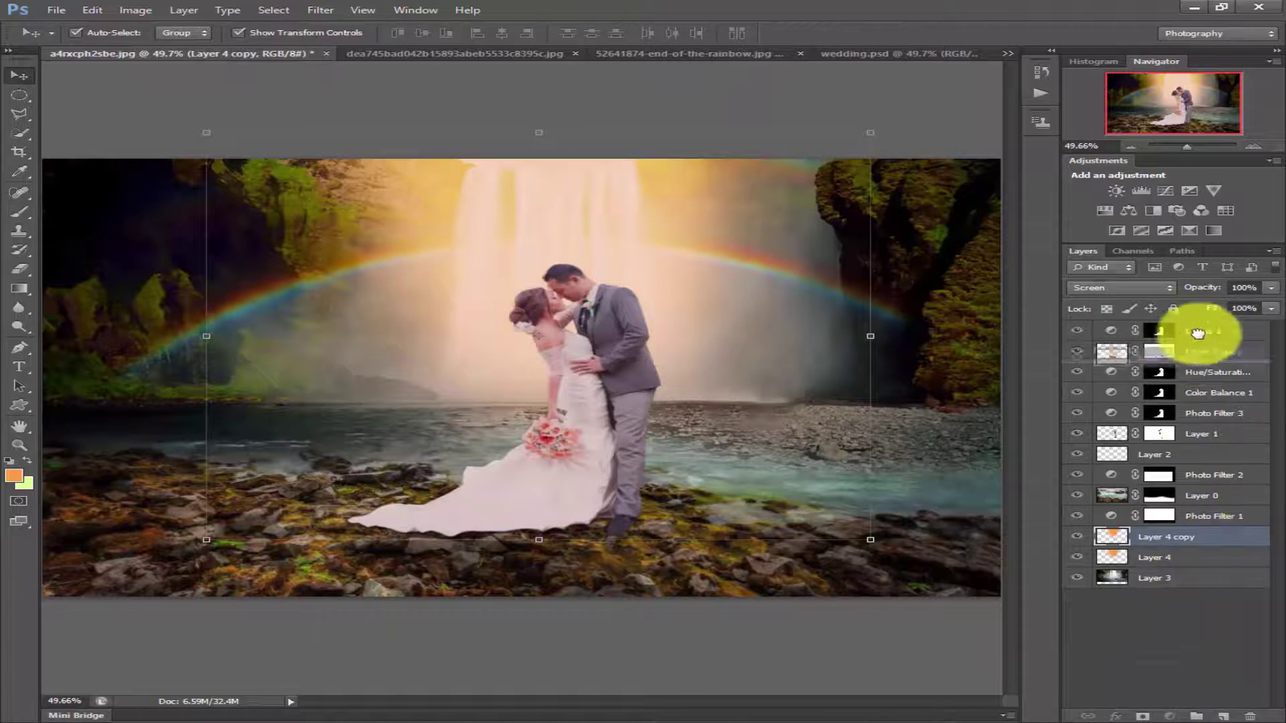
{"action": "left_click_drag", "start_coordinate": [1185, 379], "coordinate": [1205, 308]}
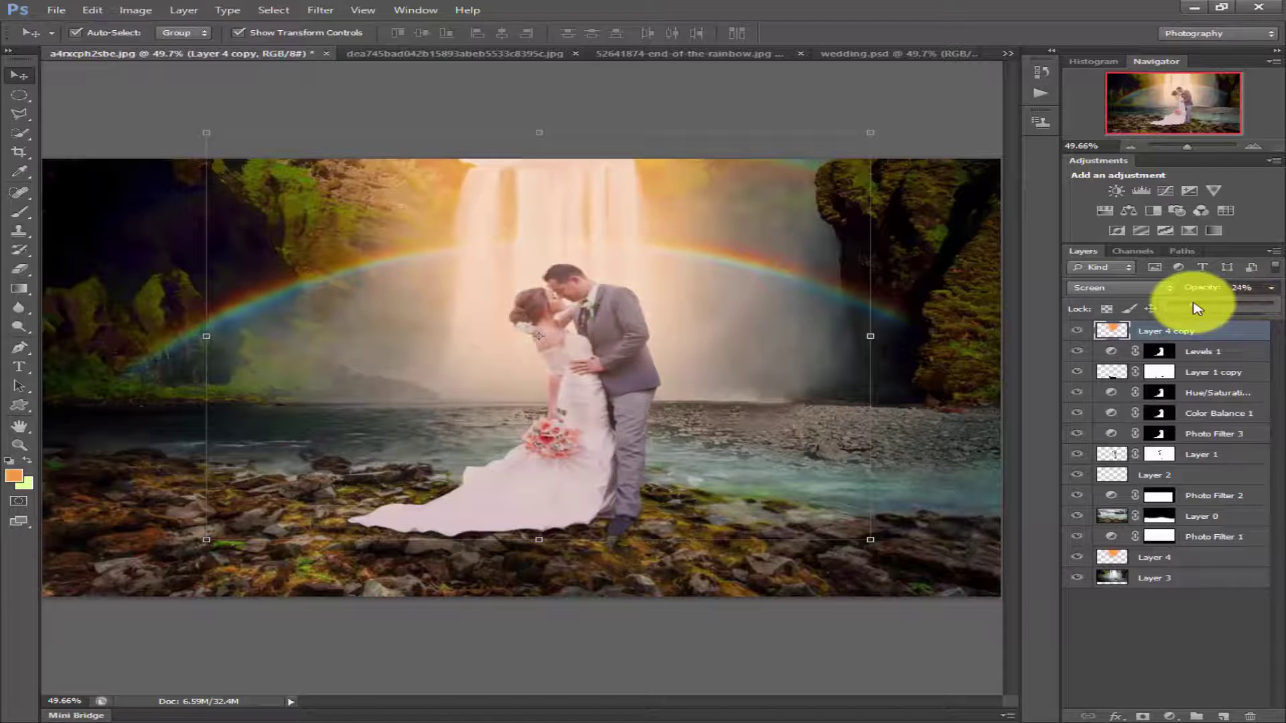
{"action": "left_click", "coordinate": [1184, 557]}
{"action": "left_click_drag", "start_coordinate": [1251, 294], "coordinate": [1239, 309]}
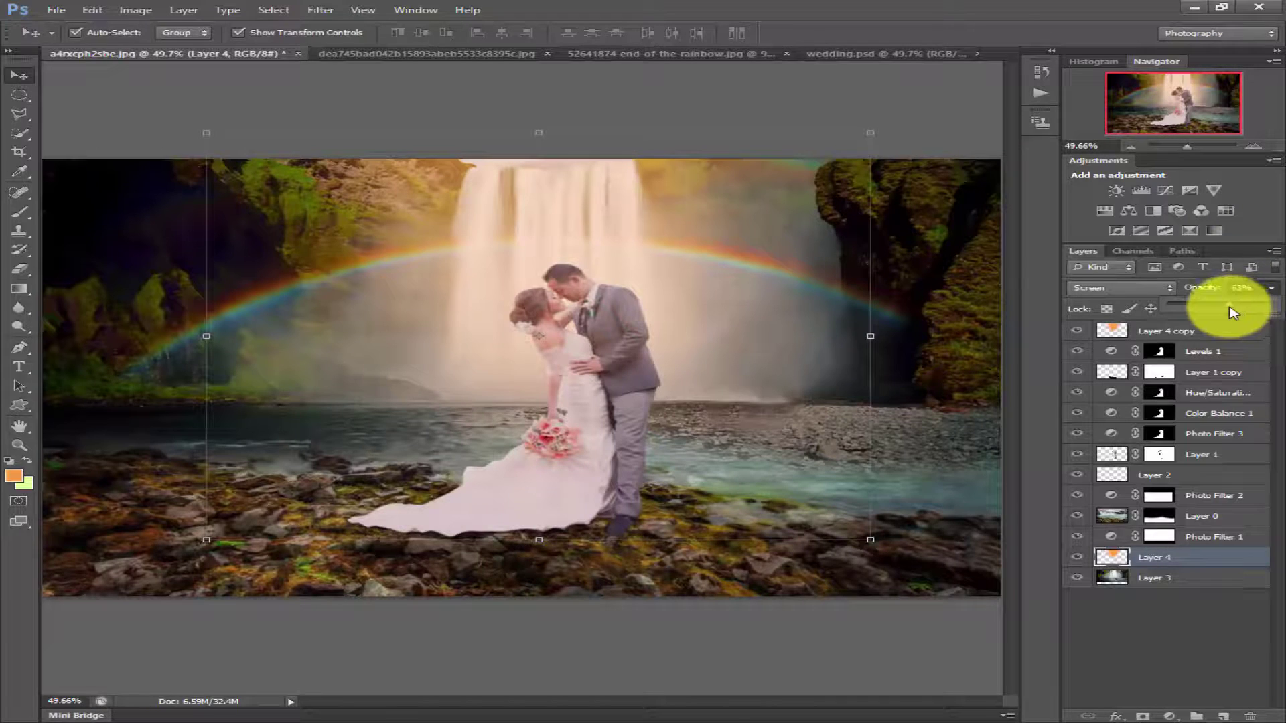
{"action": "left_click", "coordinate": [1157, 626]}
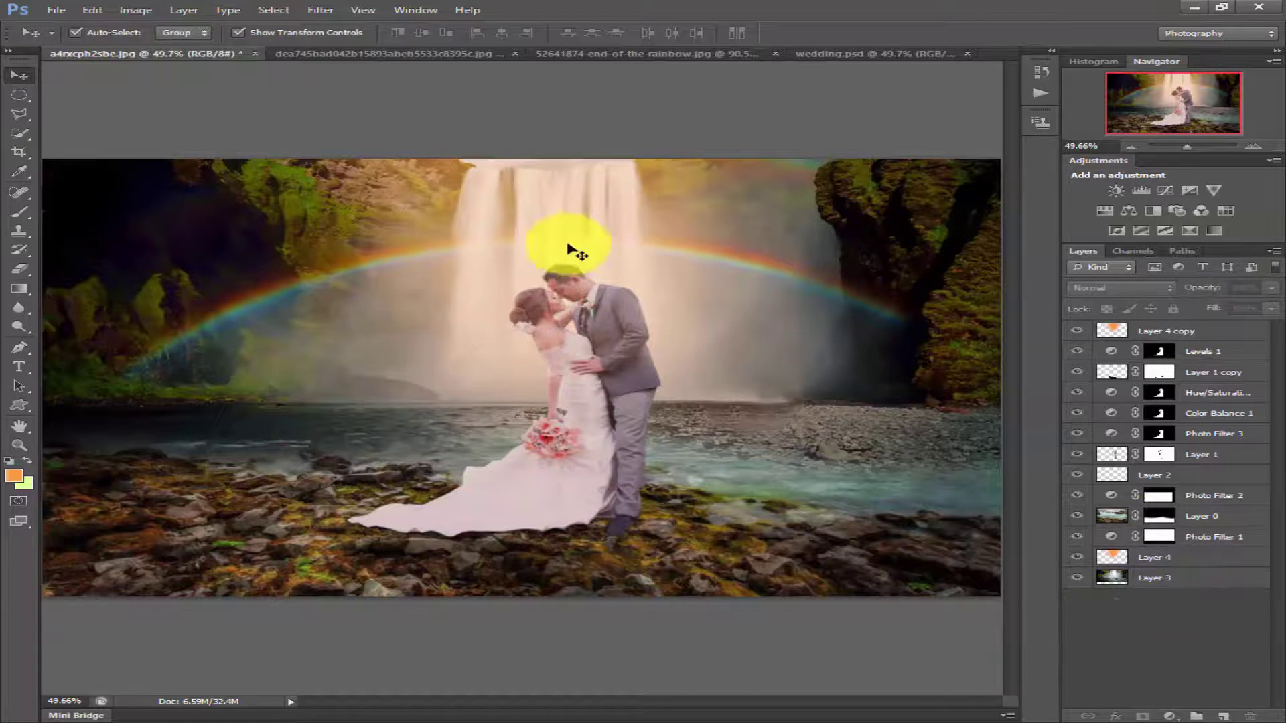
Step: Blur Layer 3's foreground rocks and Layer 0's upper-left cliffs with a 600 px, 50% Blur brush
{"action": "left_click", "coordinate": [732, 438]}
{"action": "left_click", "coordinate": [23, 322]}
{"action": "left_click", "coordinate": [67, 327]}
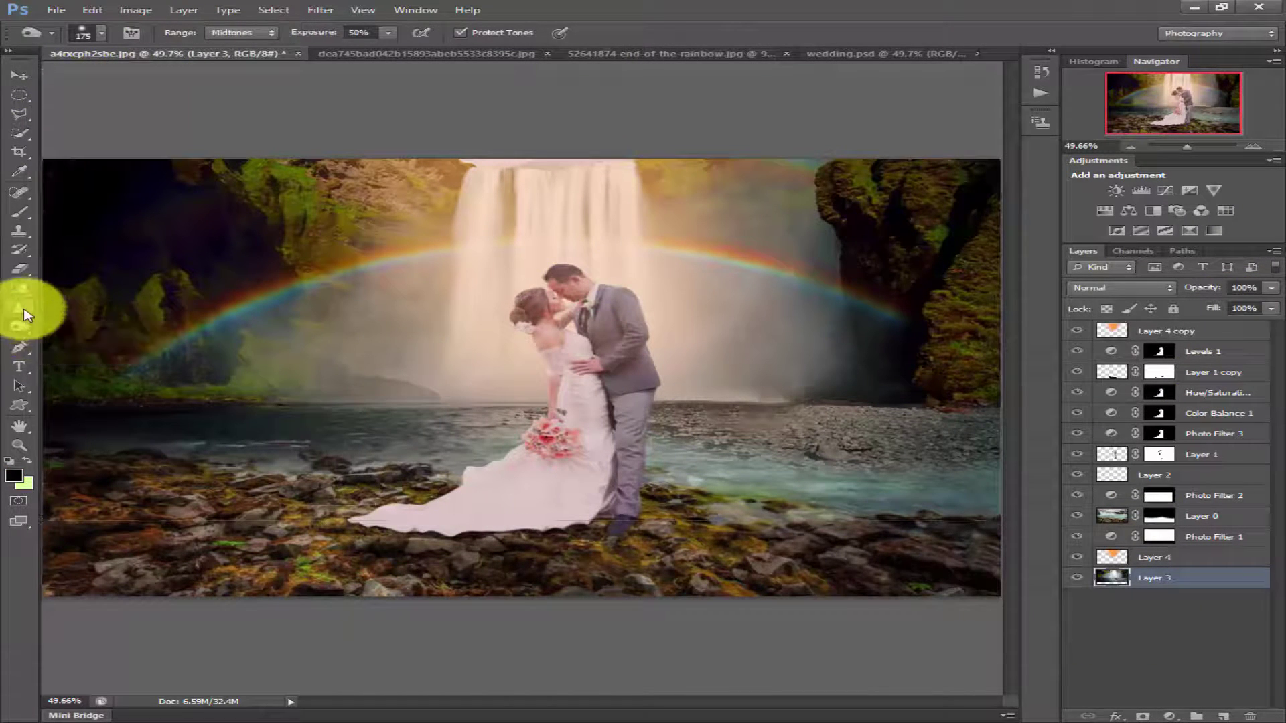
{"action": "left_click", "coordinate": [23, 309]}
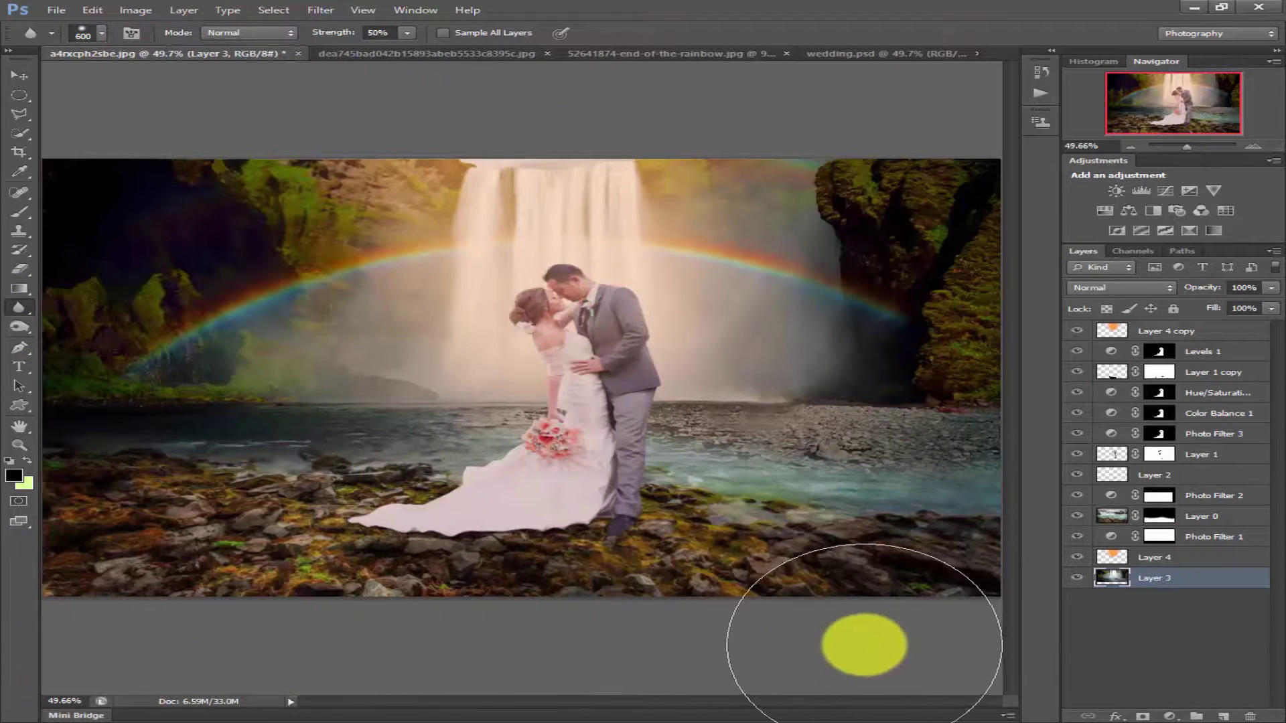
{"action": "left_click", "coordinate": [1094, 522]}
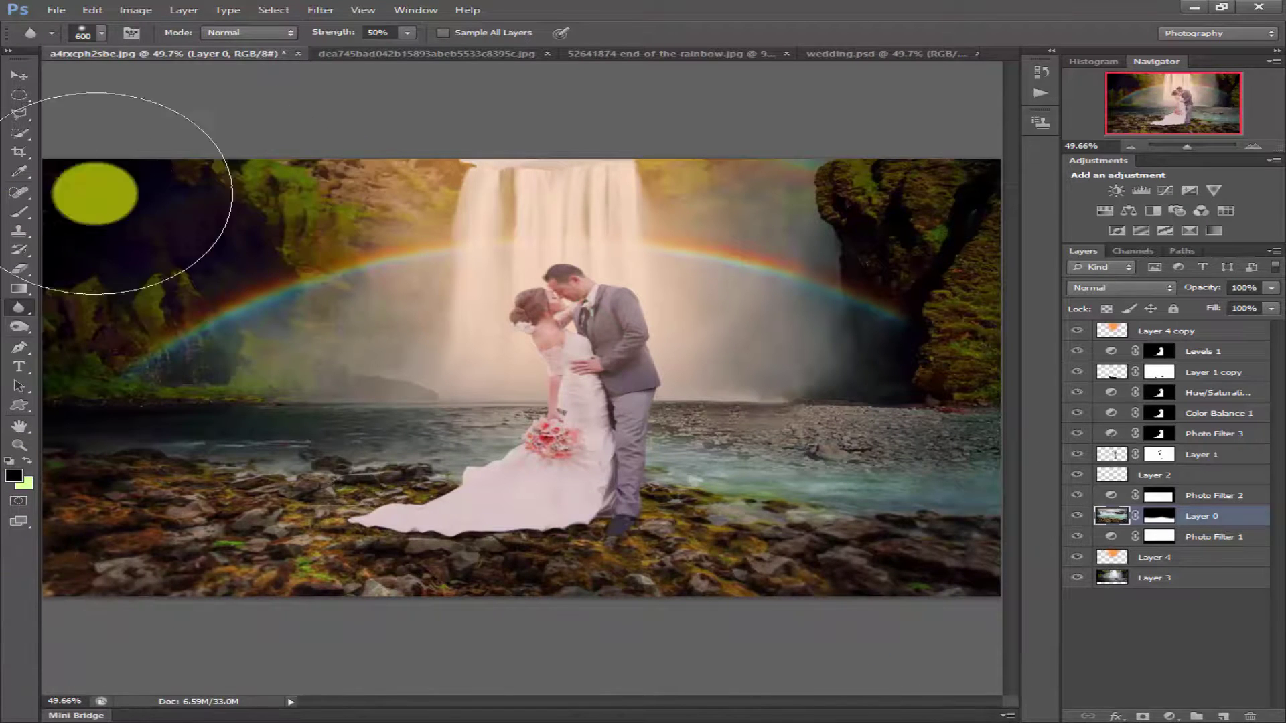
{"action": "left_click", "coordinate": [19, 75]}
{"action": "left_click", "coordinate": [241, 101]}
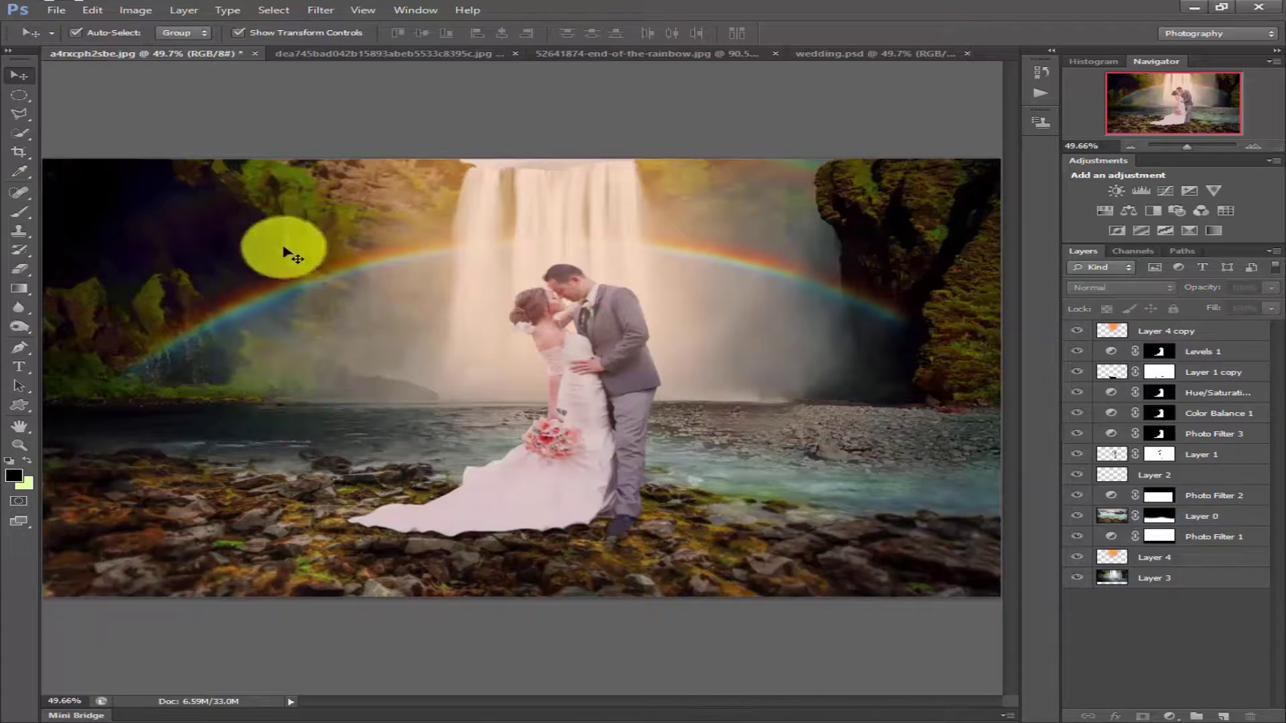